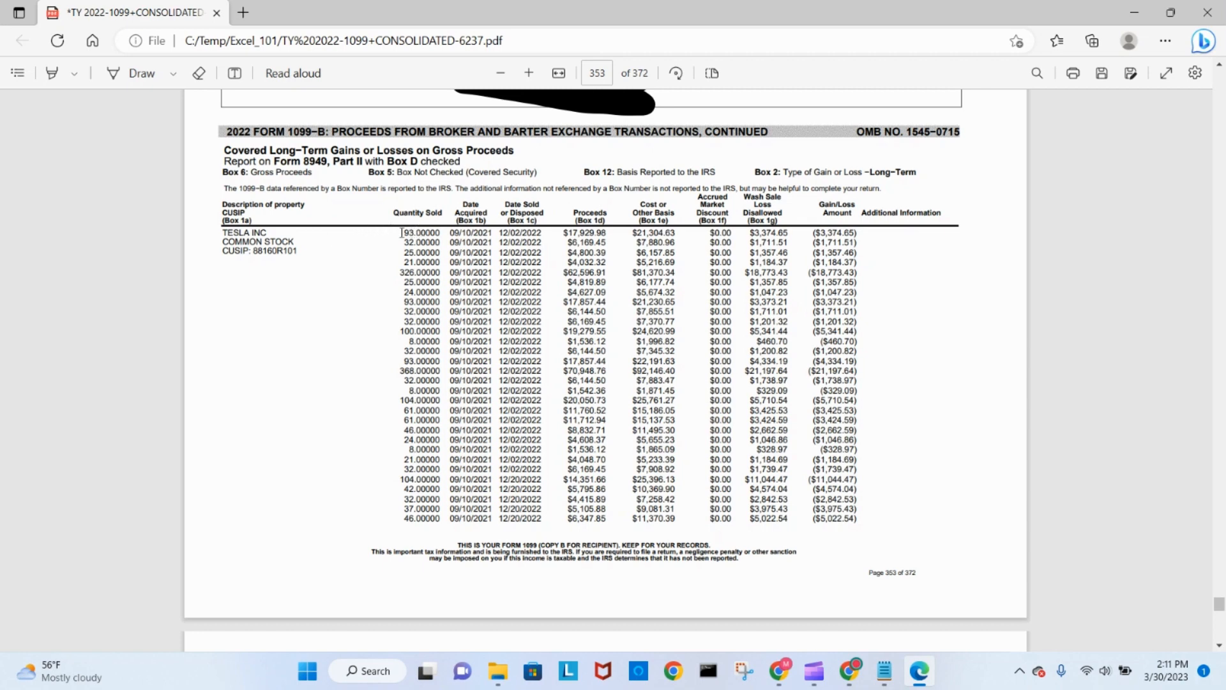
- Copy the Tesla transactions on pages 353 and 354 of the PDF and paste them into cell A1 in Excel as Unicode Text
{"action": "left_click_drag", "start_coordinate": [401, 233], "coordinate": [857, 619]}
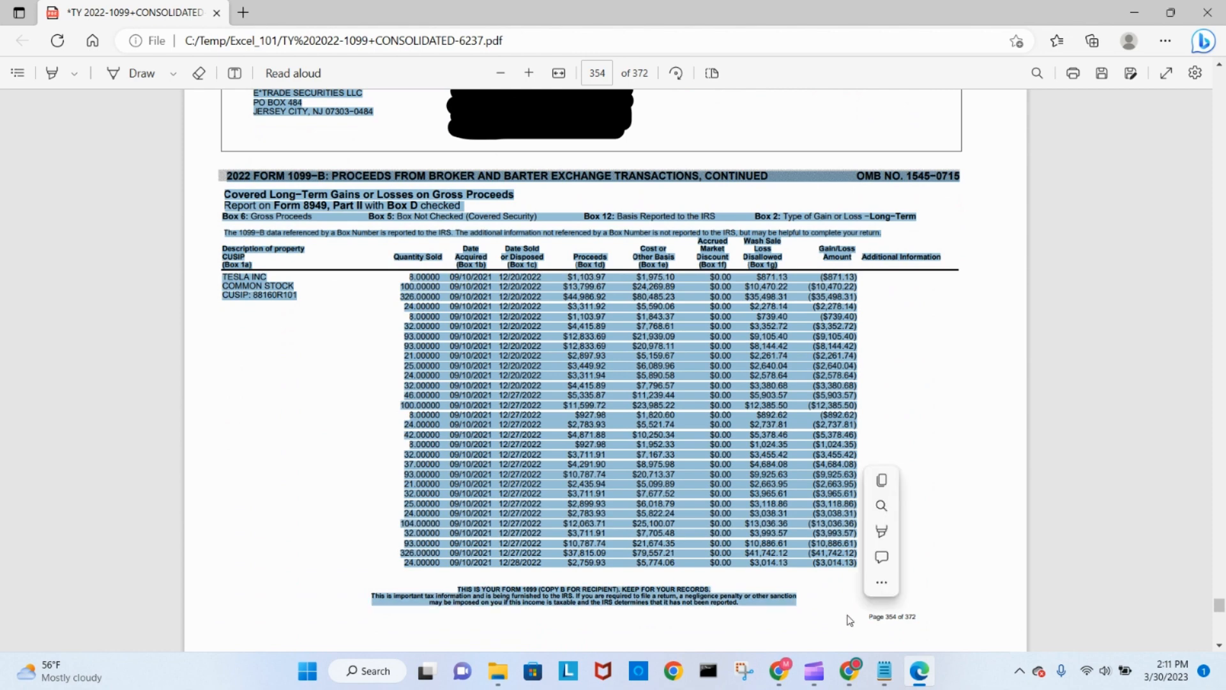
{"action": "key", "text": "ctrl+c"}
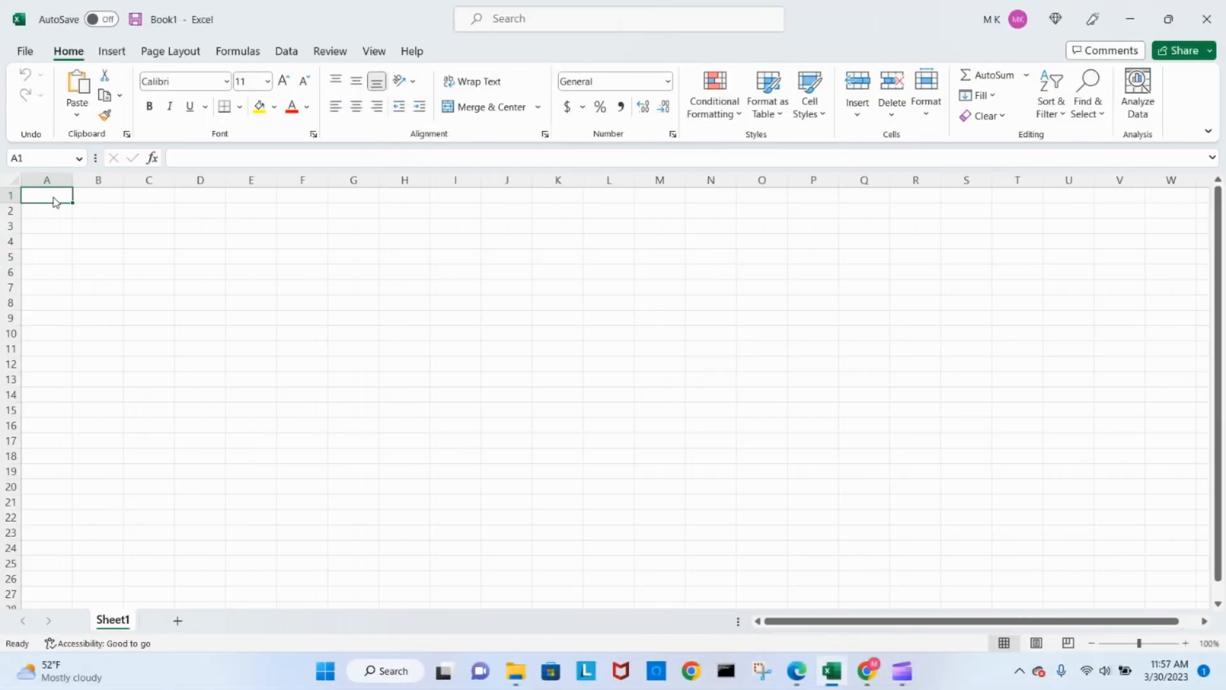
{"action": "right_click", "coordinate": [55, 202]}
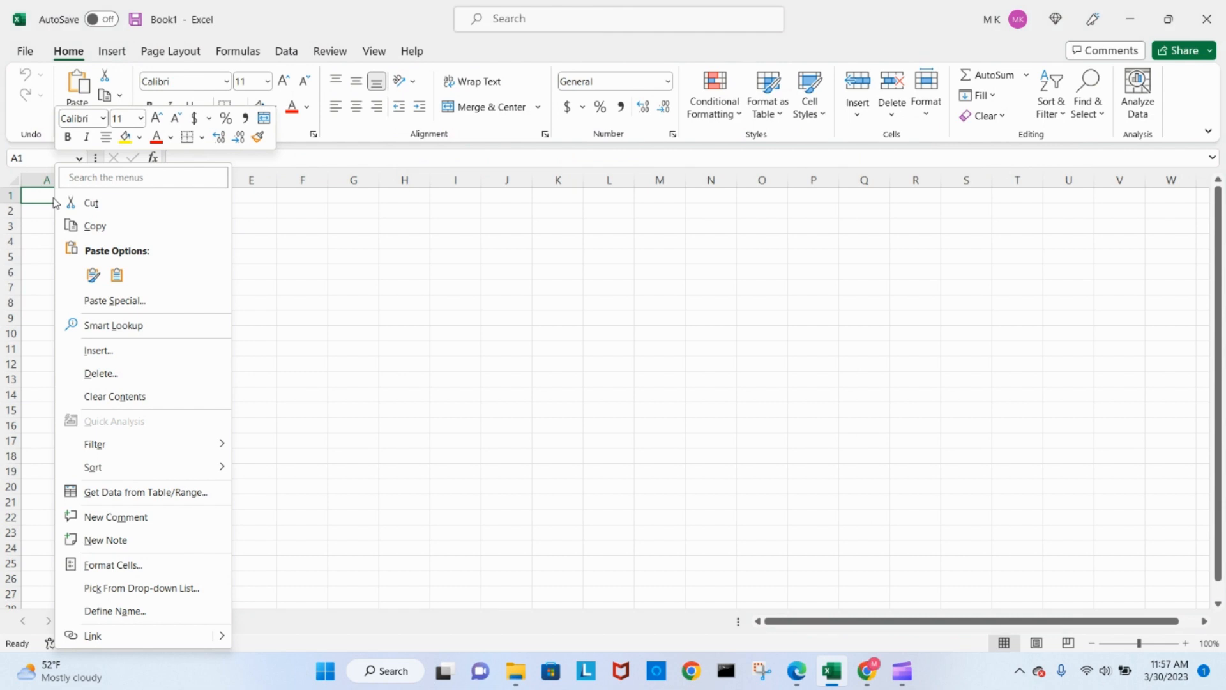
{"action": "left_click", "coordinate": [110, 305]}
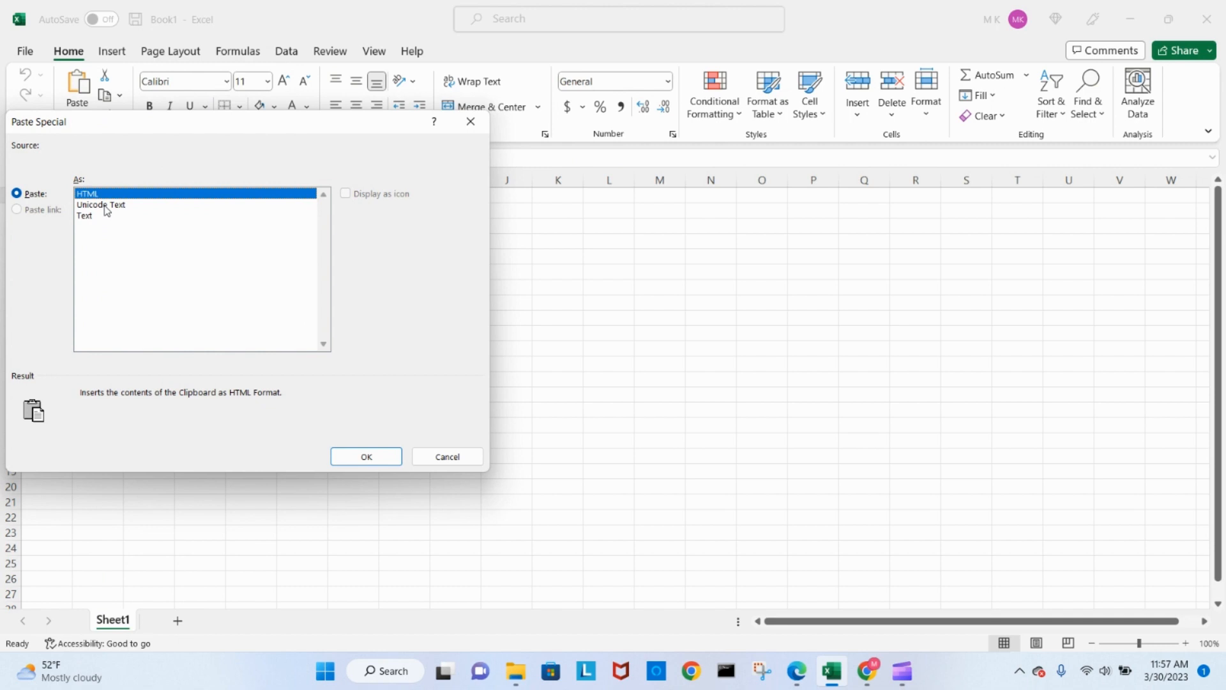
{"action": "left_click", "coordinate": [106, 206]}
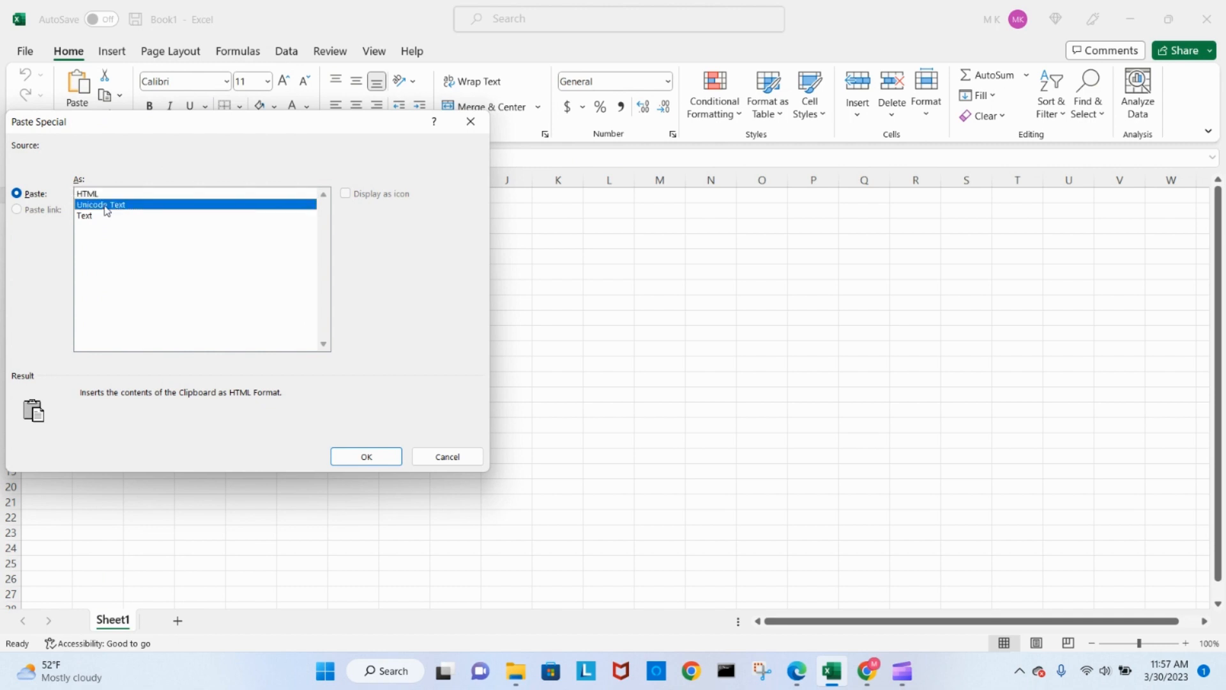
{"action": "left_click", "coordinate": [366, 456]}
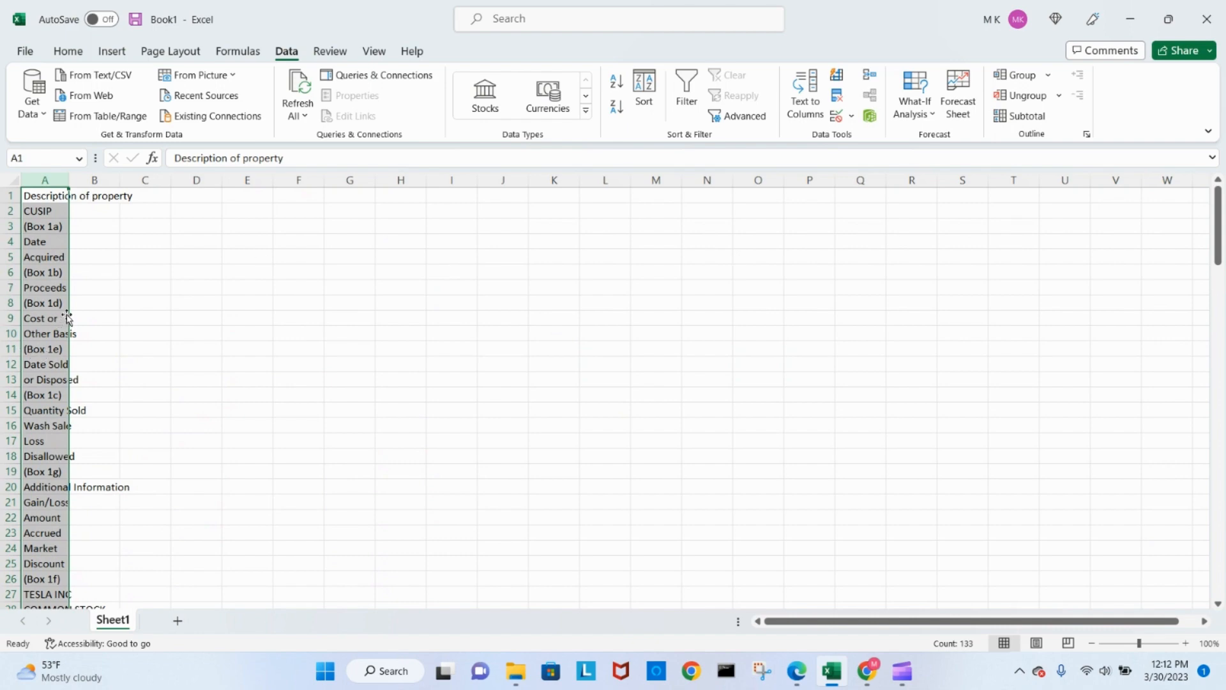
- Add a filter to column A and deselect all of its values
{"action": "left_click_drag", "start_coordinate": [1218, 210], "coordinate": [1182, 204]}
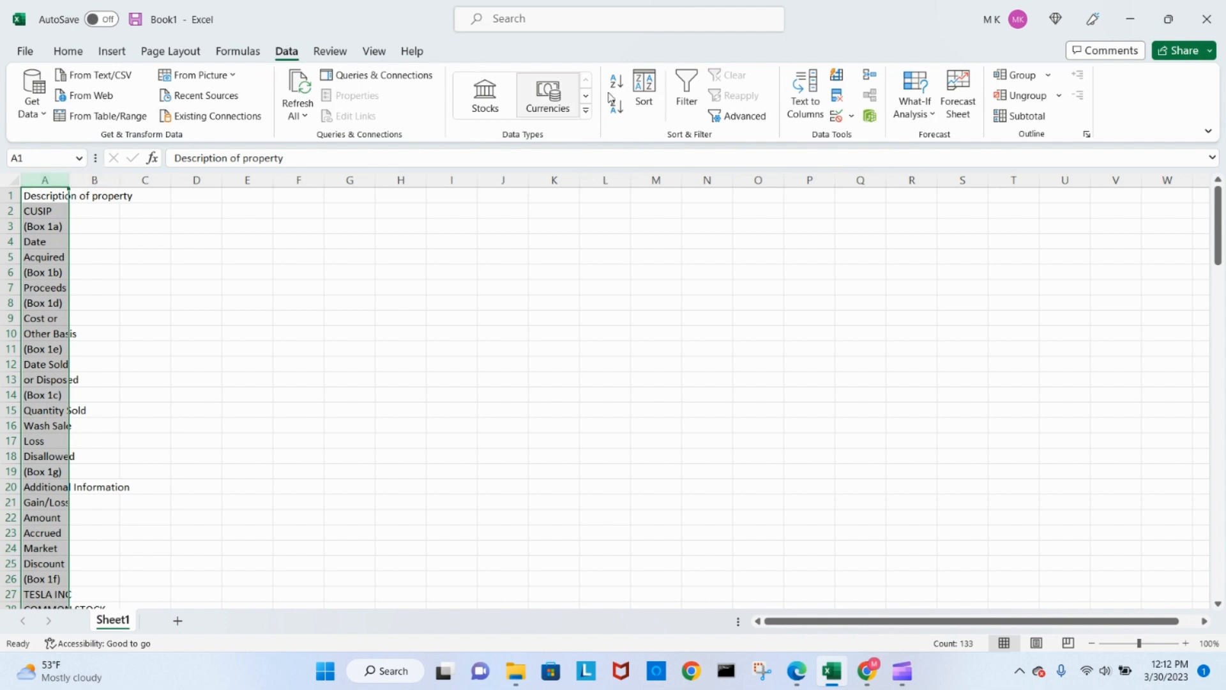
{"action": "left_click", "coordinate": [686, 97]}
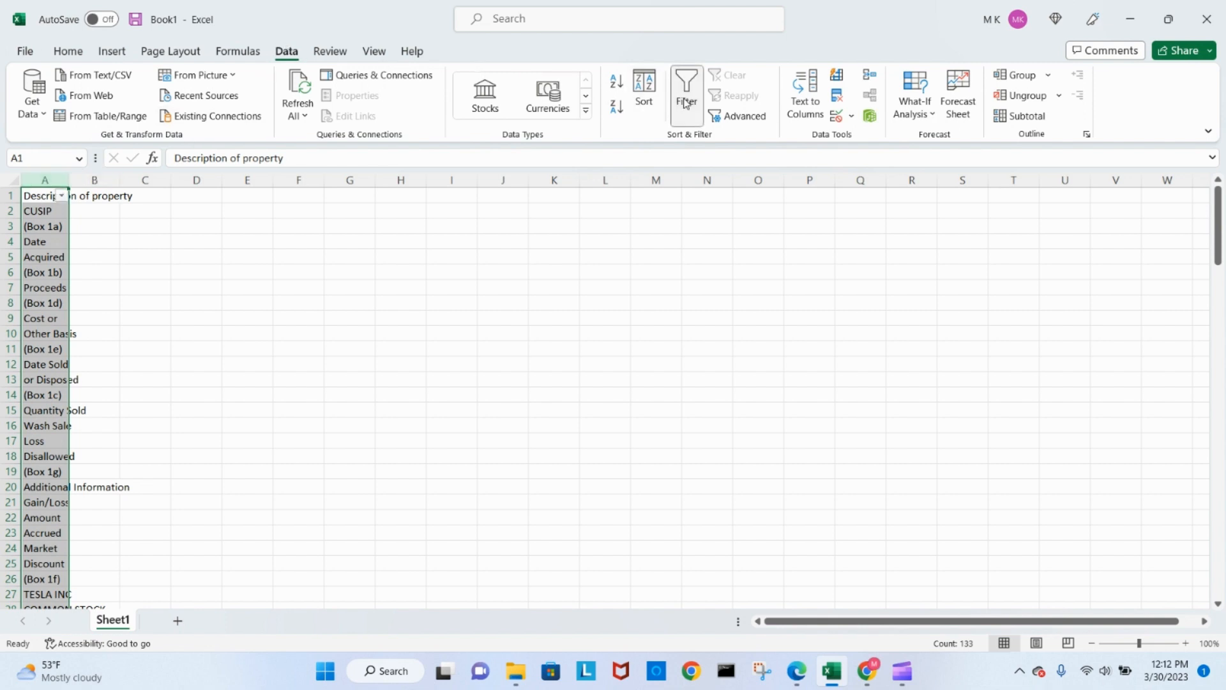
{"action": "left_click", "coordinate": [61, 195]}
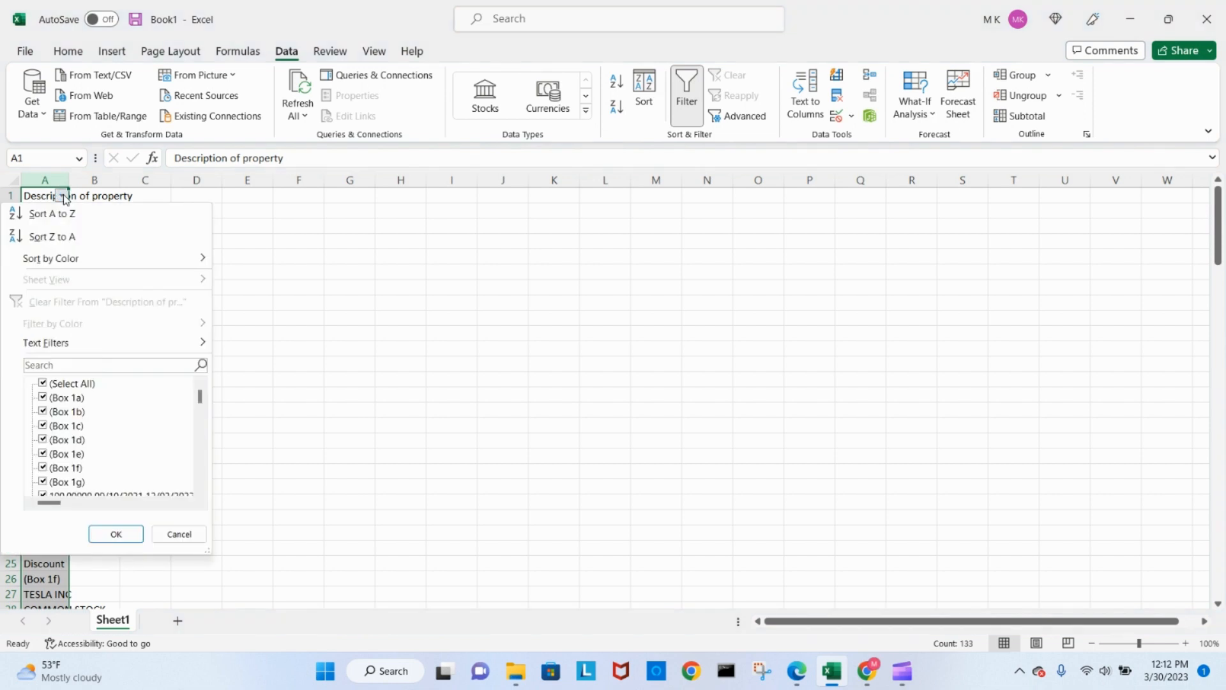
{"action": "left_click", "coordinate": [42, 384]}
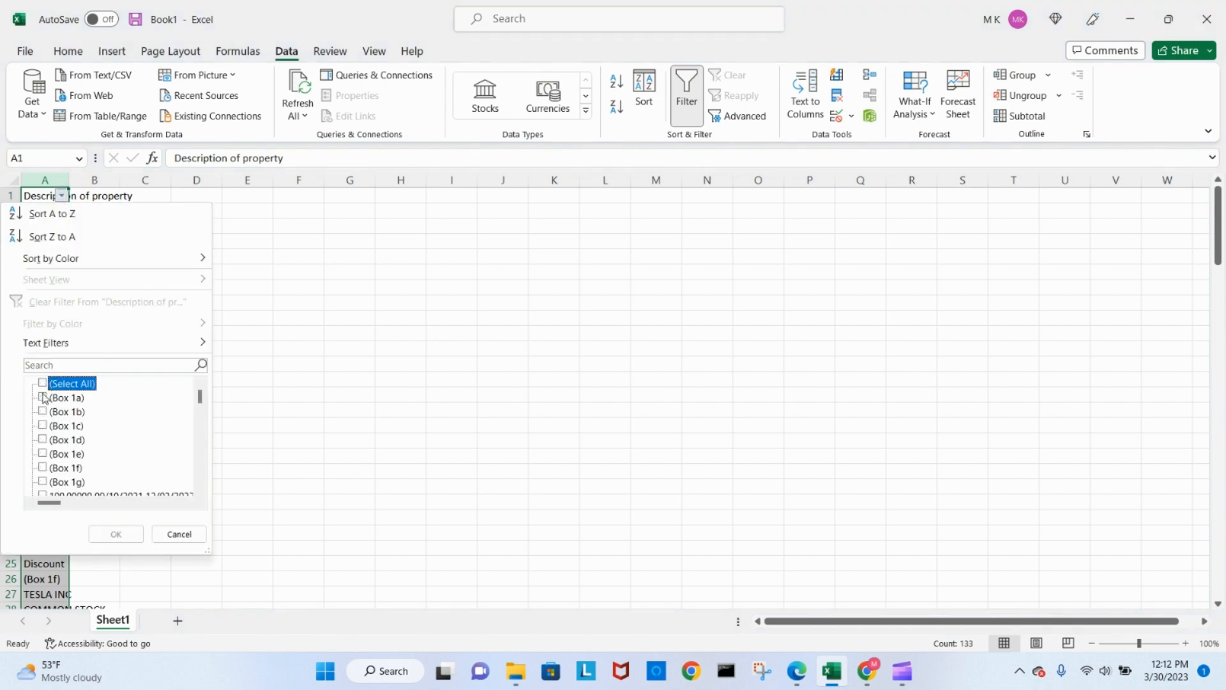
- Include the values (Box 1a) through (Box 1g) and the 2022 FORM 1099-B heading in column A's filter
{"action": "left_click", "coordinate": [43, 398]}
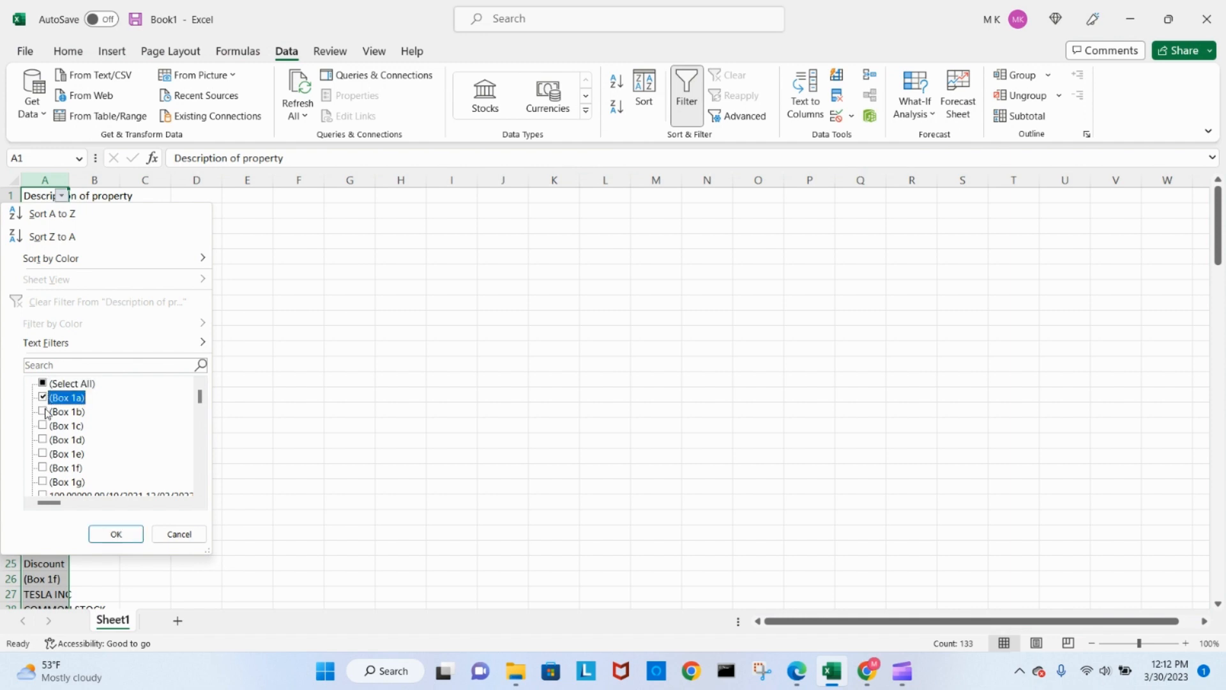
{"action": "left_click", "coordinate": [44, 412]}
{"action": "left_click", "coordinate": [47, 426]}
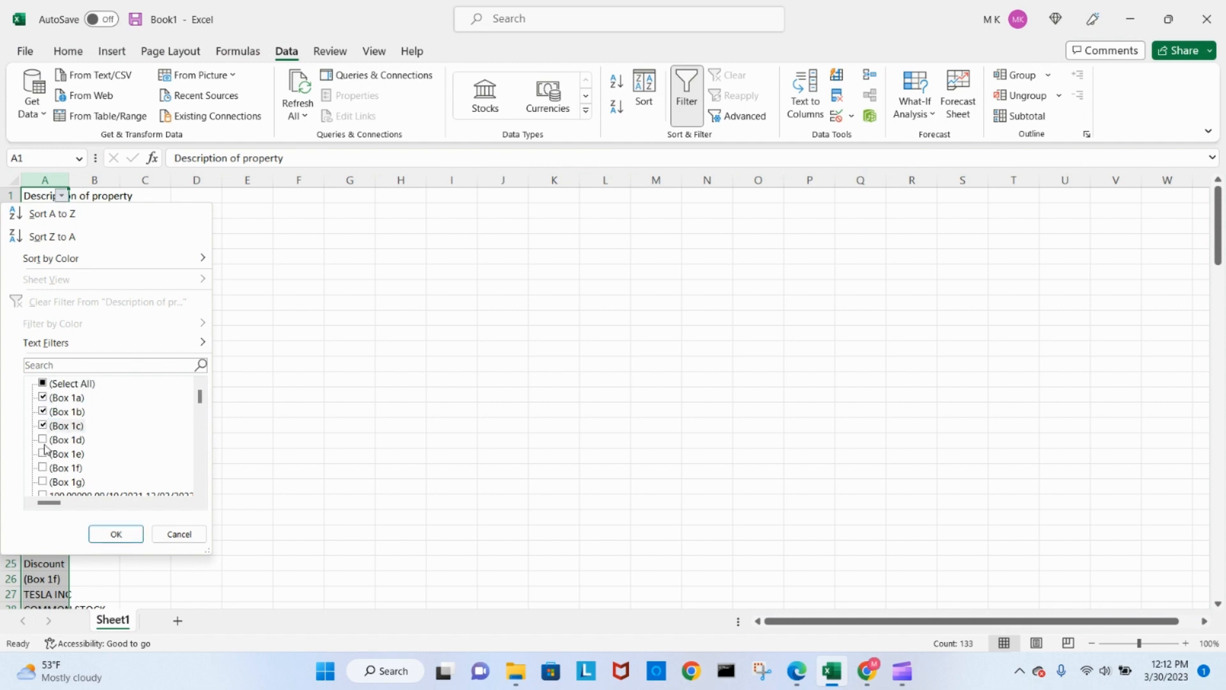
{"action": "left_click", "coordinate": [44, 441]}
{"action": "left_click", "coordinate": [43, 454]}
{"action": "left_click", "coordinate": [44, 467]}
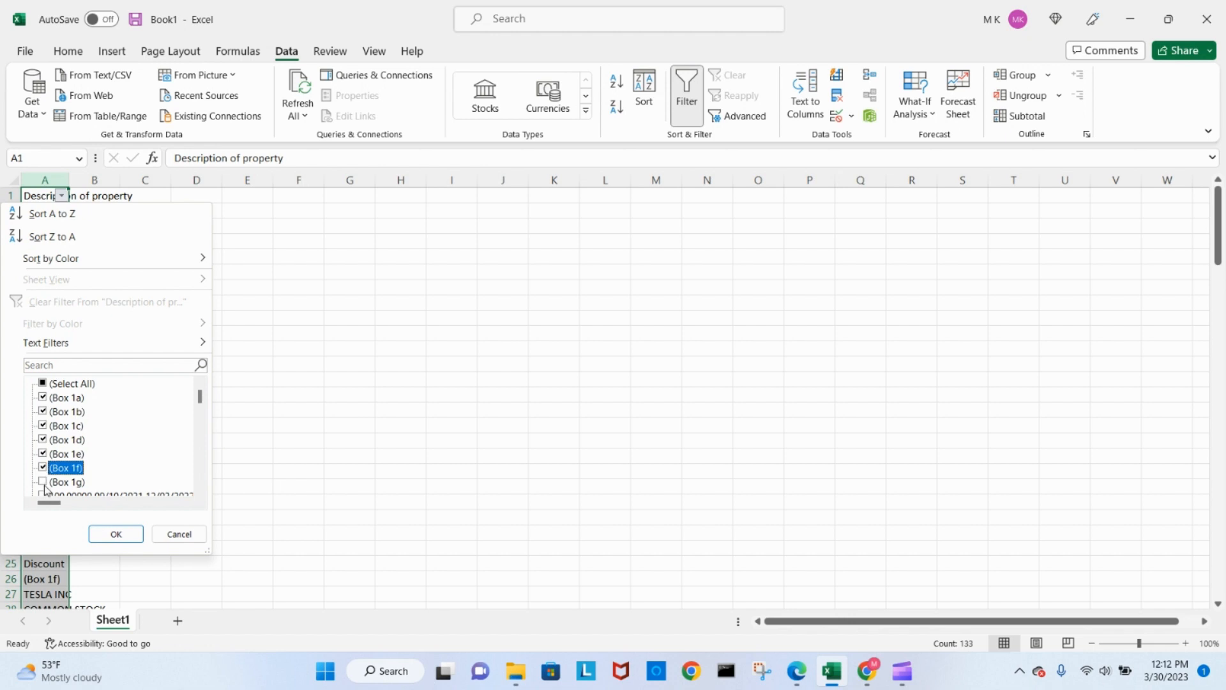
{"action": "left_click", "coordinate": [44, 482]}
{"action": "left_click_drag", "start_coordinate": [200, 400], "coordinate": [203, 415]}
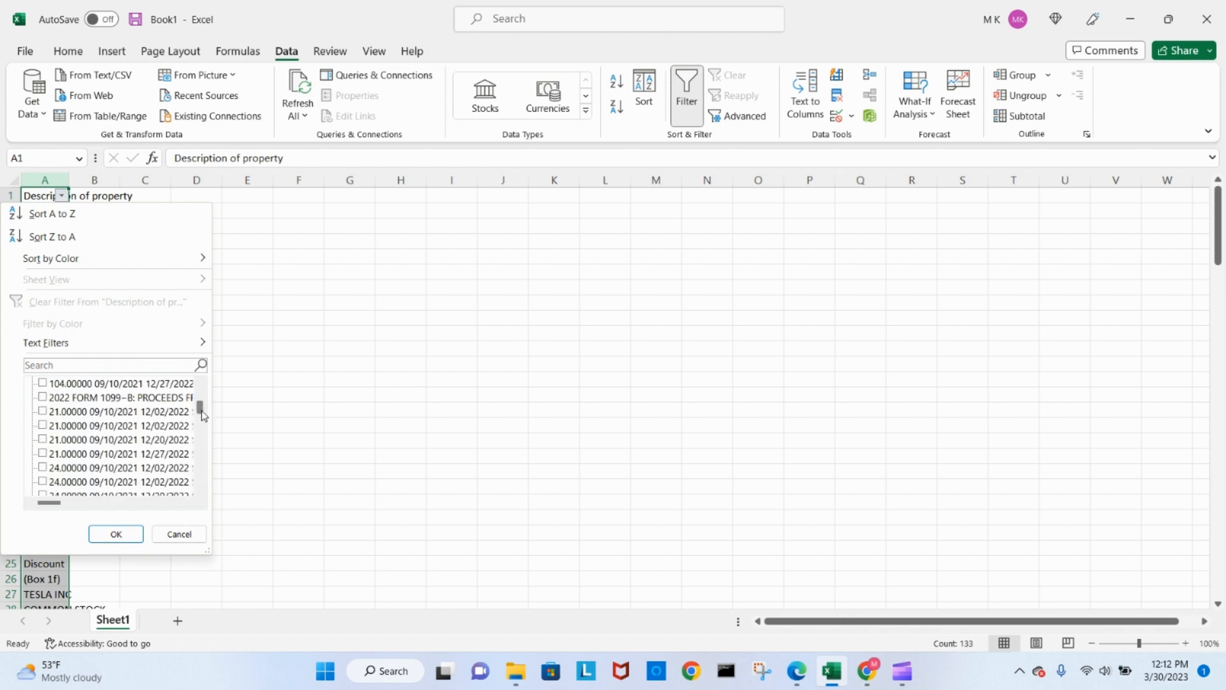
{"action": "left_click", "coordinate": [45, 397]}
- Include Account Executive No:, Account Name:, Account No:, Accrued and Acquired in column A's filter
{"action": "left_click_drag", "start_coordinate": [202, 408], "coordinate": [191, 448]}
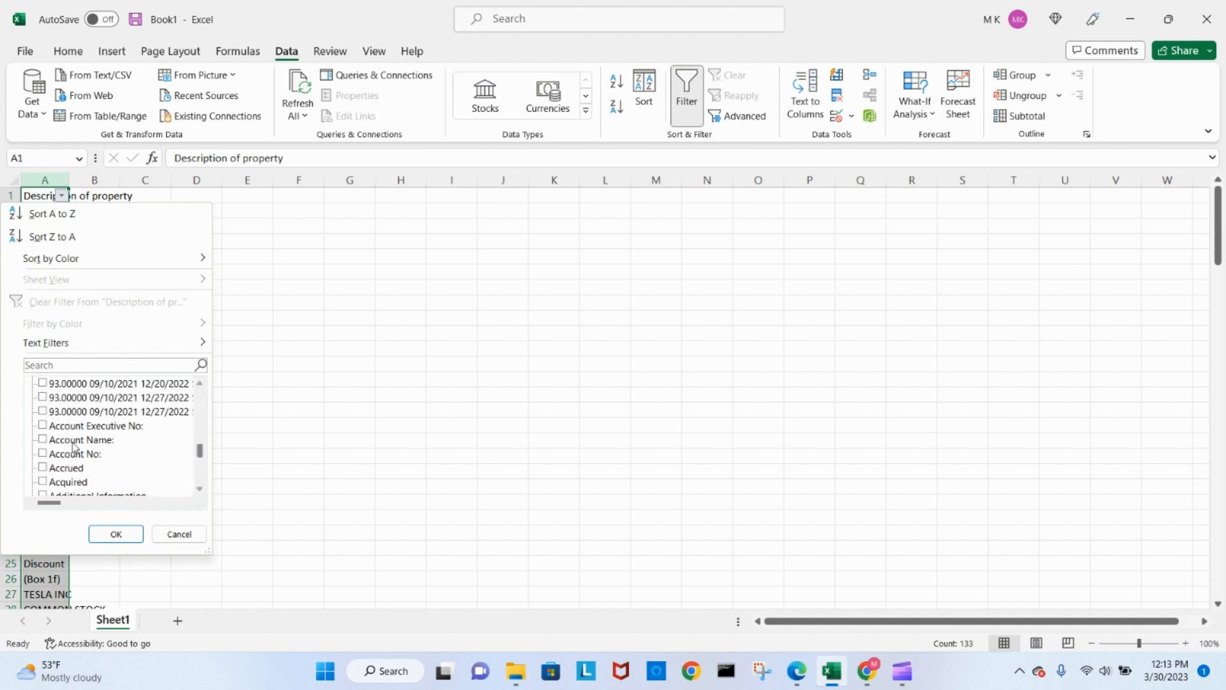
{"action": "left_click", "coordinate": [43, 426]}
{"action": "left_click", "coordinate": [43, 439]}
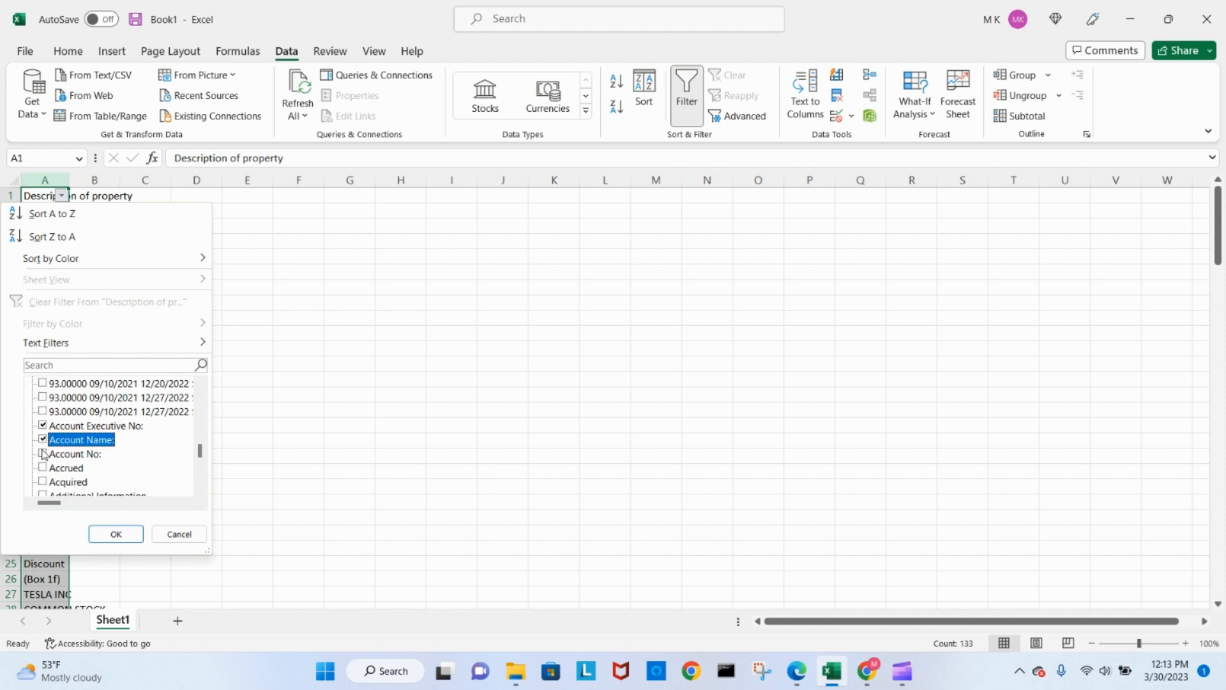
{"action": "left_click", "coordinate": [43, 454]}
{"action": "left_click", "coordinate": [43, 468]}
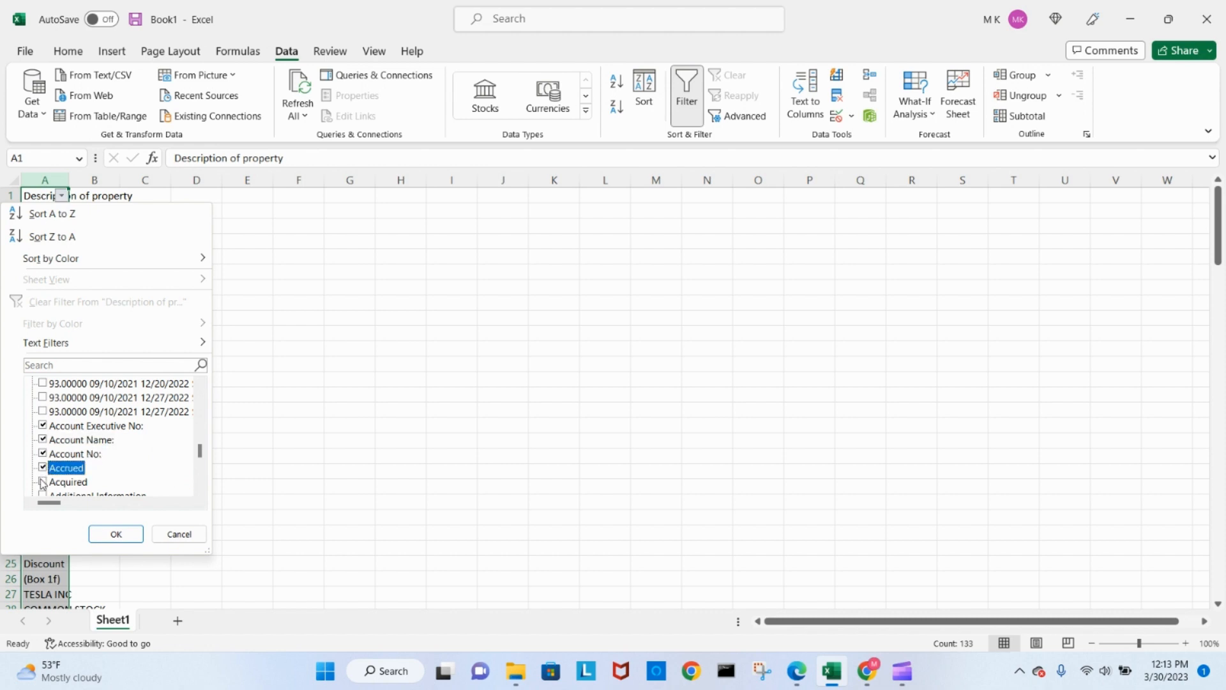
{"action": "left_click", "coordinate": [43, 481]}
- Include Additional Information, Amount, the Box 6: Gross Proceeds line, COMMON STOCK and Cost or in column A's filter
{"action": "left_click_drag", "start_coordinate": [199, 460], "coordinate": [199, 464]}
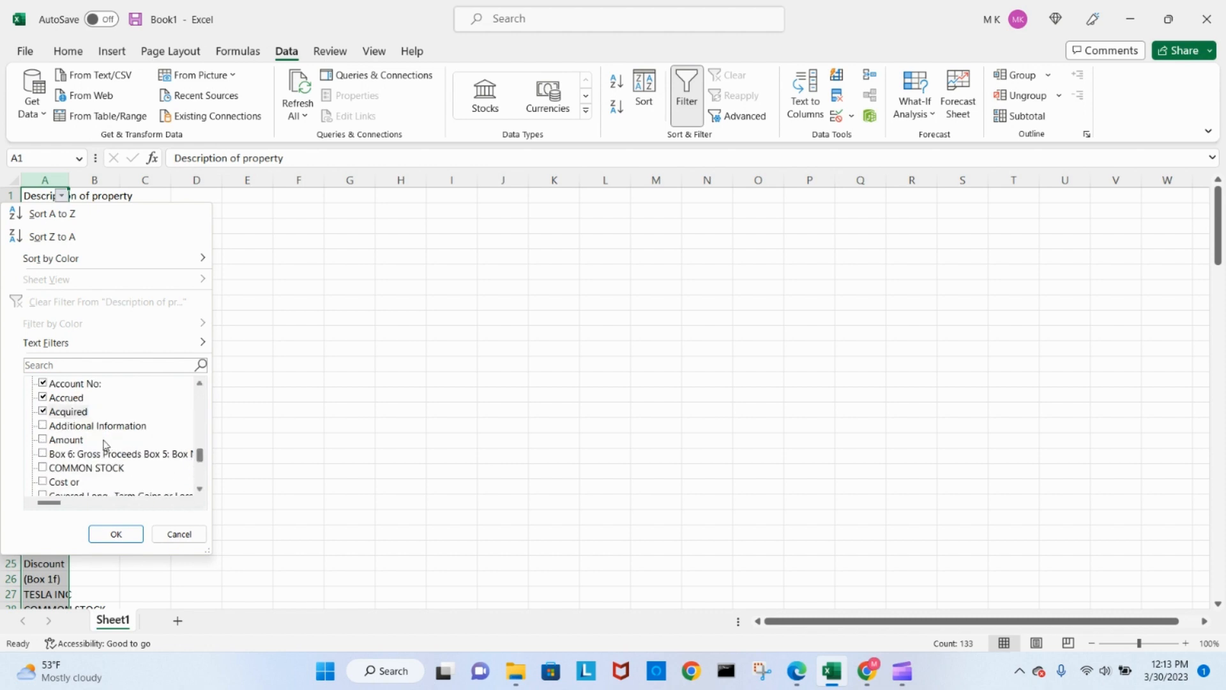
{"action": "left_click", "coordinate": [43, 426]}
{"action": "left_click", "coordinate": [43, 439]}
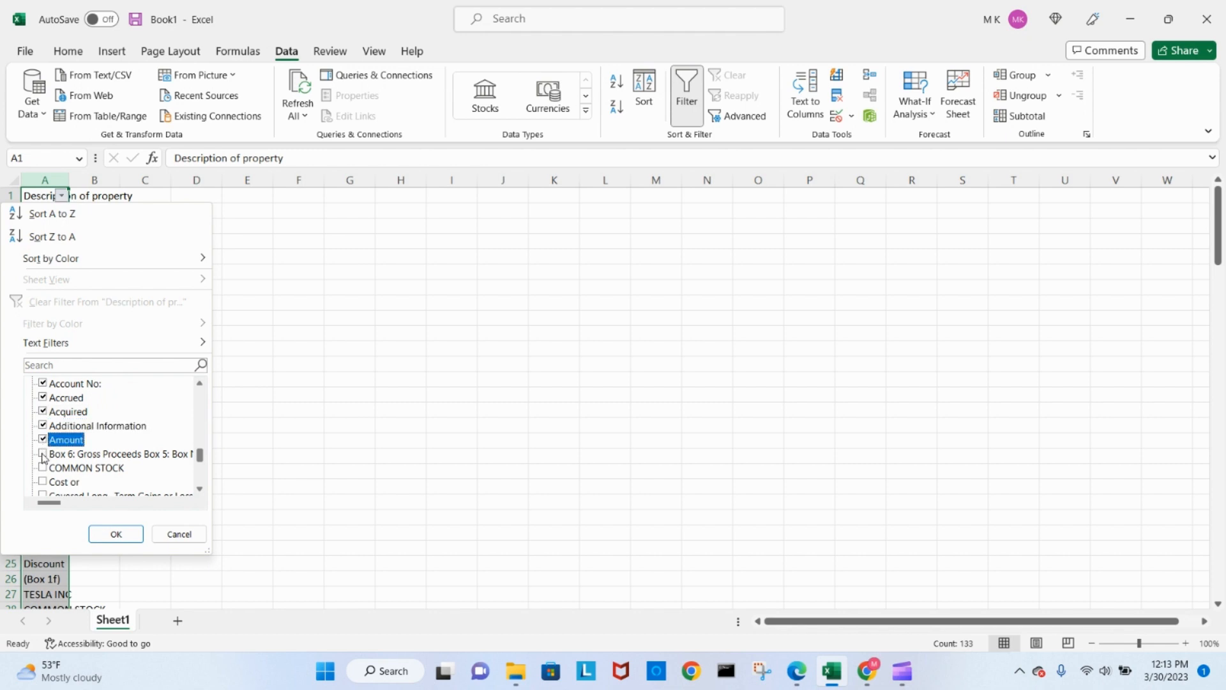
{"action": "left_click", "coordinate": [43, 453]}
{"action": "left_click", "coordinate": [43, 467]}
{"action": "left_click", "coordinate": [43, 482]}
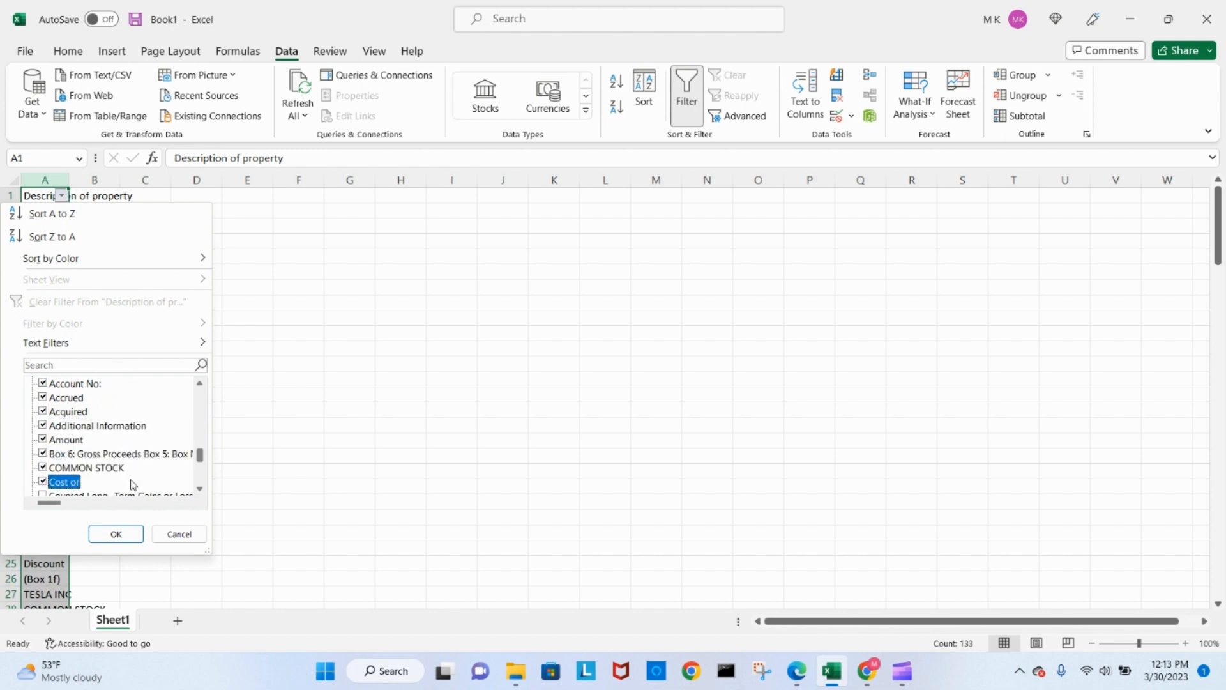
- Include the Covered Long-Term Gains or Losses line, CUSIP, CUSIP: 88160R101 and Date in column A's filter
{"action": "left_click", "coordinate": [200, 489]}
{"action": "left_click", "coordinate": [200, 490]}
{"action": "left_click", "coordinate": [200, 489]}
{"action": "left_click", "coordinate": [200, 489]}
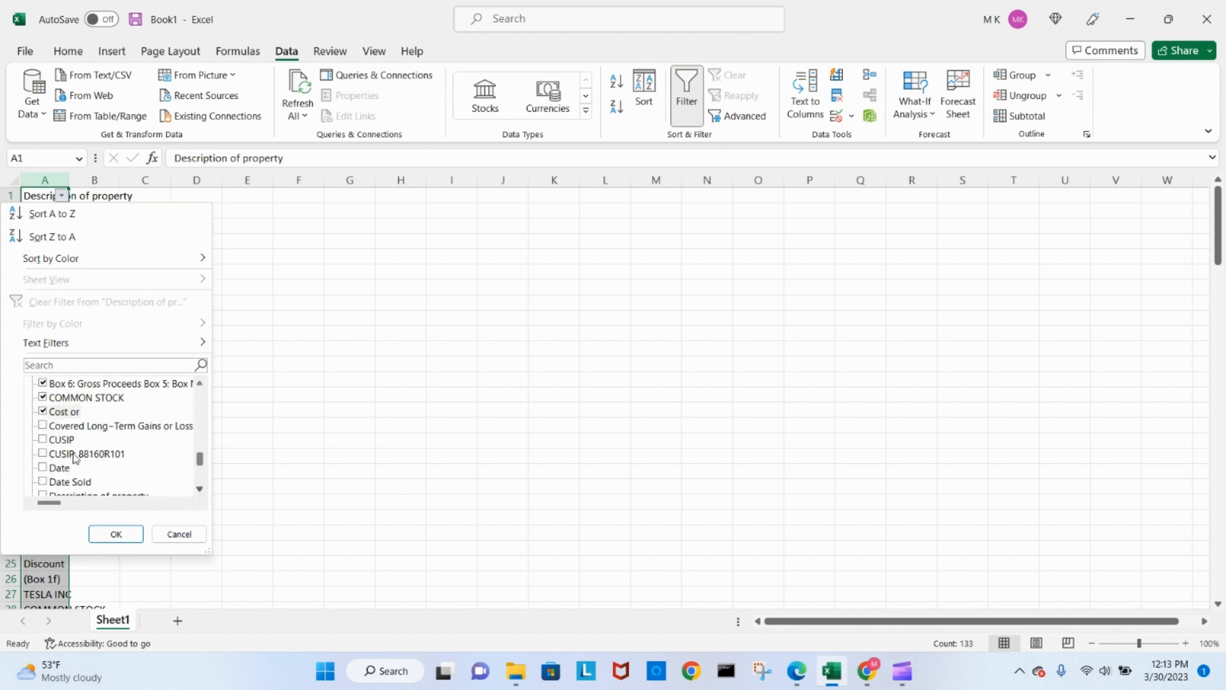
{"action": "left_click", "coordinate": [42, 425]}
{"action": "left_click", "coordinate": [43, 439]}
{"action": "left_click", "coordinate": [42, 453]}
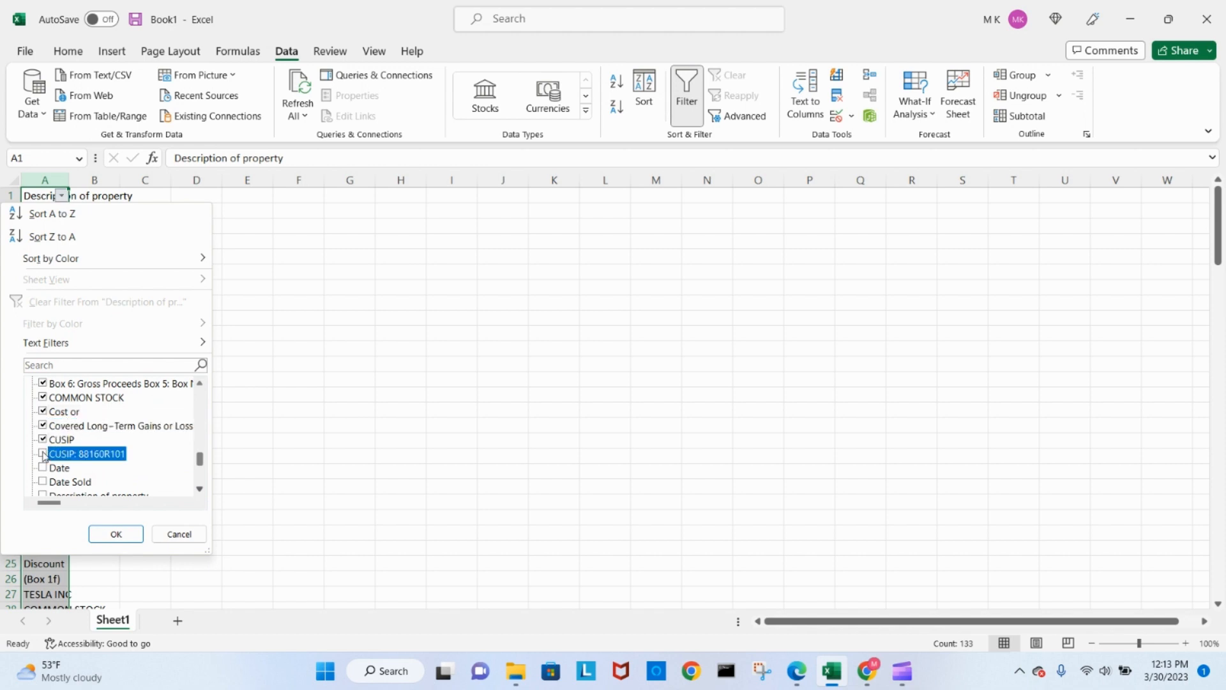
{"action": "left_click", "coordinate": [42, 467]}
- Include Date Sold, Description of property, Disallowed and Discount in column A's filter
{"action": "left_click", "coordinate": [200, 489]}
{"action": "left_click", "coordinate": [200, 489]}
{"action": "left_click", "coordinate": [200, 490]}
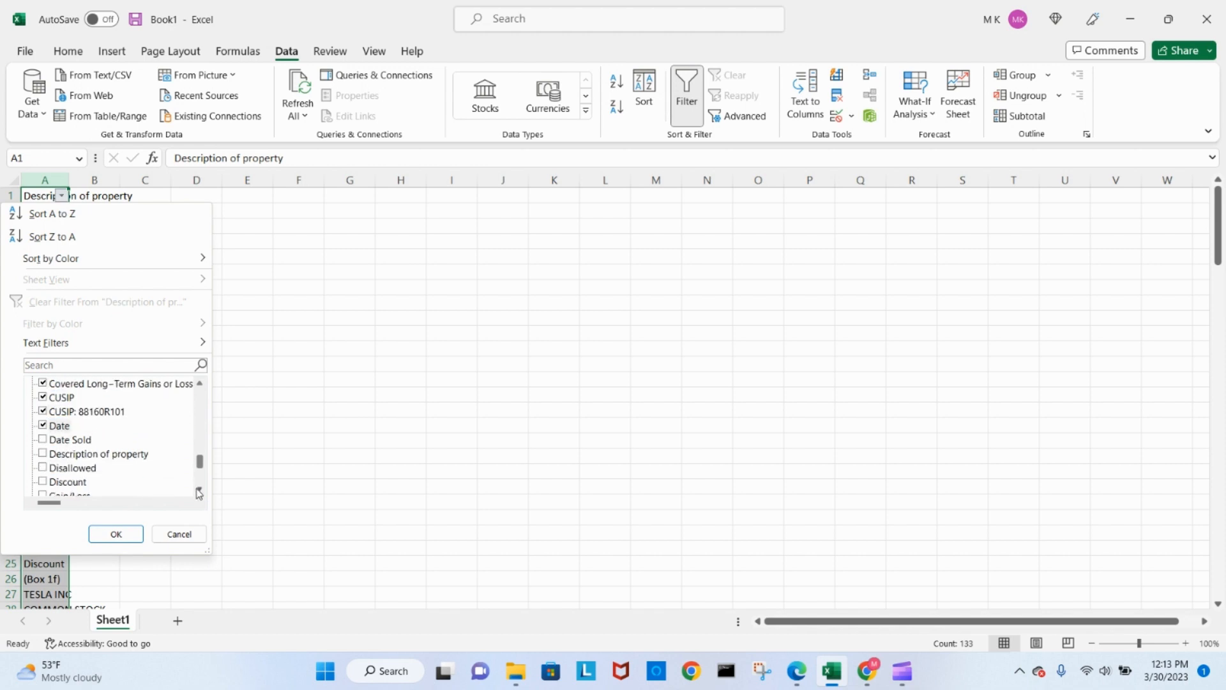
{"action": "left_click", "coordinate": [199, 489]}
{"action": "left_click", "coordinate": [42, 425]}
{"action": "left_click", "coordinate": [43, 439]}
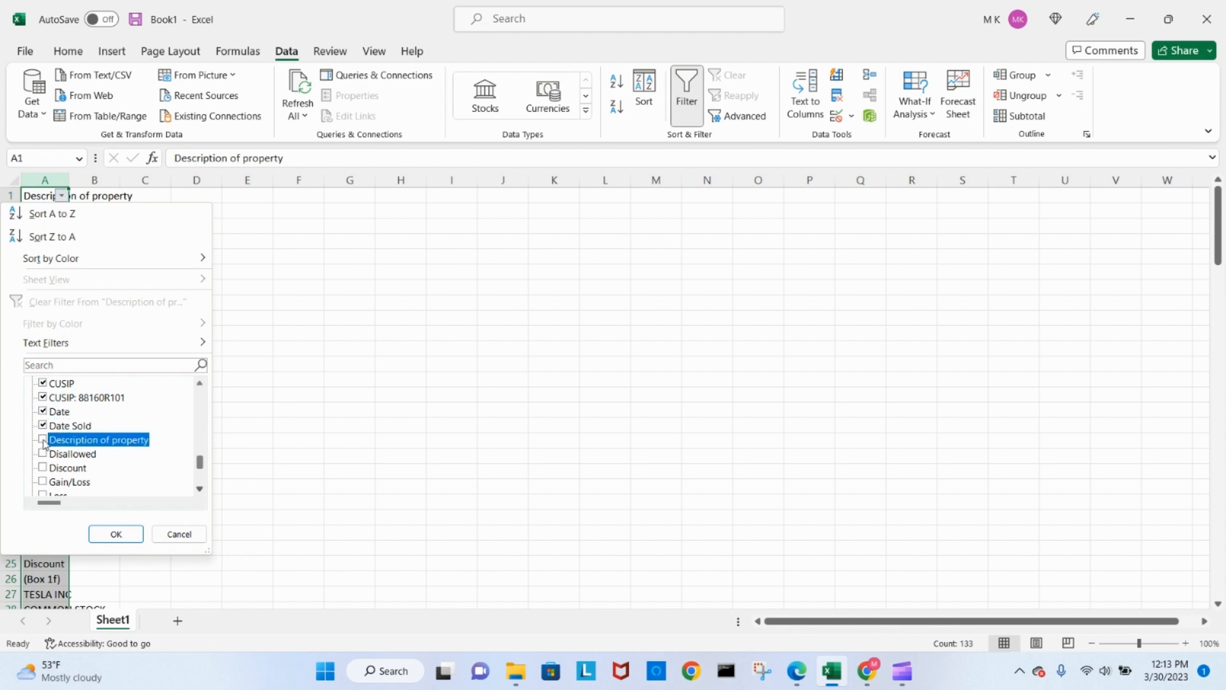
{"action": "left_click", "coordinate": [43, 454]}
{"action": "left_click", "coordinate": [43, 467]}
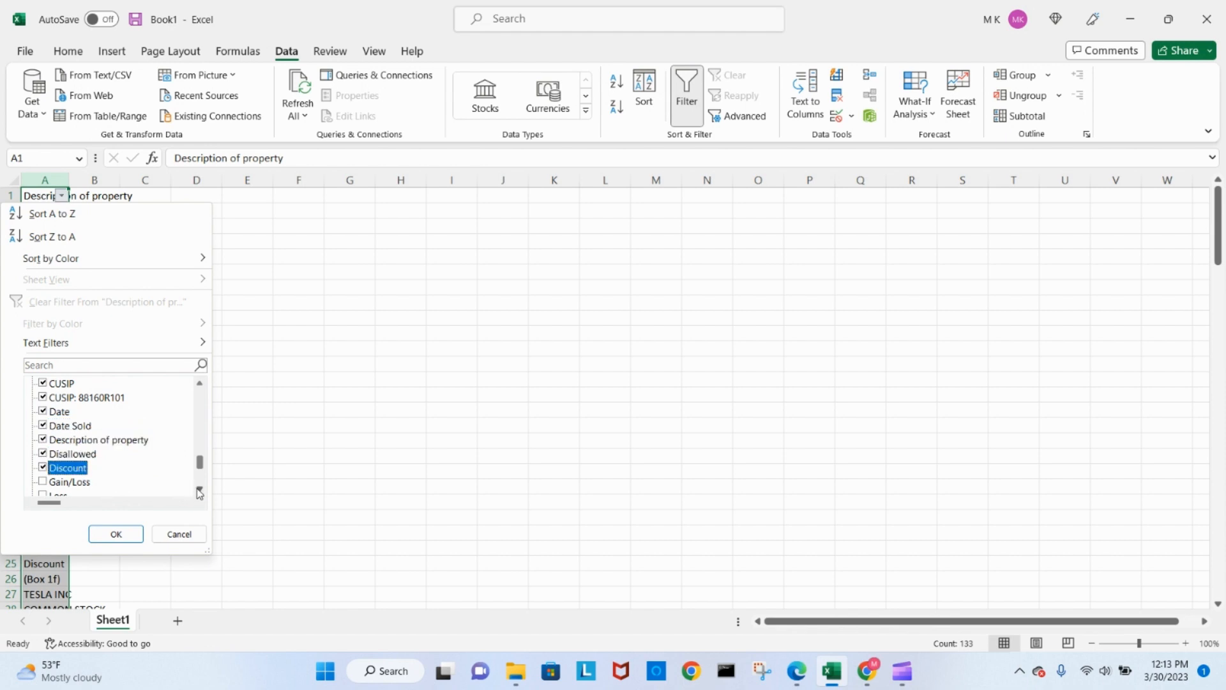
- Include Gain/Loss, Loss, Market, or Disposed, ORIGINAL: and Other Basis in column A's filter
{"action": "left_click", "coordinate": [200, 490]}
{"action": "left_click", "coordinate": [200, 490]}
{"action": "left_click", "coordinate": [200, 490]}
{"action": "left_click", "coordinate": [200, 490]}
{"action": "left_click", "coordinate": [199, 490]}
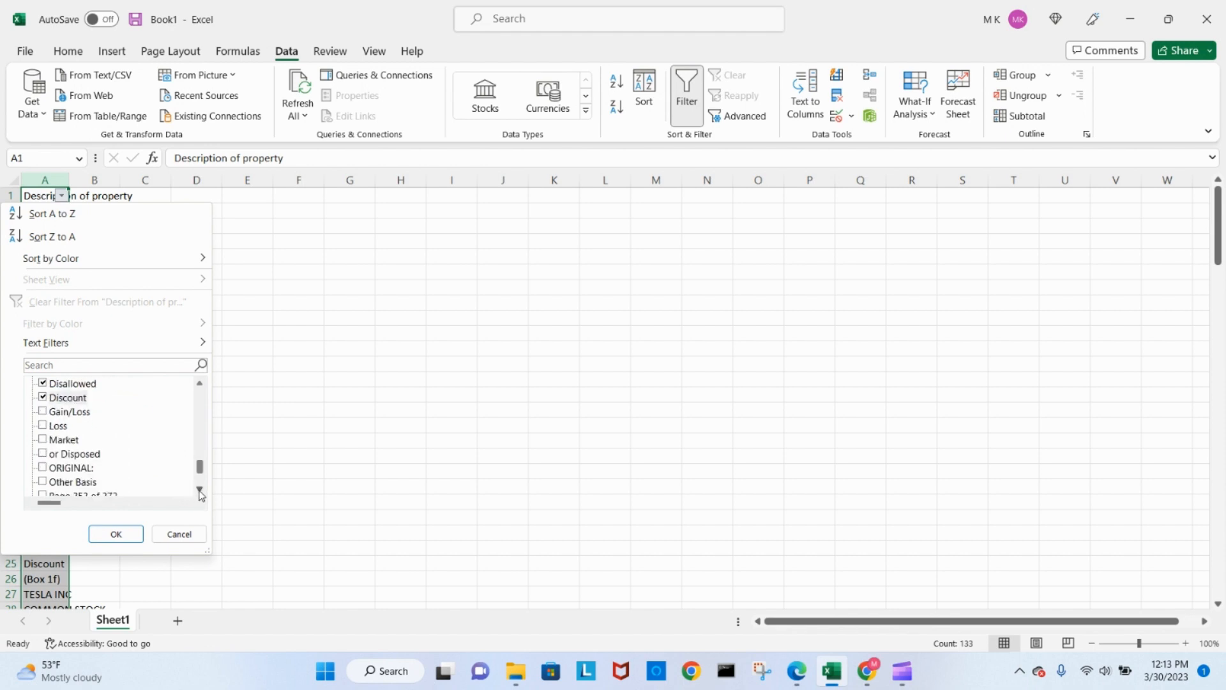
{"action": "left_click", "coordinate": [42, 412]}
{"action": "left_click", "coordinate": [43, 426]}
{"action": "left_click", "coordinate": [43, 439]}
{"action": "left_click", "coordinate": [43, 453]}
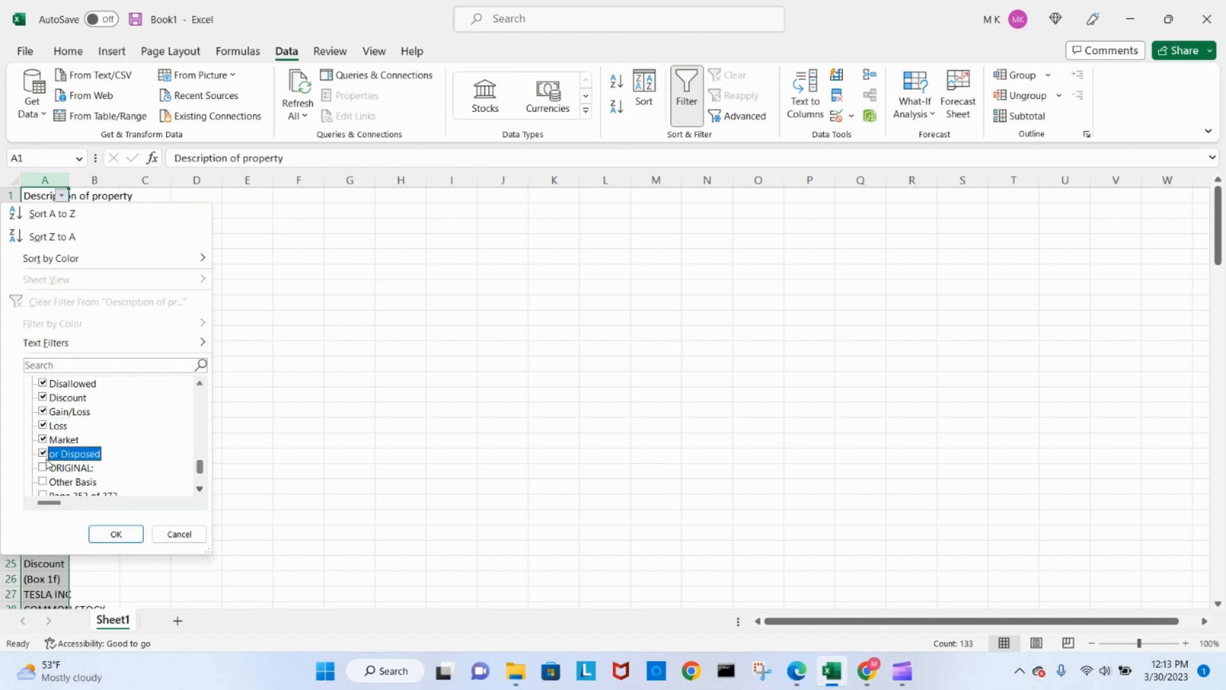
{"action": "left_click", "coordinate": [42, 467]}
{"action": "left_click", "coordinate": [43, 482]}
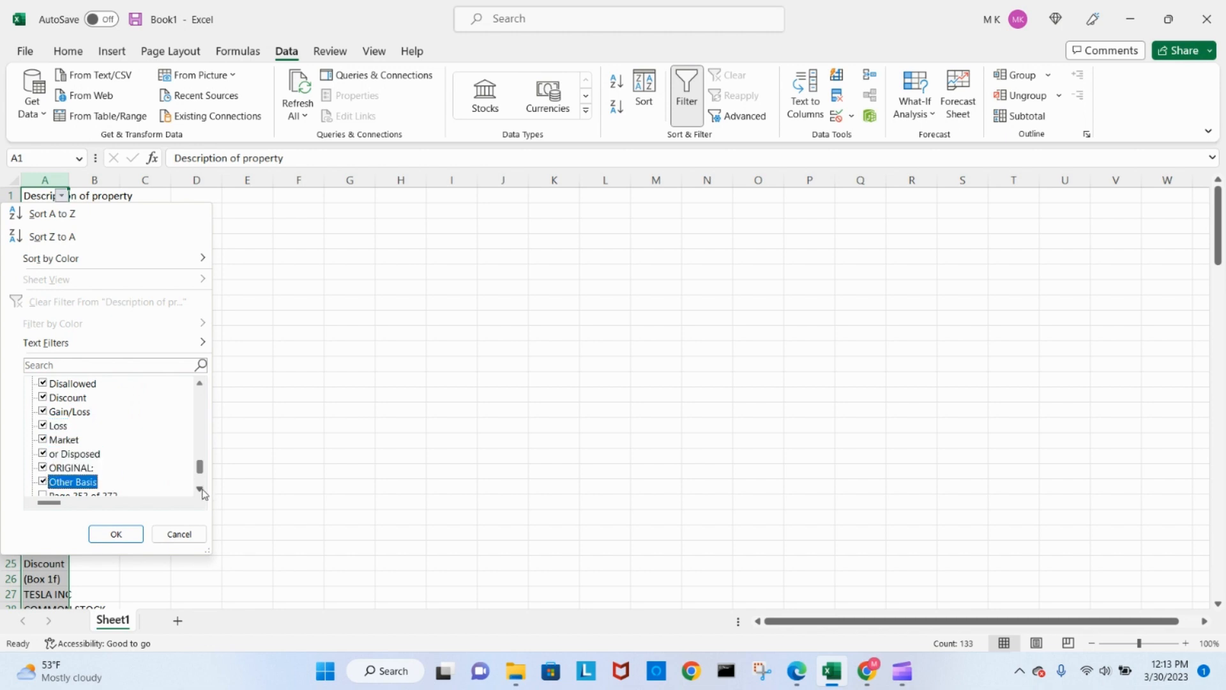
- Include Page 353 of 372, Proceeds, Quantity Sold, Recipient's TIN:, the Report on Form 8949 line and TESLA INC in column A's filter
{"action": "left_click", "coordinate": [200, 489]}
{"action": "left_click", "coordinate": [200, 490]}
{"action": "left_click", "coordinate": [200, 489]}
{"action": "left_click", "coordinate": [200, 490]}
{"action": "left_click", "coordinate": [200, 490]}
{"action": "left_click", "coordinate": [200, 490]}
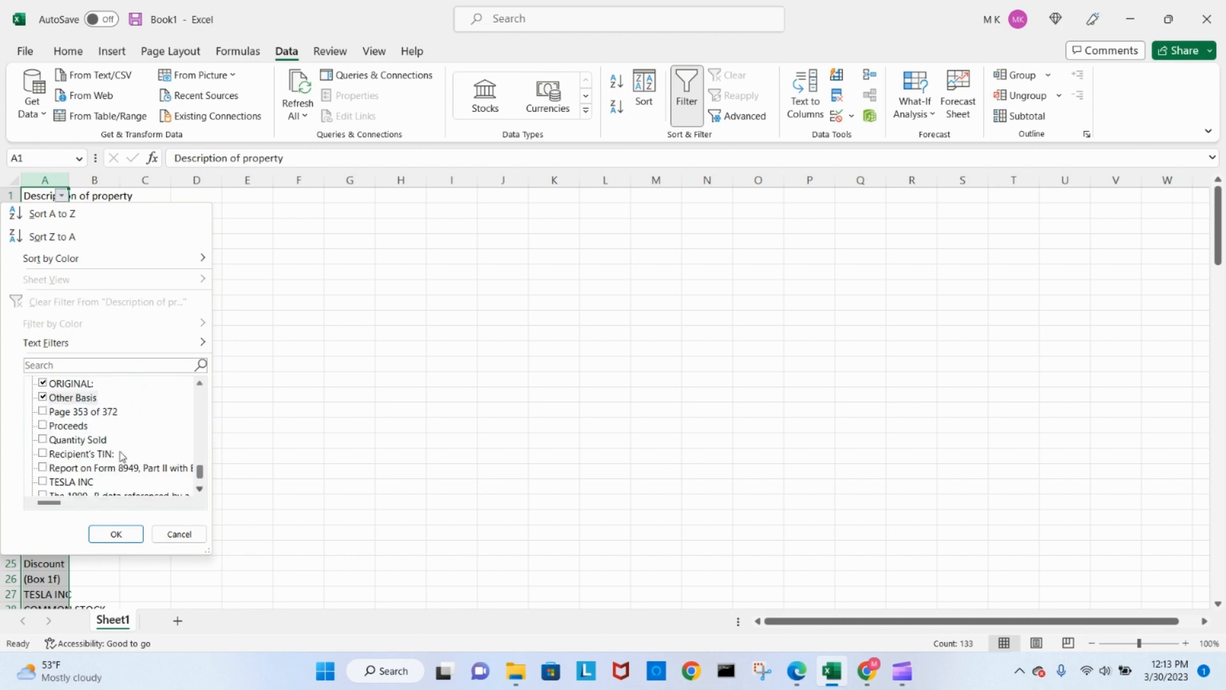
{"action": "left_click", "coordinate": [43, 411]}
{"action": "left_click", "coordinate": [43, 425]}
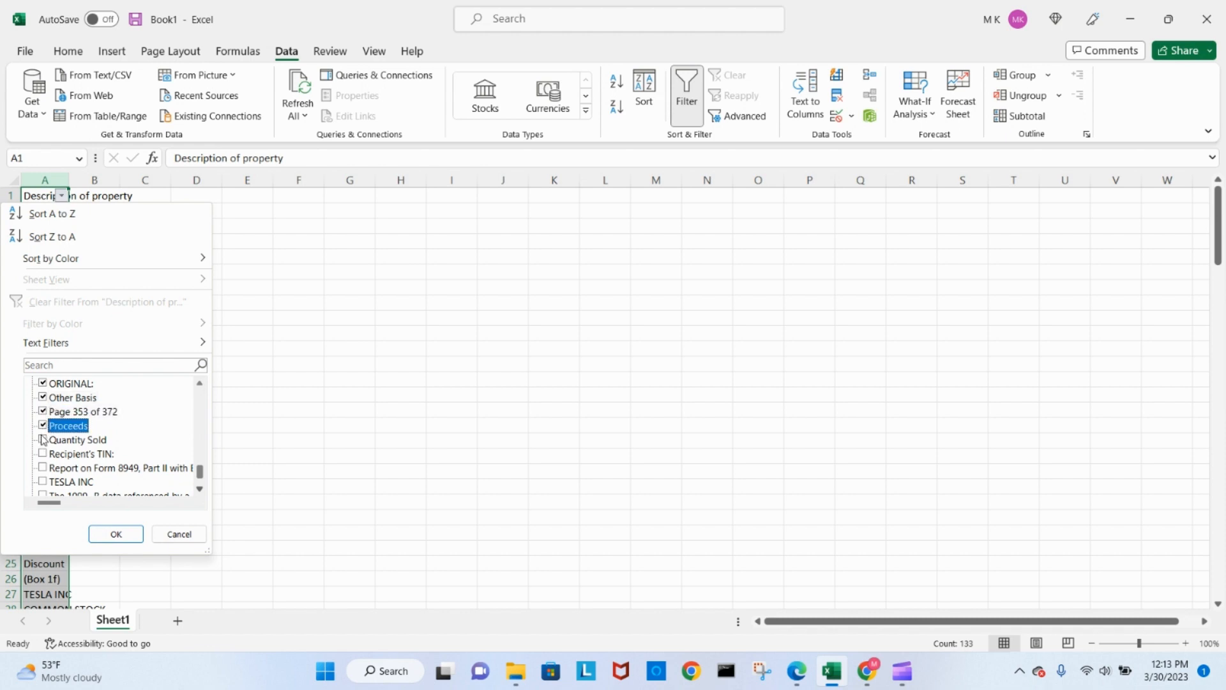
{"action": "left_click", "coordinate": [43, 439]}
{"action": "left_click", "coordinate": [42, 454]}
{"action": "left_click", "coordinate": [43, 467]}
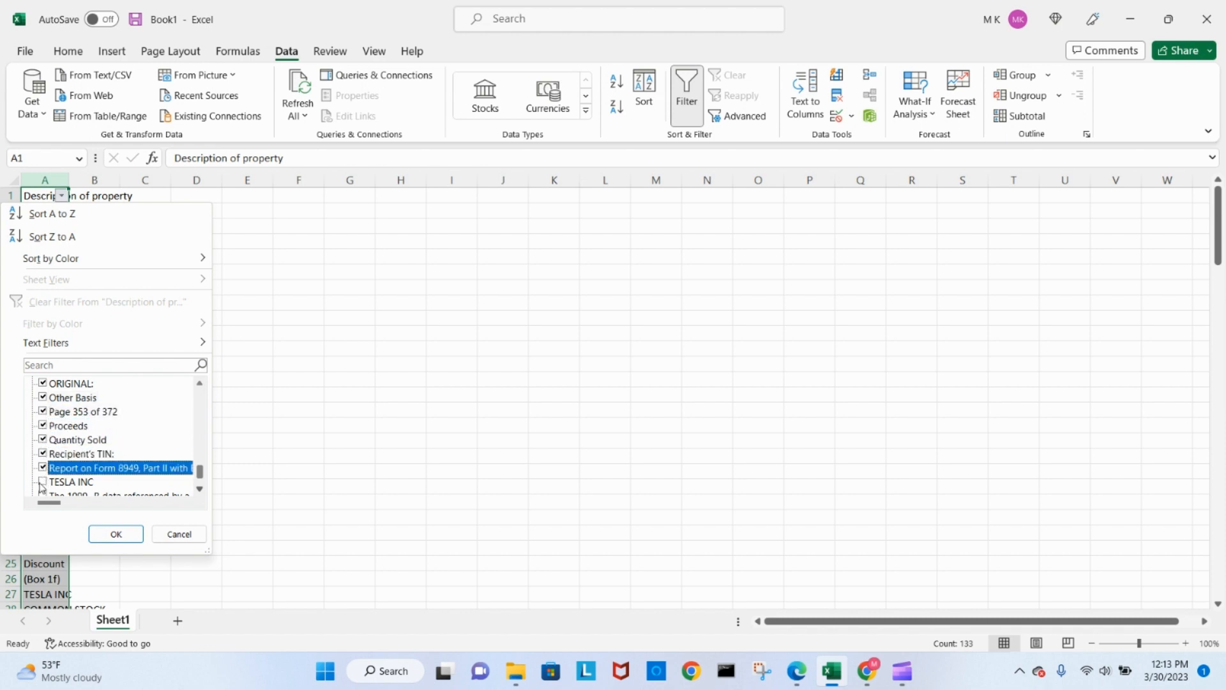
{"action": "left_click", "coordinate": [43, 481]}
- Include the 1099-B data, important tax information and THIS IS YOUR FORM 1099 lines, Wash Sale and (Blanks), and apply column A's filter
{"action": "left_click", "coordinate": [200, 490]}
{"action": "left_click", "coordinate": [200, 490]}
{"action": "left_click", "coordinate": [200, 489]}
{"action": "left_click", "coordinate": [200, 490]}
{"action": "left_click", "coordinate": [200, 490]}
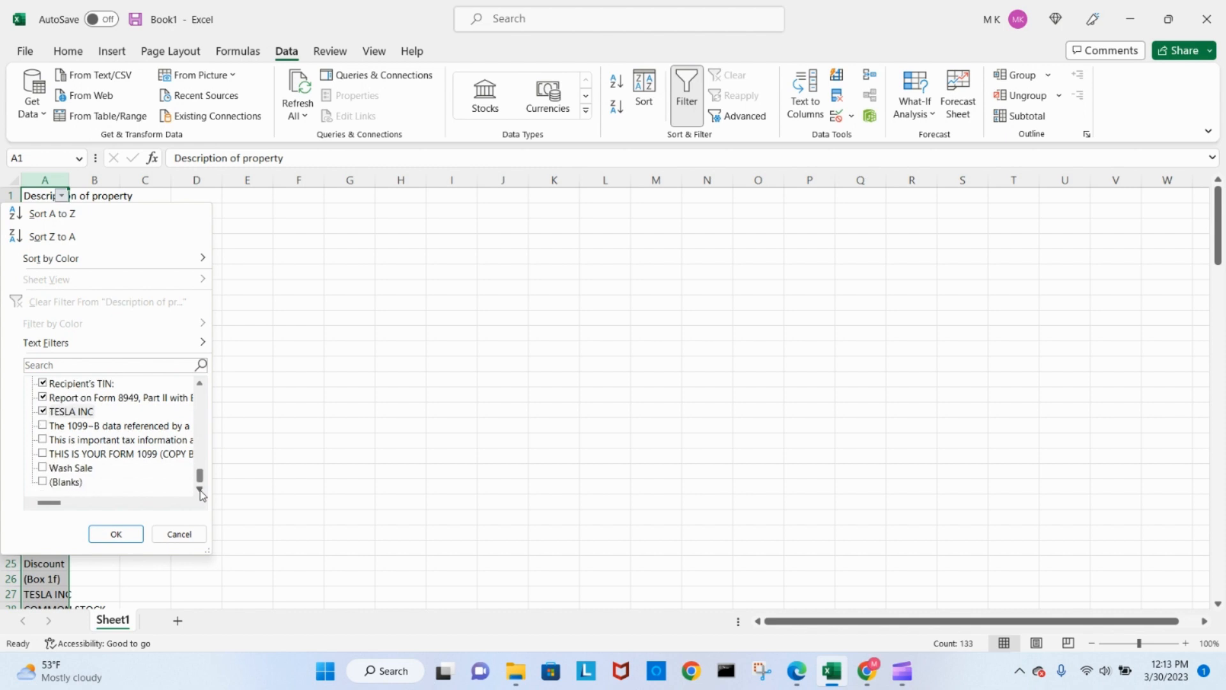
{"action": "left_click", "coordinate": [43, 425]}
{"action": "left_click", "coordinate": [43, 439]}
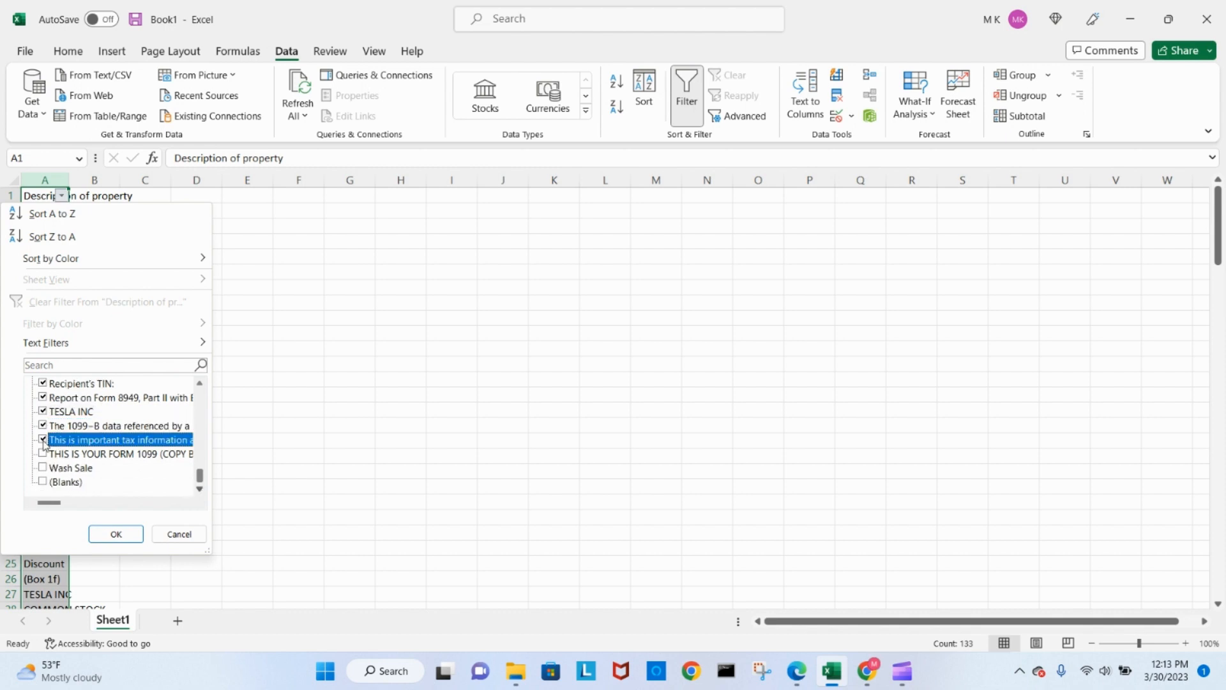
{"action": "left_click", "coordinate": [43, 454]}
{"action": "left_click", "coordinate": [42, 467]}
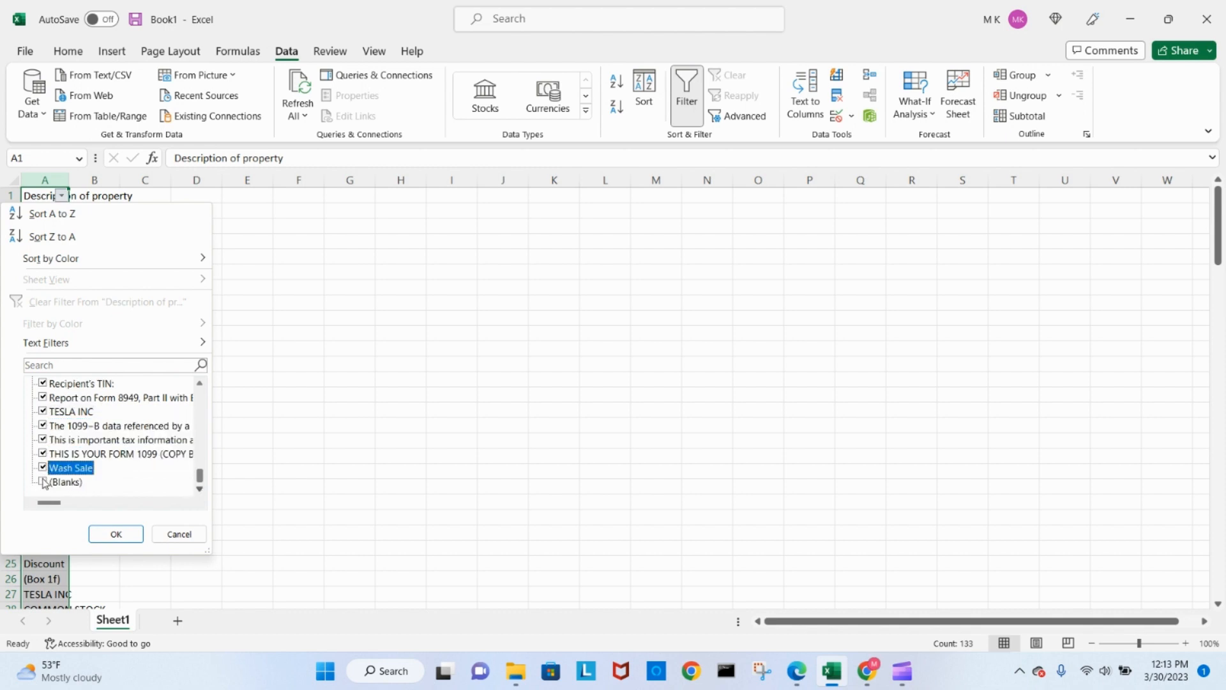
{"action": "left_click", "coordinate": [43, 482]}
{"action": "left_click", "coordinate": [117, 533]}
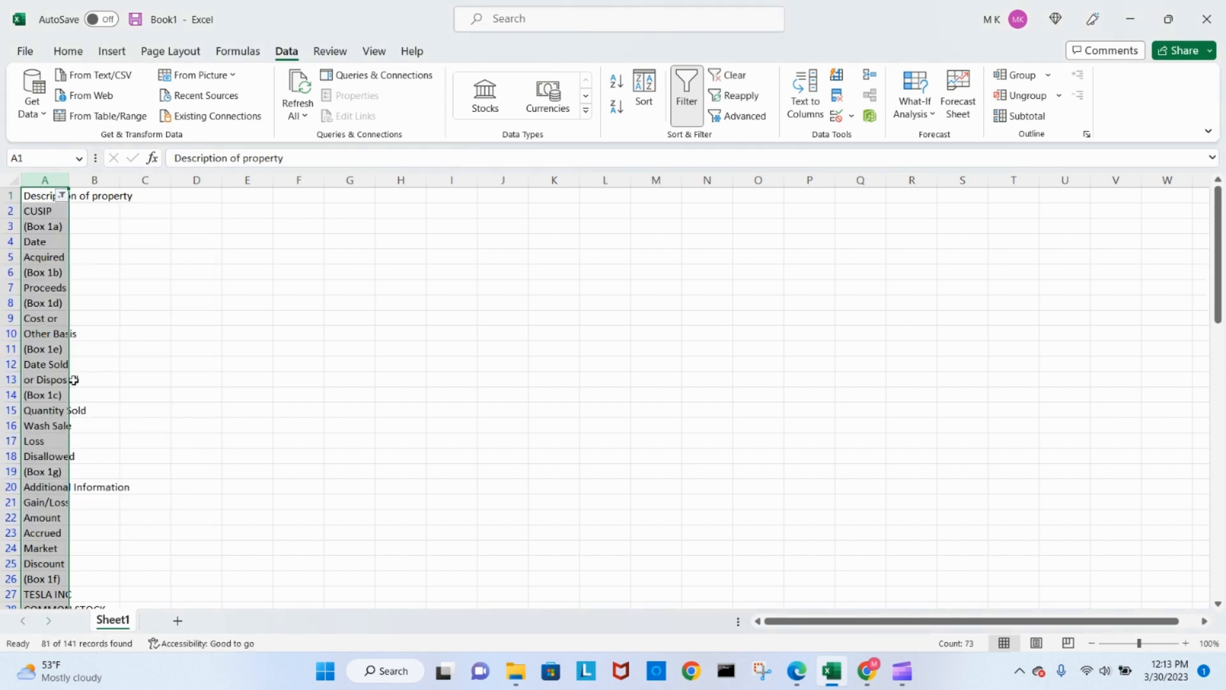
- Delete all the filtered non-transaction rows below row 1, from row 2 through row 142
{"action": "left_click", "coordinate": [7, 210]}
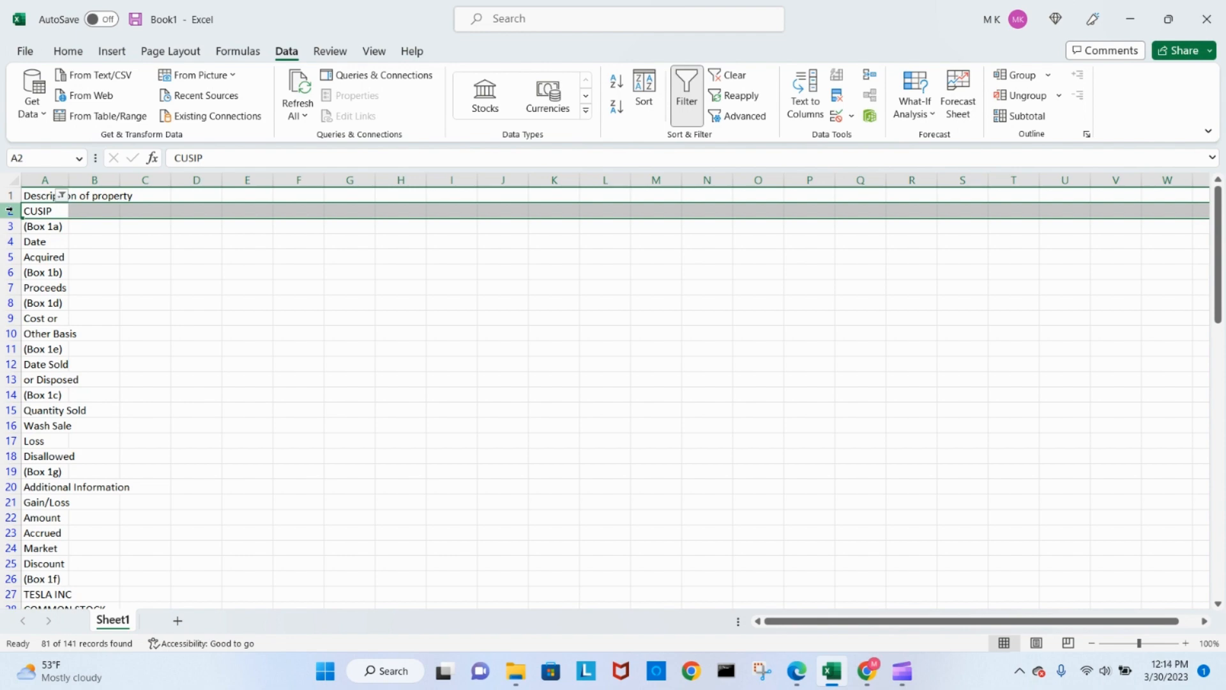
{"action": "left_click_drag", "start_coordinate": [9, 211], "coordinate": [10, 409]}
{"action": "scroll", "coordinate": [9, 211], "scroll_direction": "down", "scroll_amount": 5}
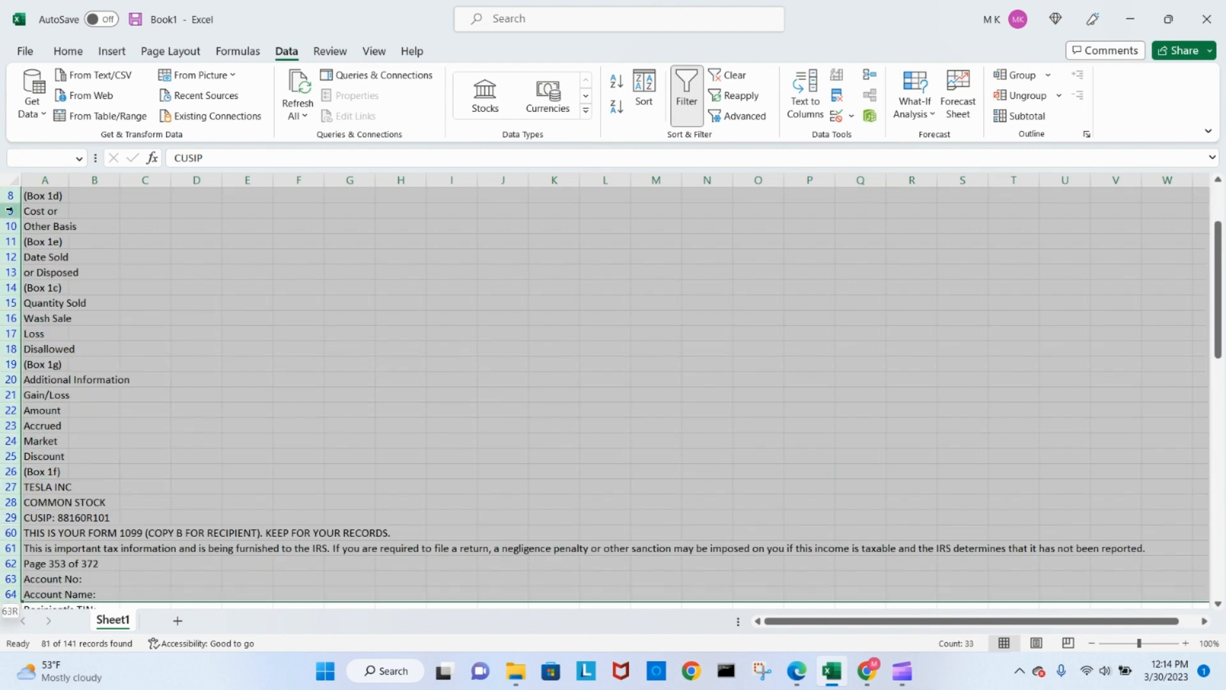
{"action": "scroll", "coordinate": [9, 211], "scroll_direction": "down", "scroll_amount": 4}
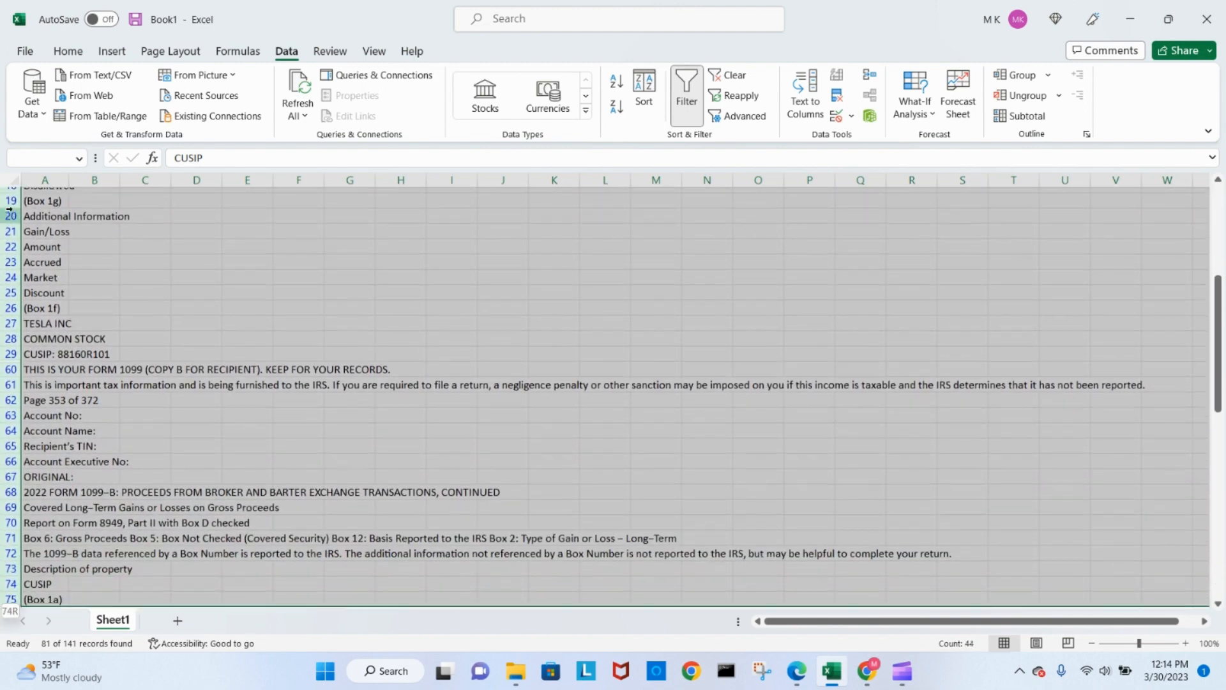
{"action": "scroll", "coordinate": [9, 210], "scroll_direction": "down", "scroll_amount": 4}
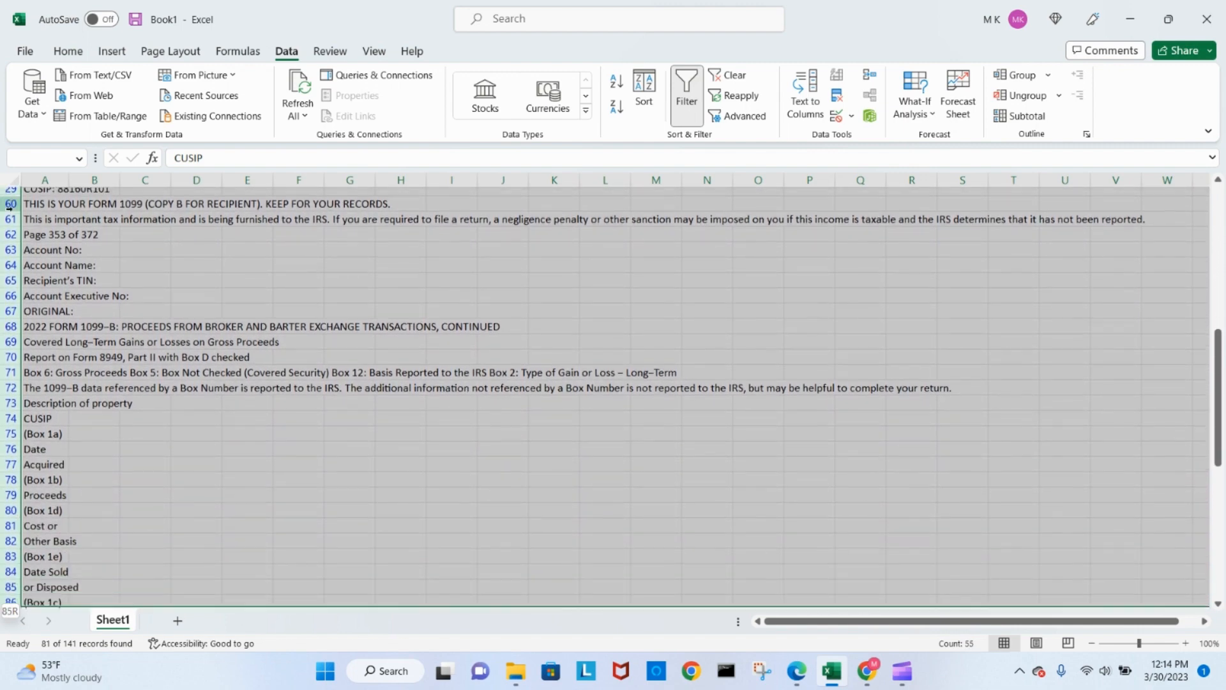
{"action": "scroll", "coordinate": [9, 211], "scroll_direction": "down", "scroll_amount": 5}
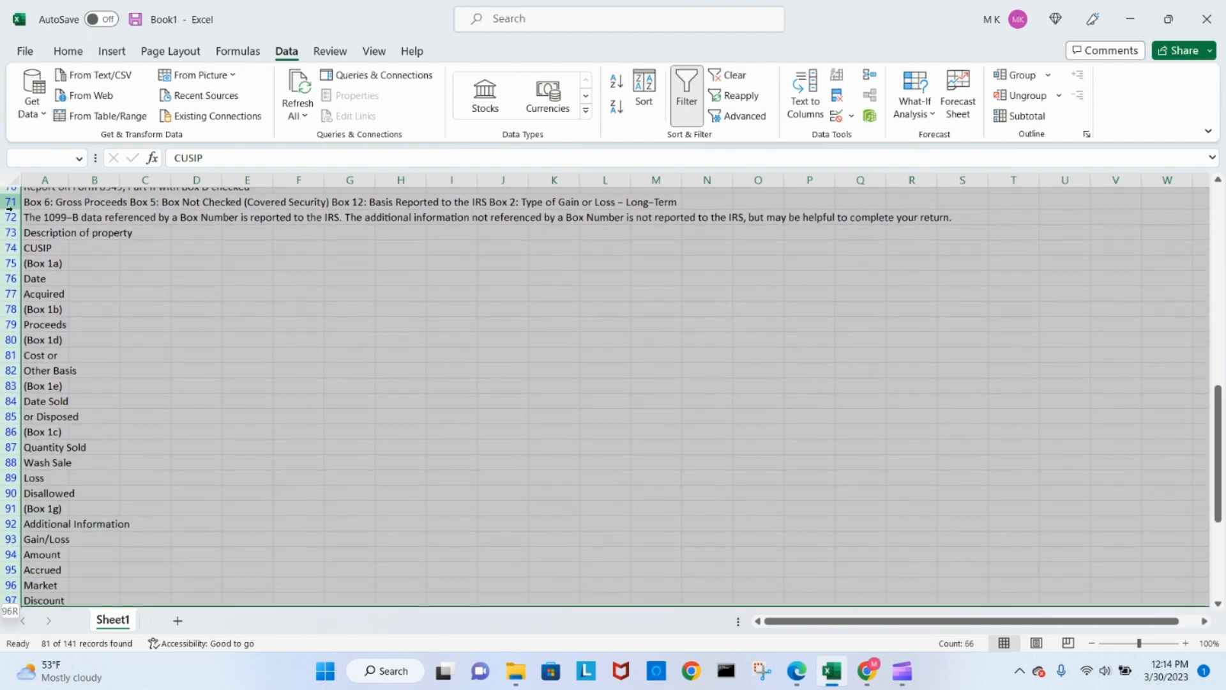
{"action": "scroll", "coordinate": [9, 211], "scroll_direction": "down", "scroll_amount": 2}
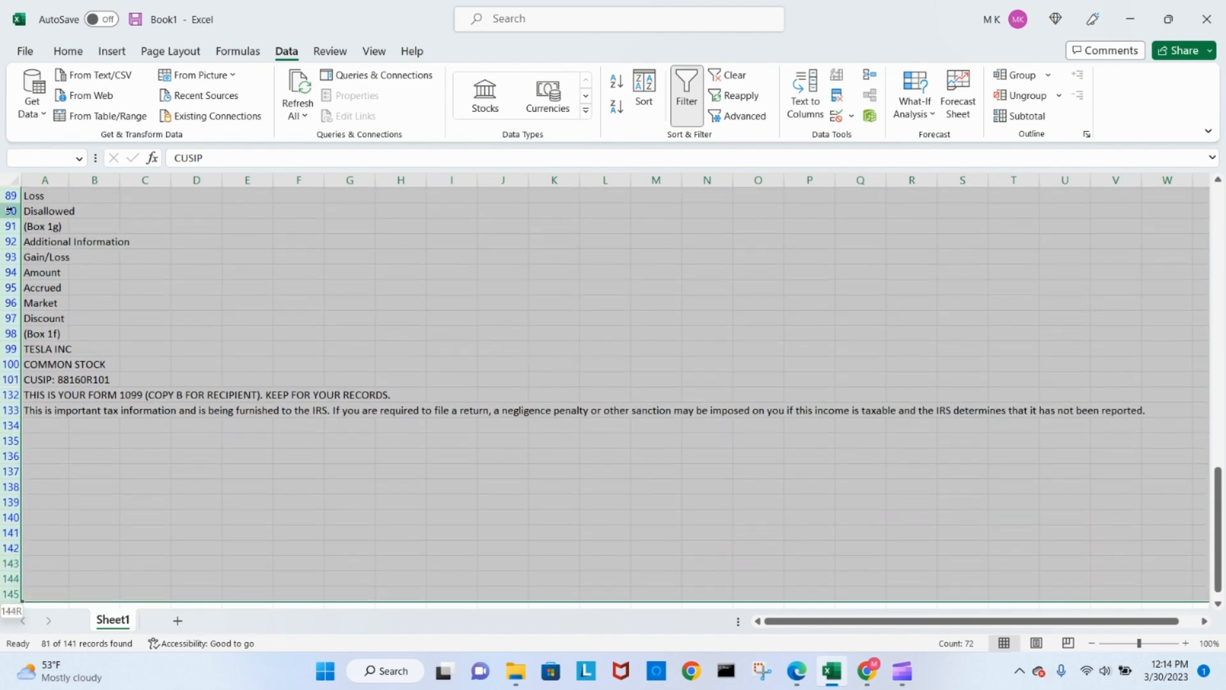
{"action": "left_click_drag", "start_coordinate": [9, 594], "coordinate": [9, 563]}
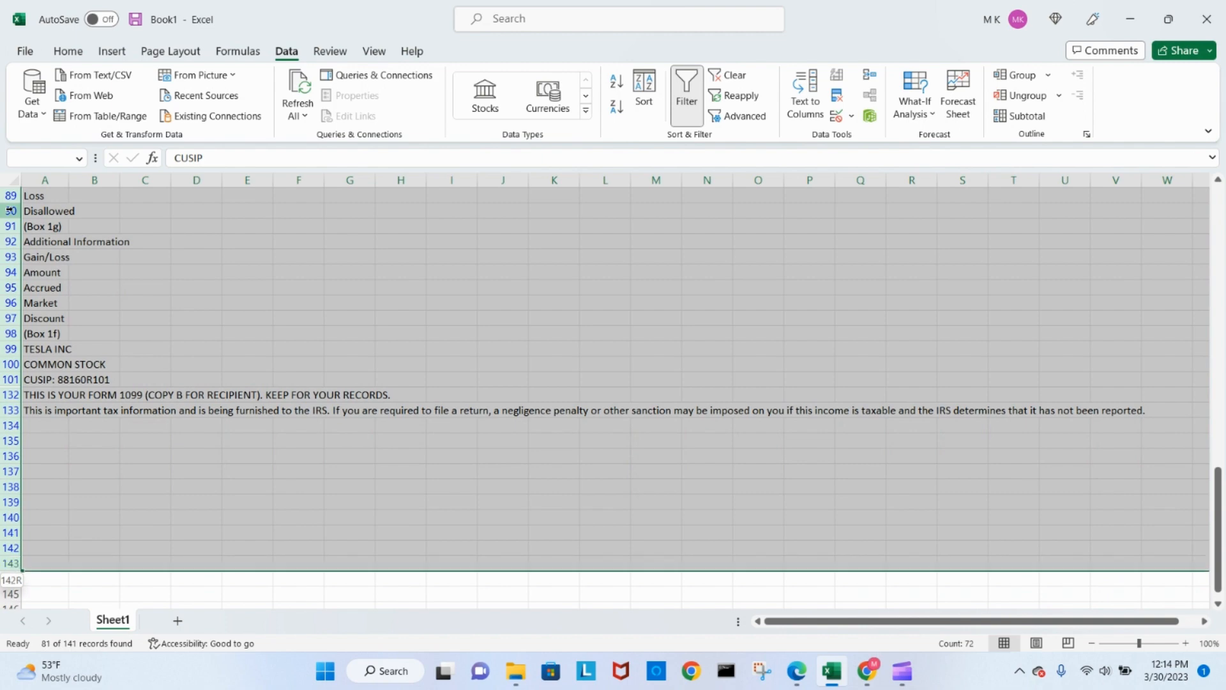
{"action": "left_click_drag", "start_coordinate": [9, 580], "coordinate": [9, 564]}
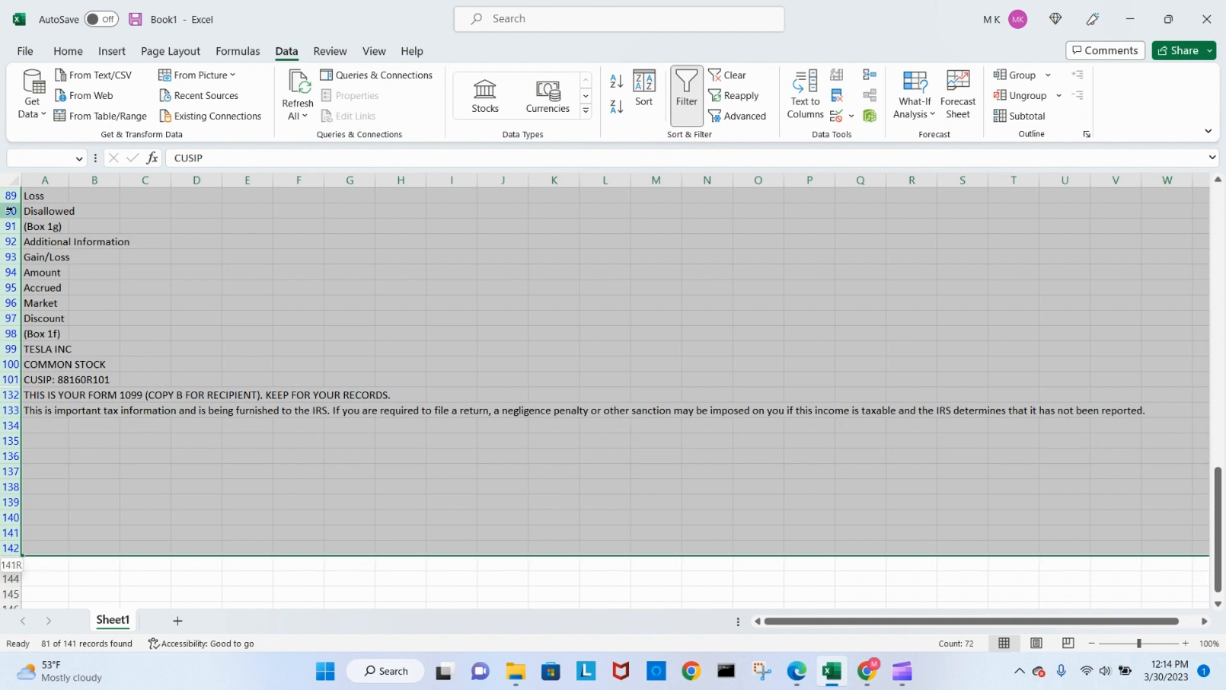
{"action": "right_click", "coordinate": [8, 242]}
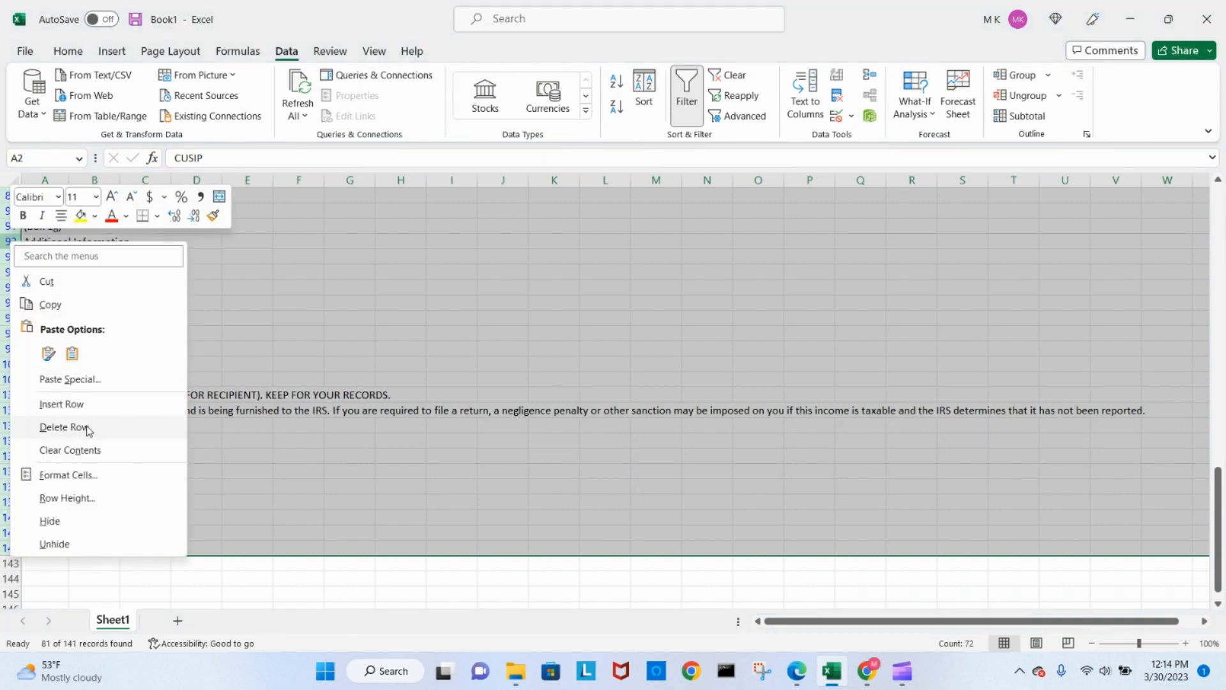
{"action": "left_click", "coordinate": [64, 427]}
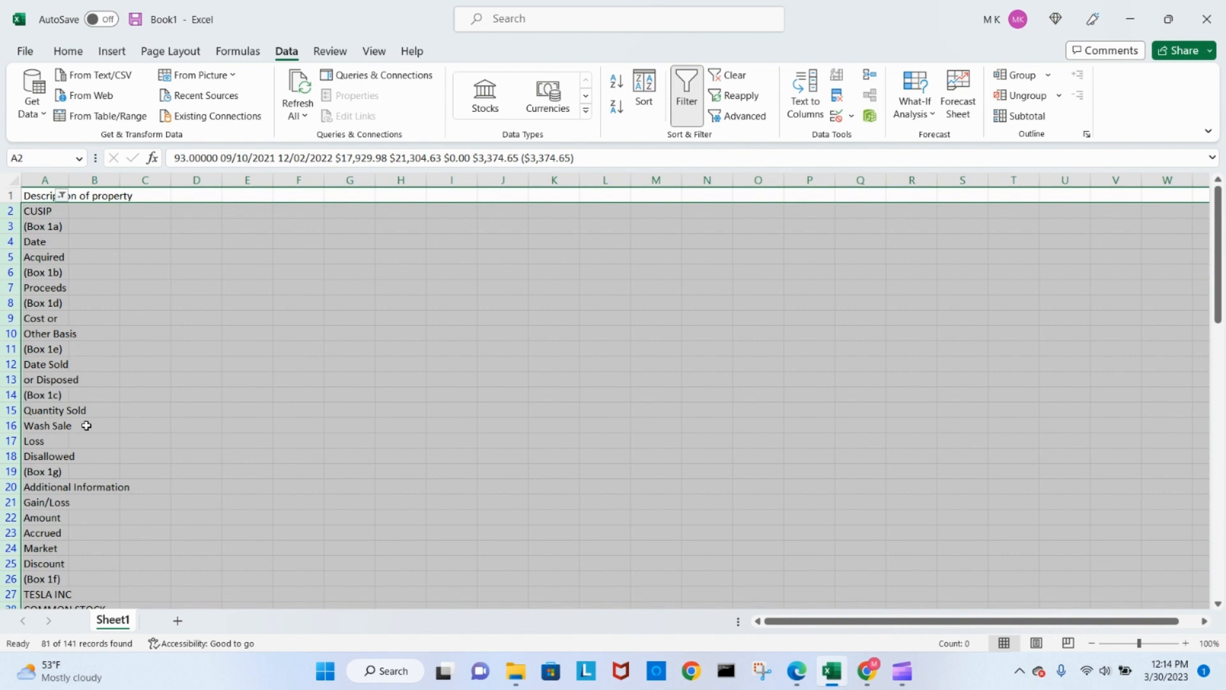
{"action": "right_click", "coordinate": [20, 318]}
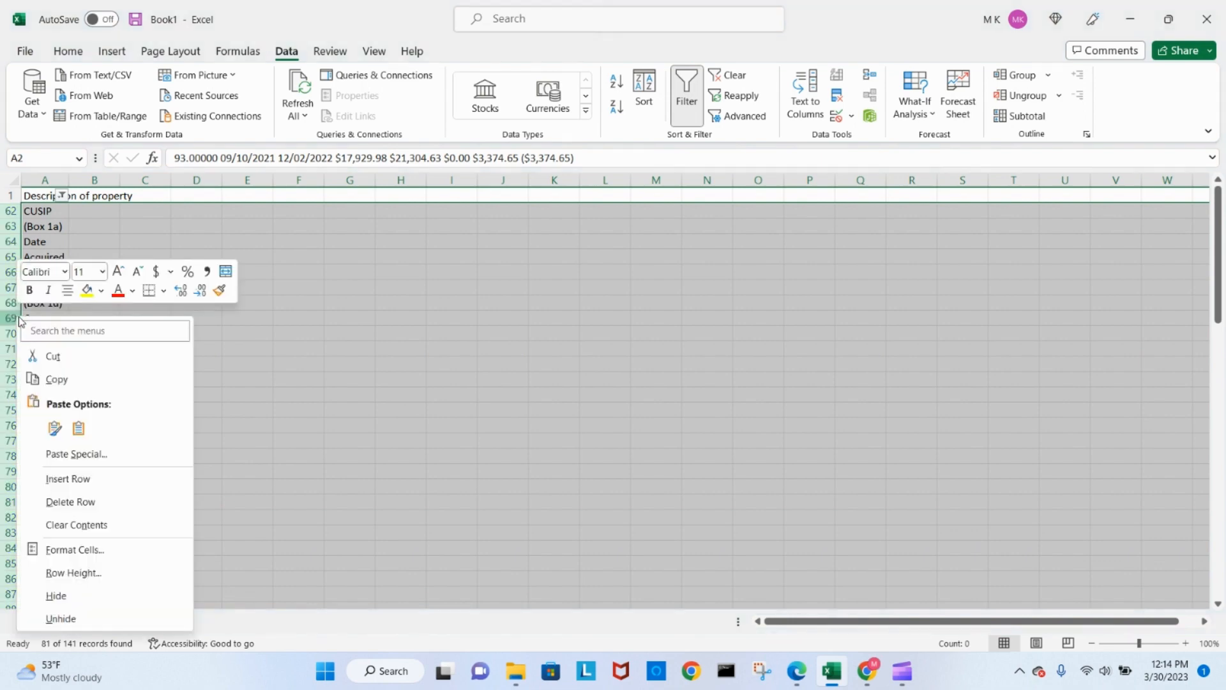
{"action": "left_click", "coordinate": [65, 501]}
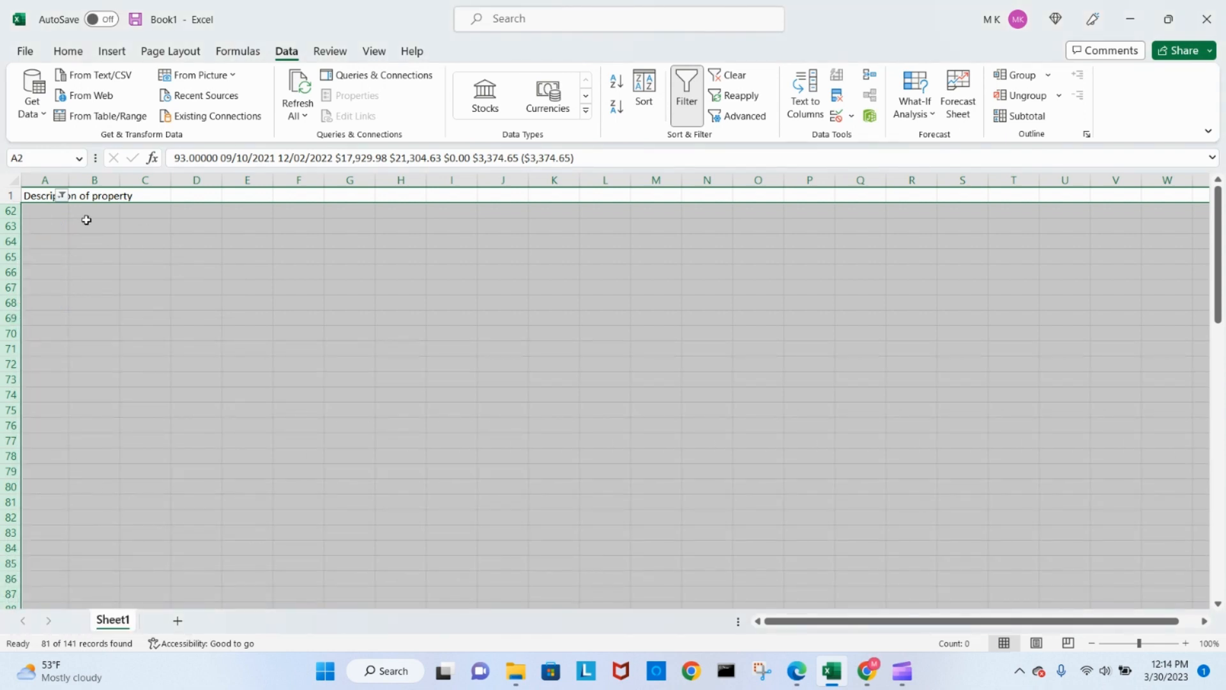
- Turn off the filter and delete the remaining "Description of property" row at the top of the sheet
{"action": "left_click", "coordinate": [686, 92]}
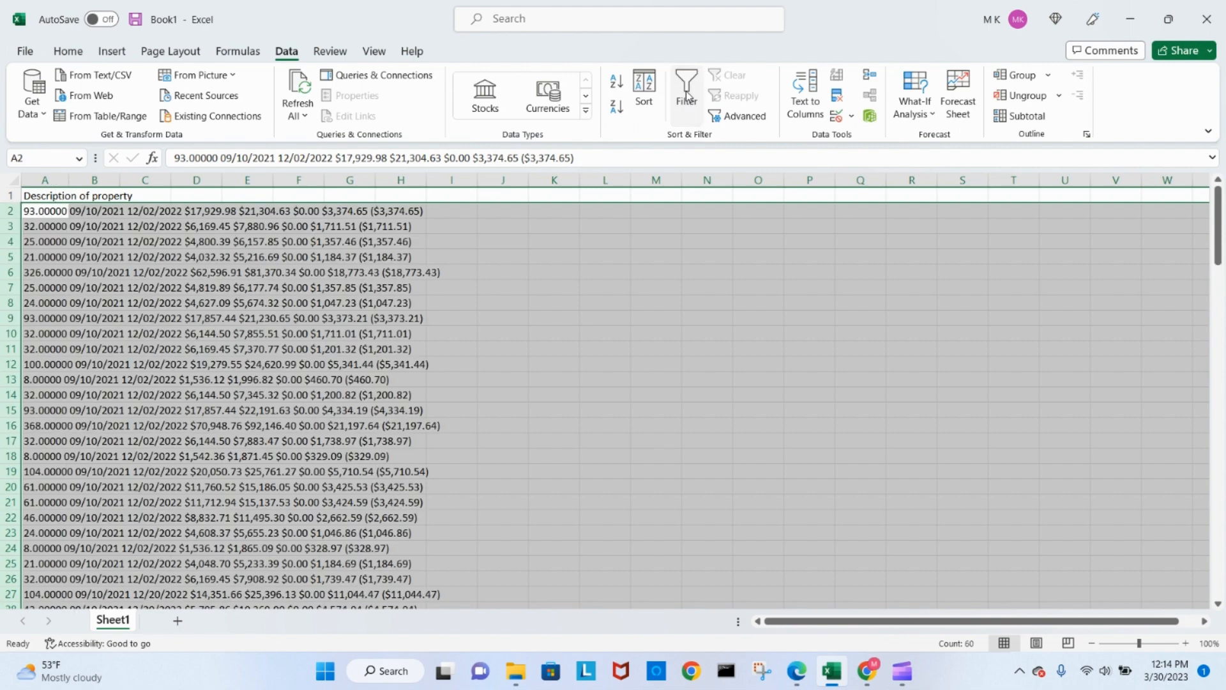
{"action": "left_click", "coordinate": [10, 195]}
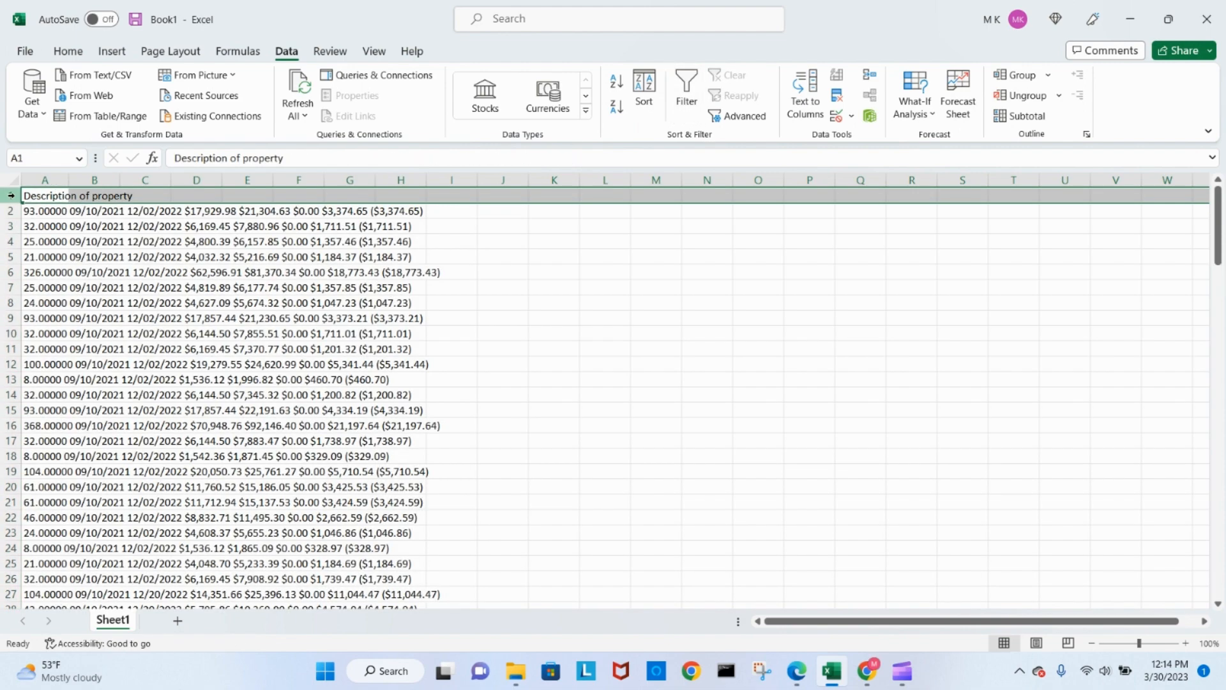
{"action": "right_click", "coordinate": [11, 196]}
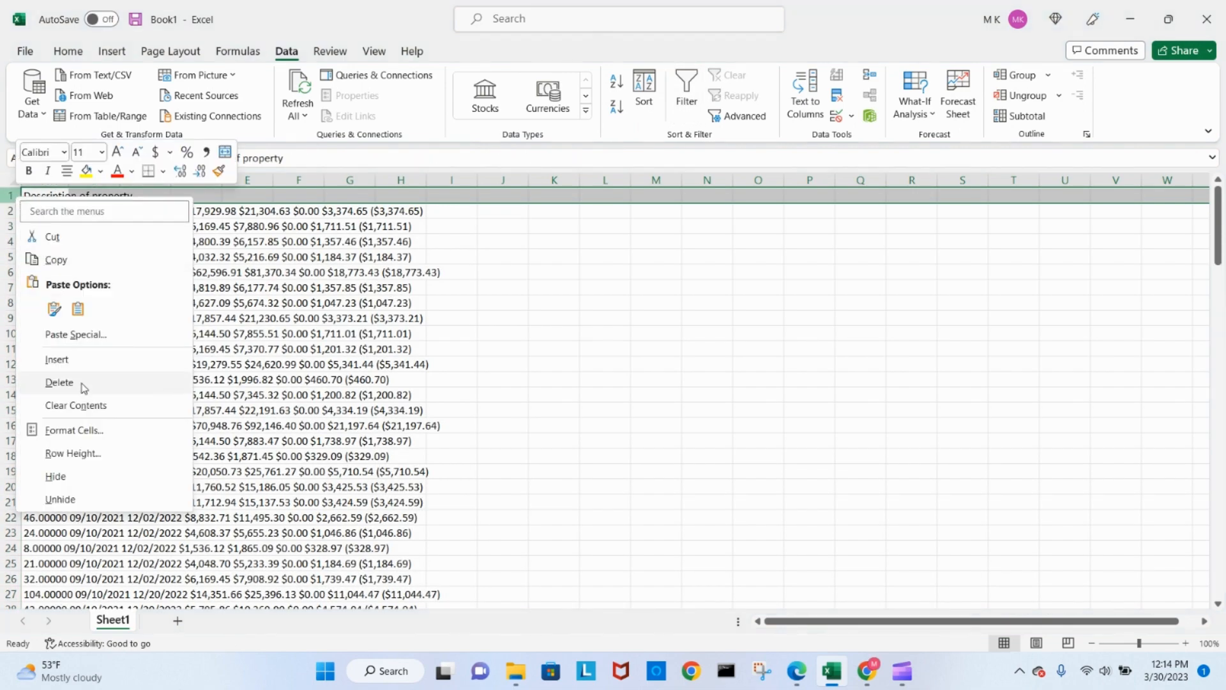
{"action": "left_click", "coordinate": [60, 383]}
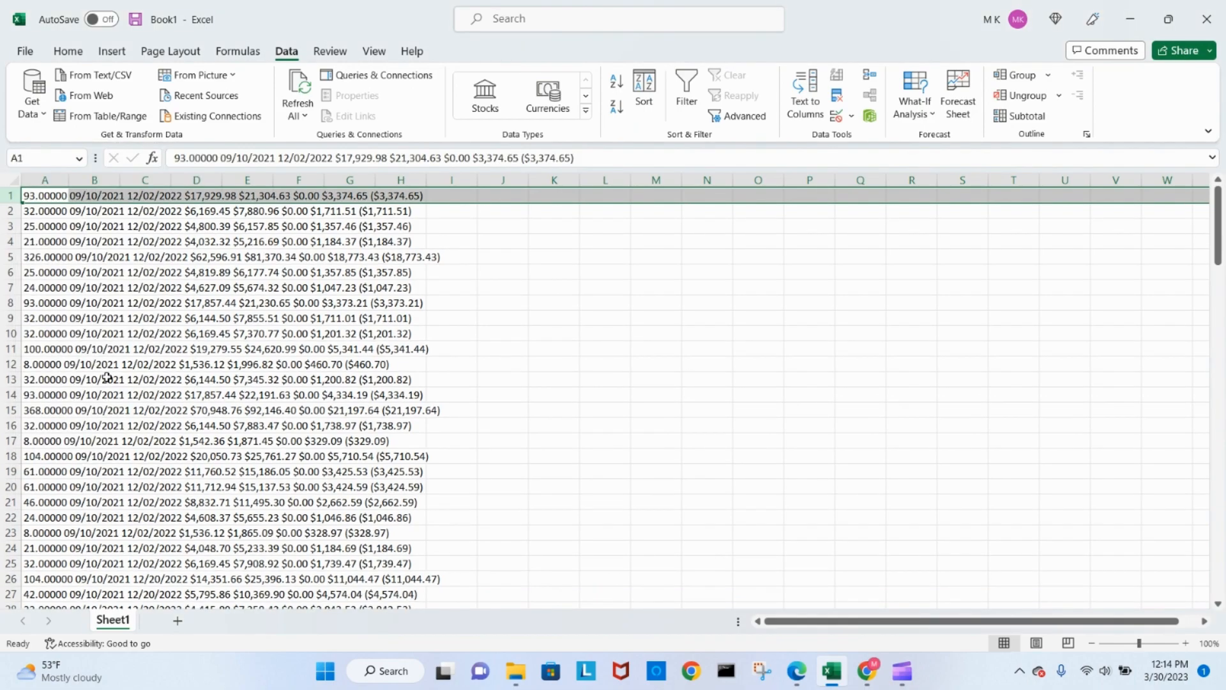
- Look over the remaining transaction rows and AutoFit column A's width to its contents
{"action": "left_click_drag", "start_coordinate": [1220, 249], "coordinate": [1079, 254]}
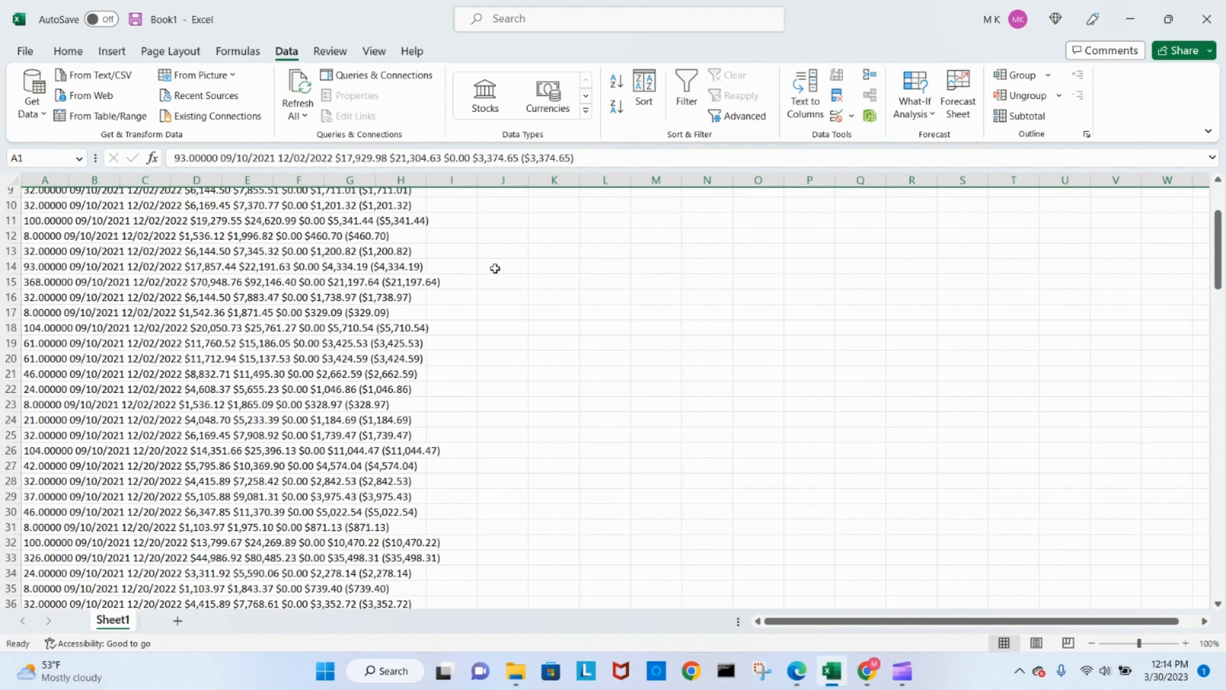
{"action": "left_click_drag", "start_coordinate": [1219, 236], "coordinate": [1219, 211]}
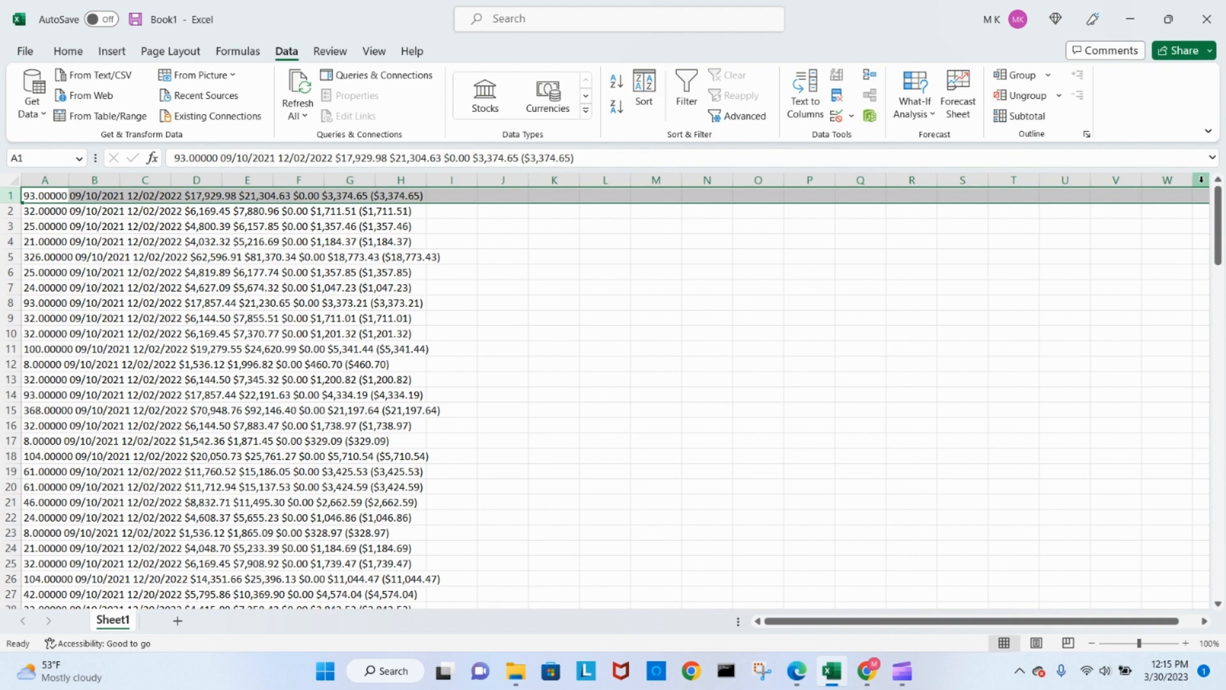
{"action": "double_click", "coordinate": [69, 180]}
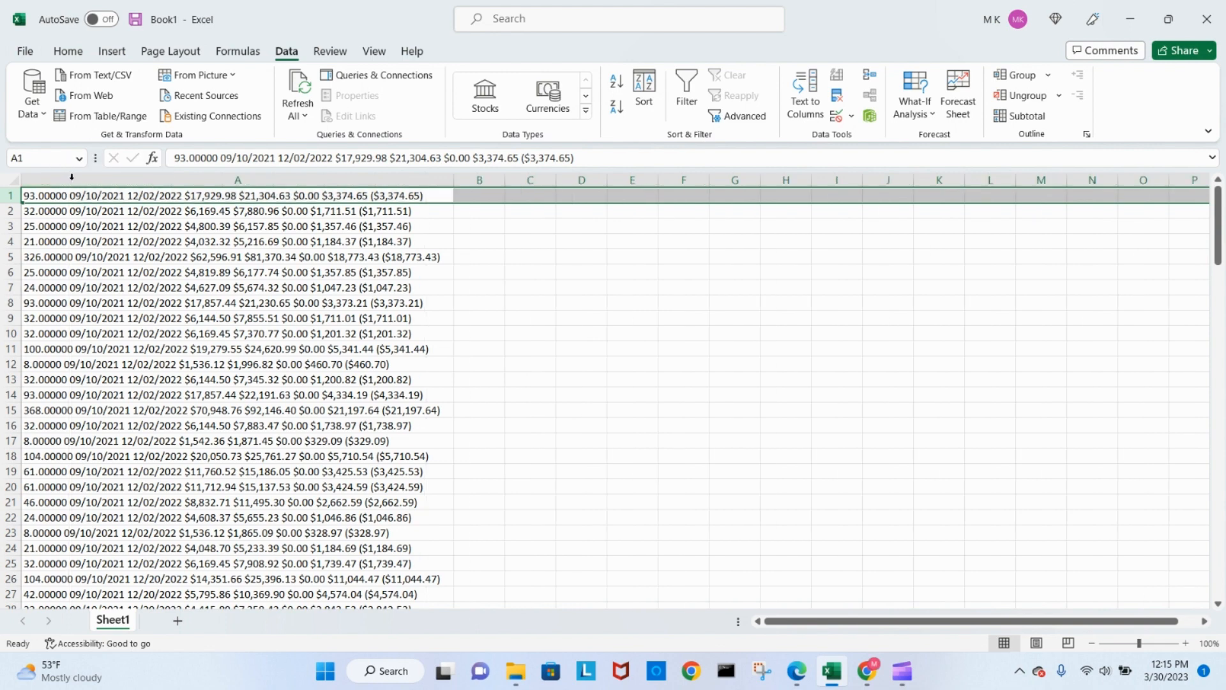
- Split column A into separate columns with Text to Columns, using the Delimited type and Space as an added delimiter
{"action": "left_click", "coordinate": [382, 177]}
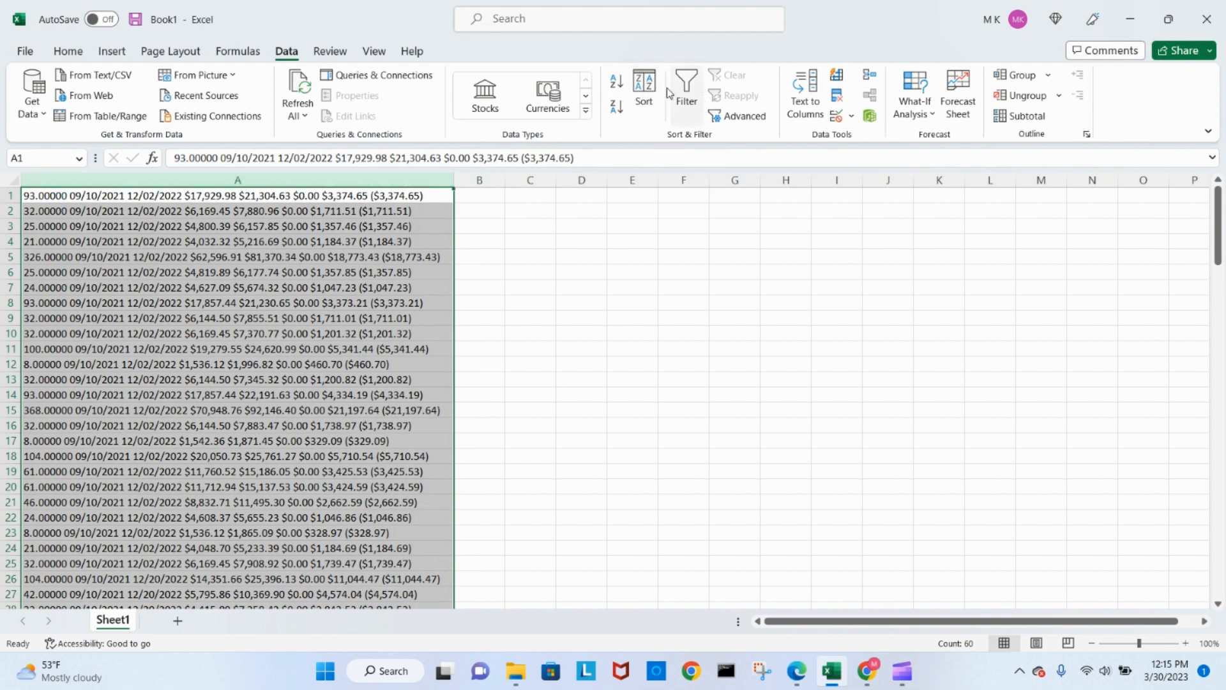
{"action": "left_click", "coordinate": [805, 96]}
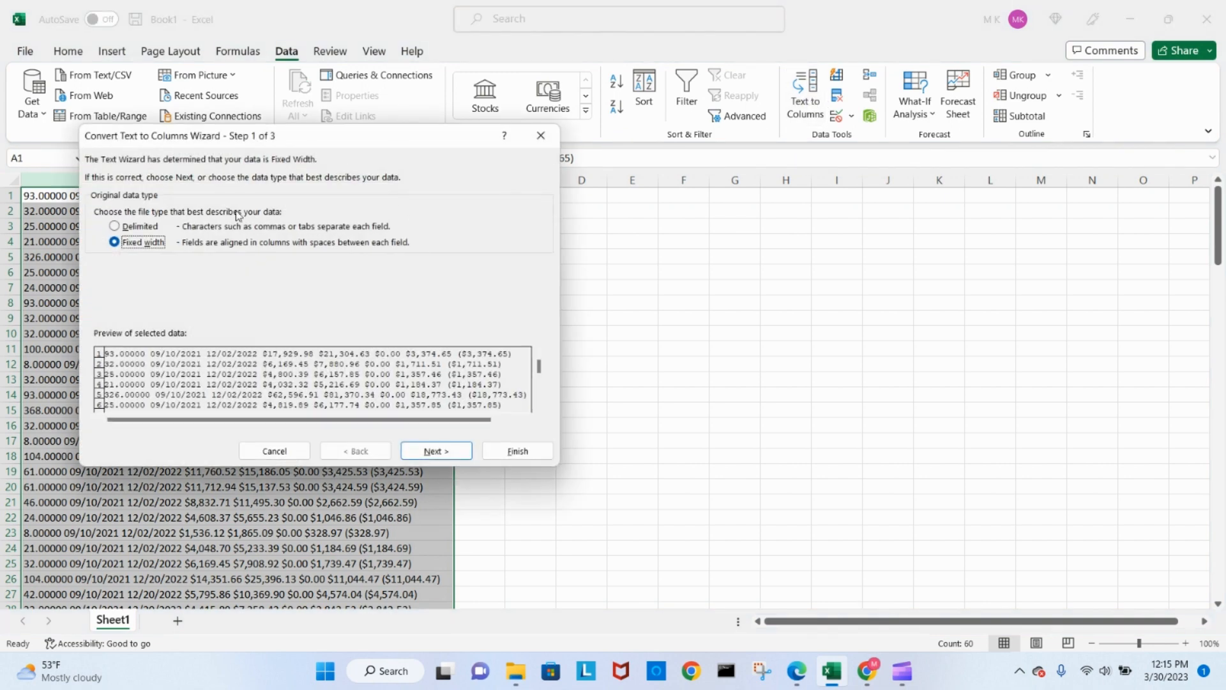
{"action": "left_click", "coordinate": [115, 227]}
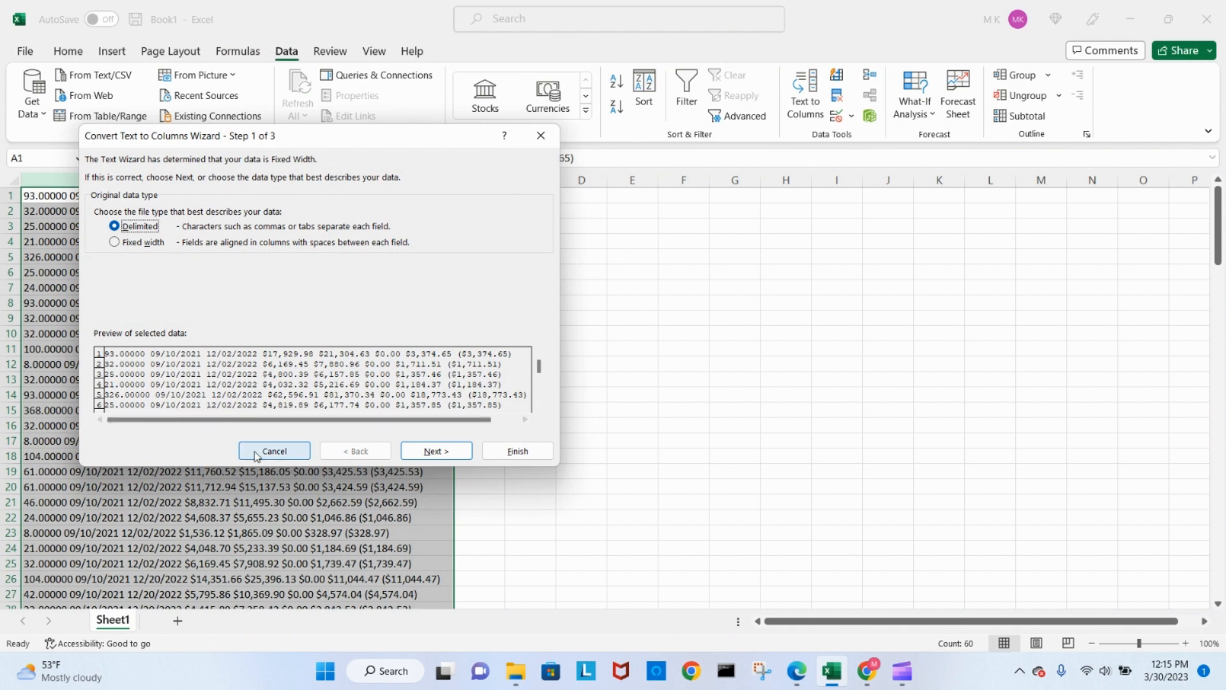
{"action": "left_click", "coordinate": [440, 452]}
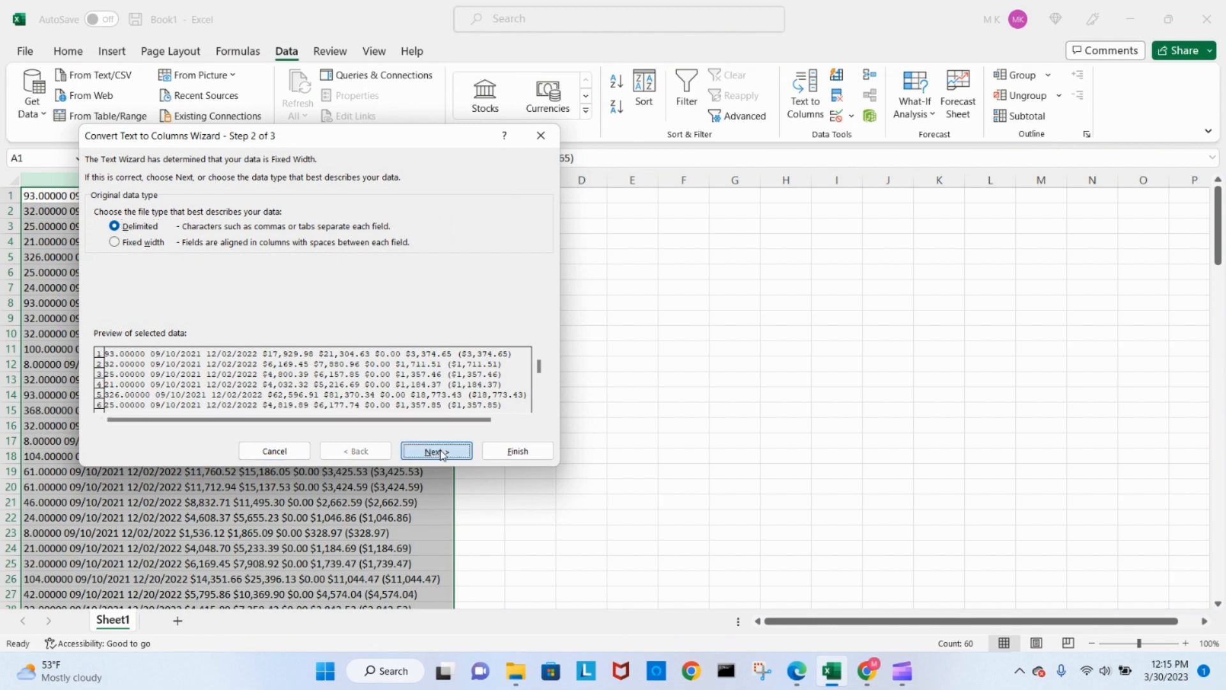
{"action": "left_click", "coordinate": [100, 246]}
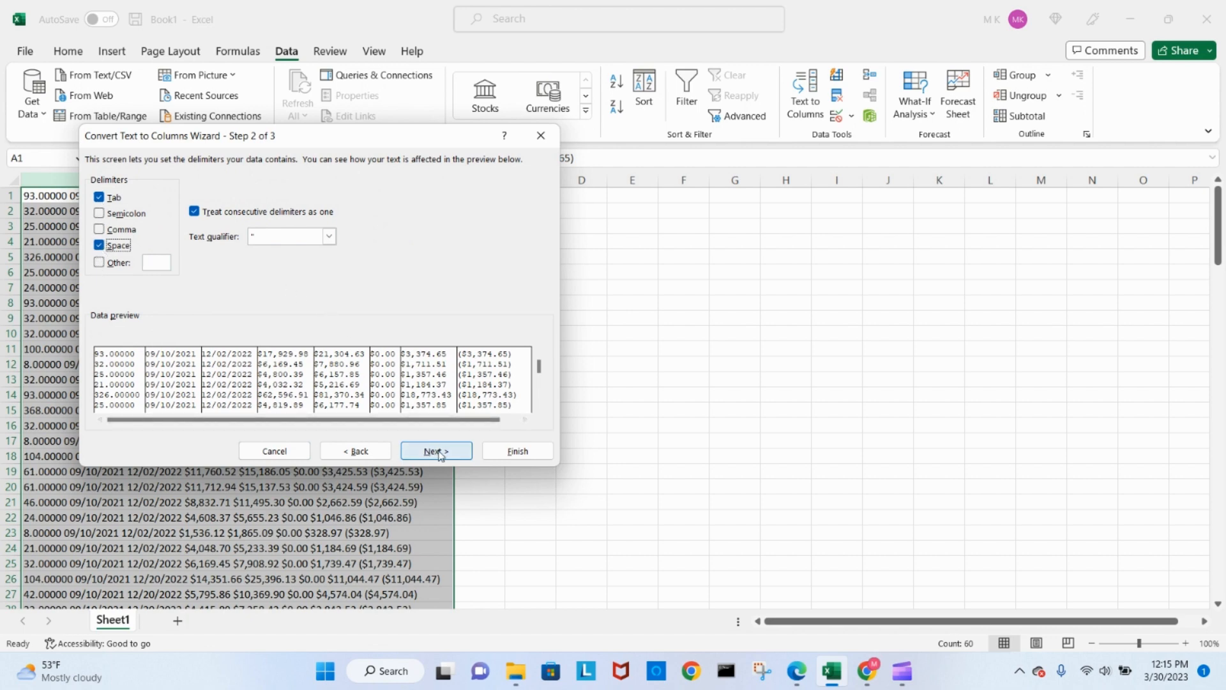
{"action": "left_click", "coordinate": [517, 451]}
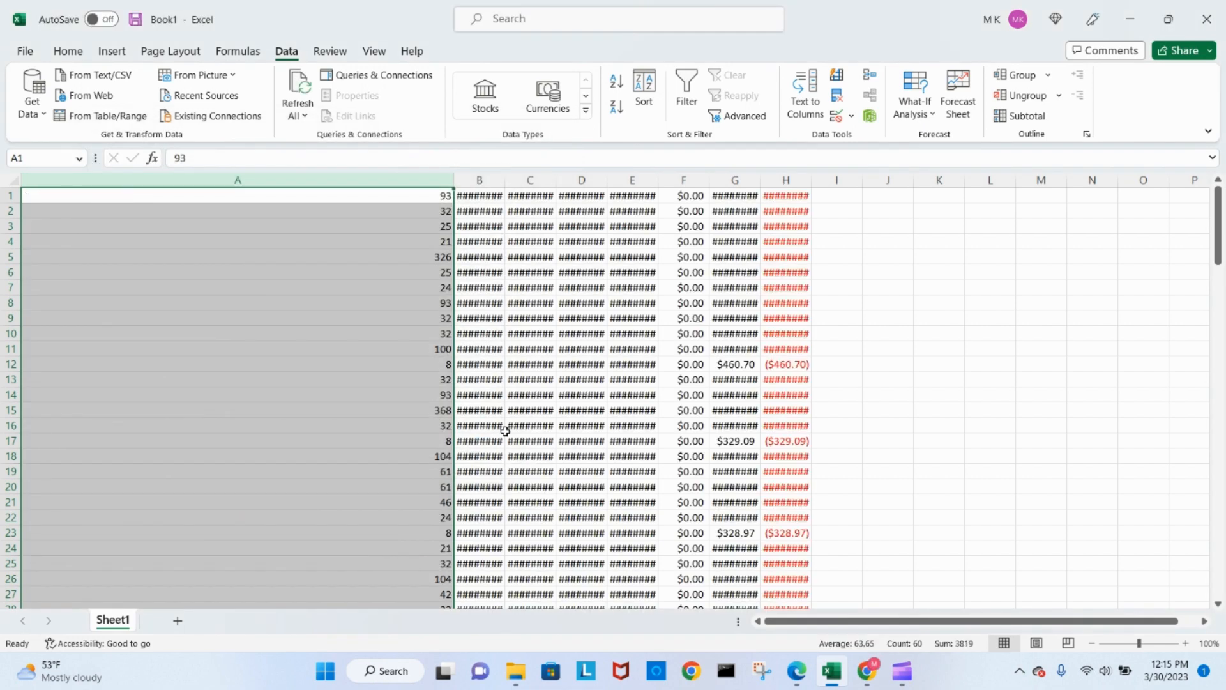
- AutoFit the width of all columns in the sheet so the split dates and amounts fit
{"action": "left_click", "coordinate": [15, 180]}
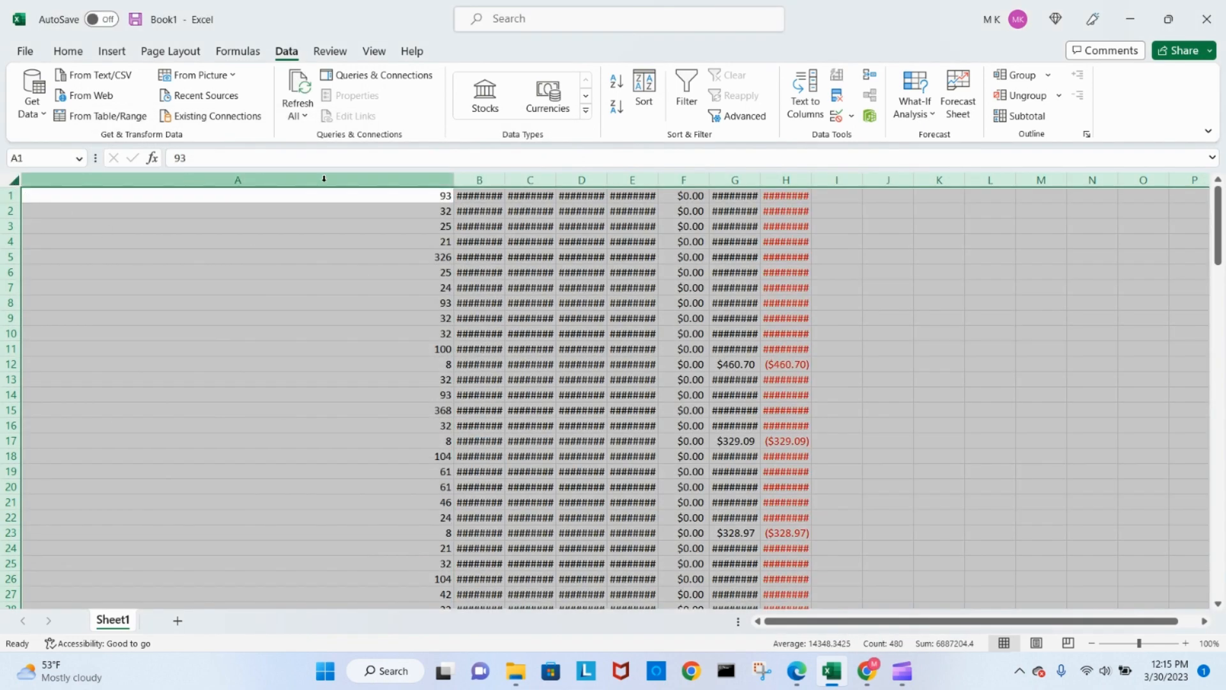
{"action": "double_click", "coordinate": [453, 179]}
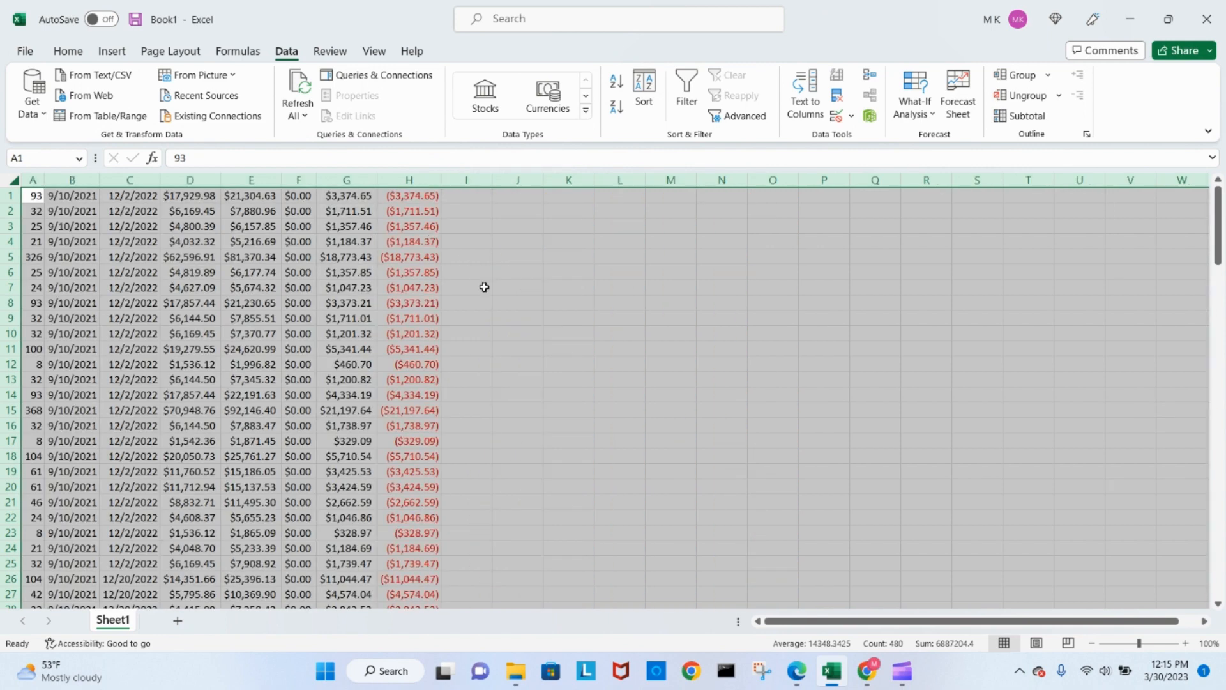
{"action": "left_click", "coordinate": [502, 314]}
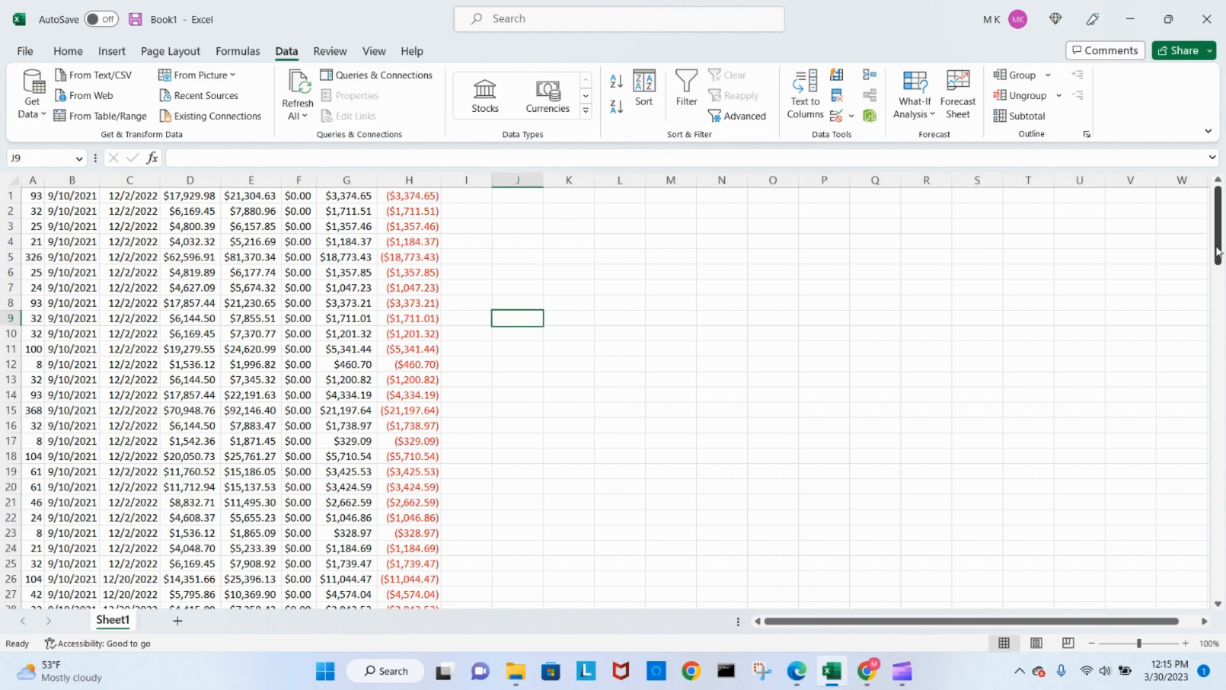
{"action": "left_click_drag", "start_coordinate": [1217, 251], "coordinate": [1207, 211]}
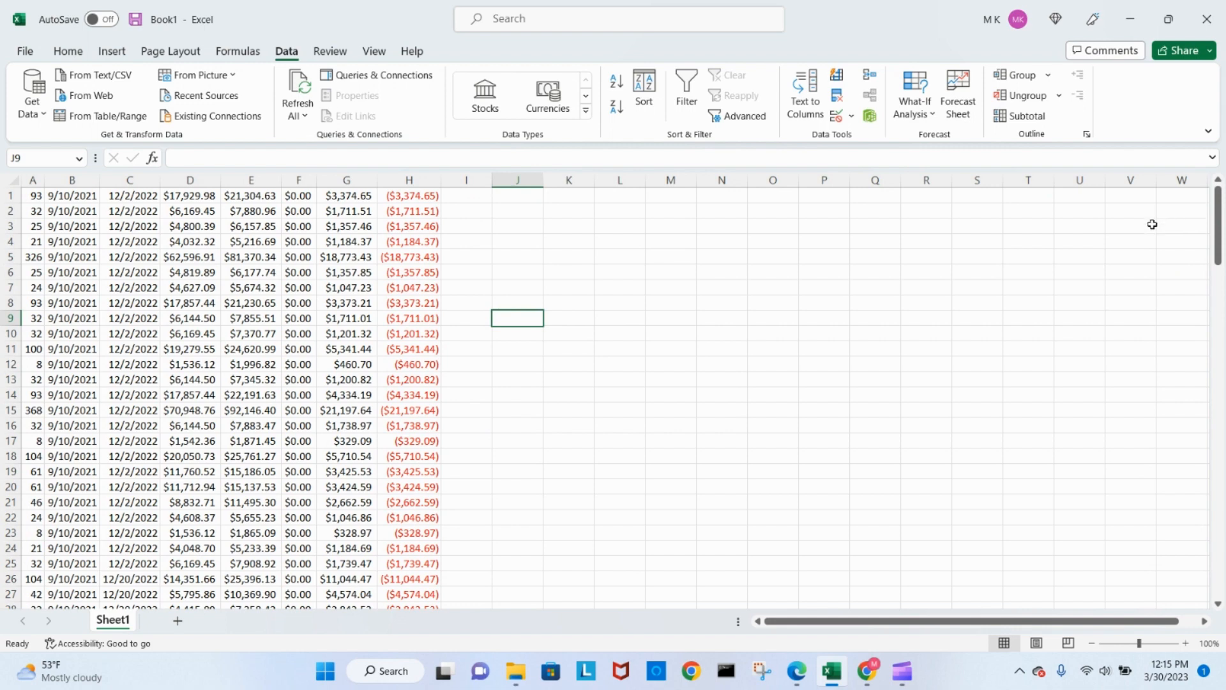
- Insert a blank row above the first transaction in row 1
{"action": "left_click", "coordinate": [9, 195]}
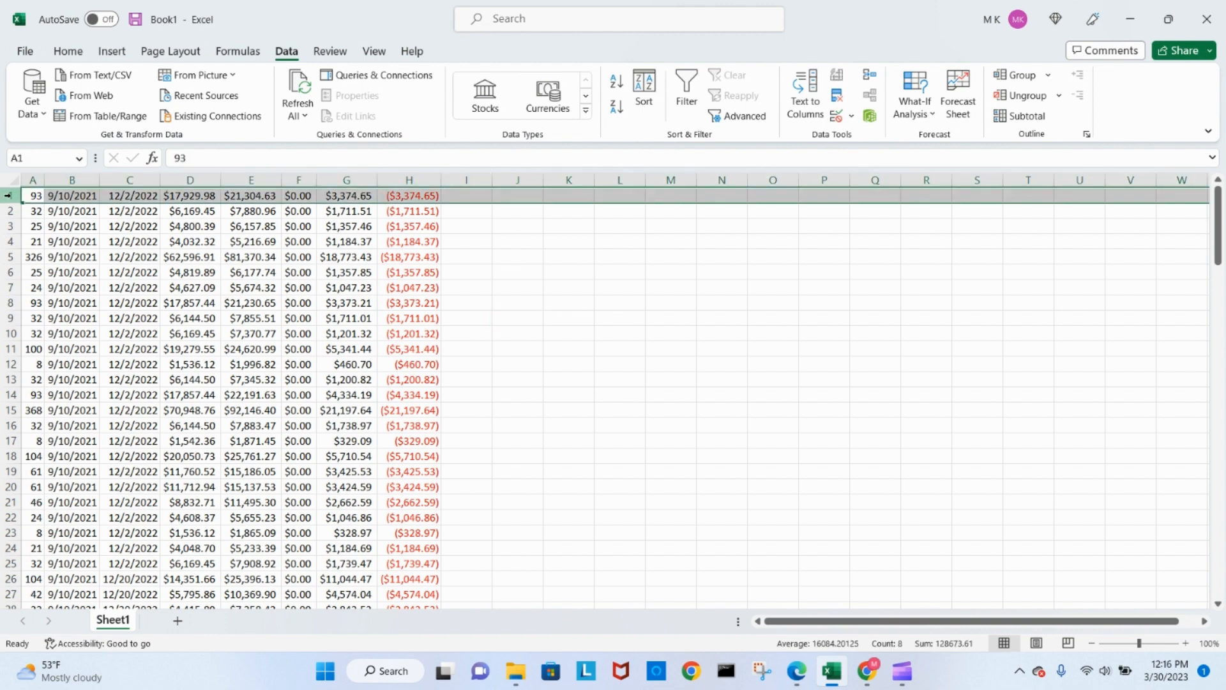
{"action": "right_click", "coordinate": [10, 201]}
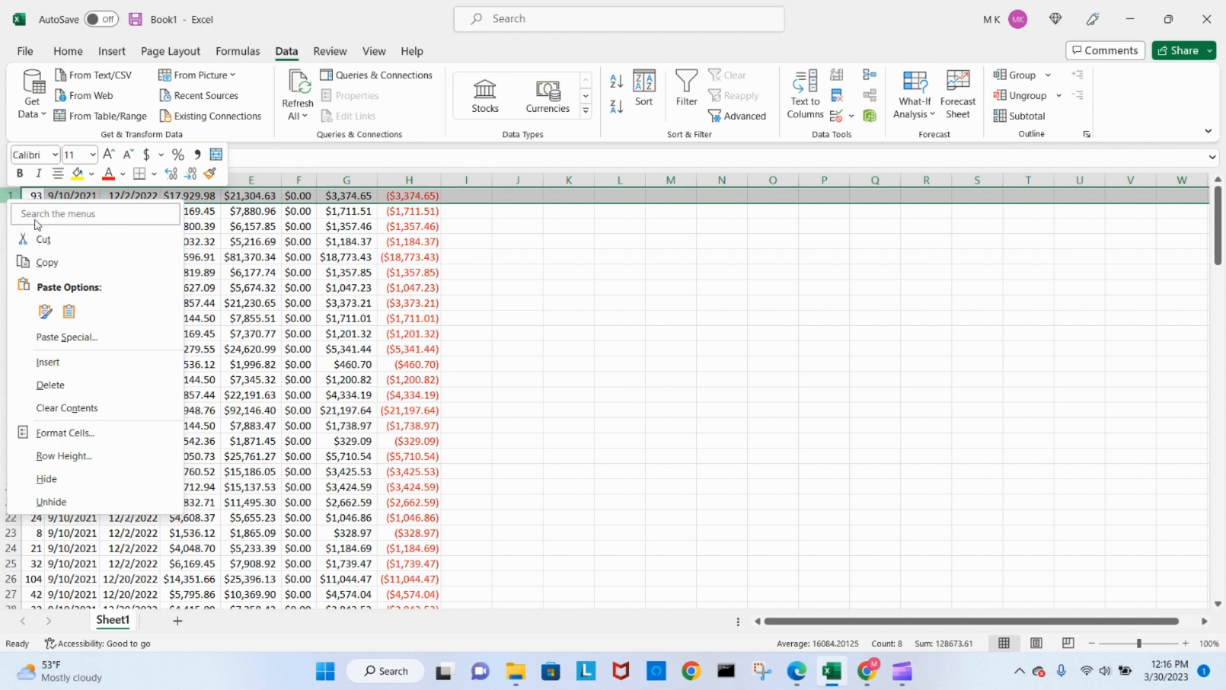
{"action": "left_click", "coordinate": [47, 362]}
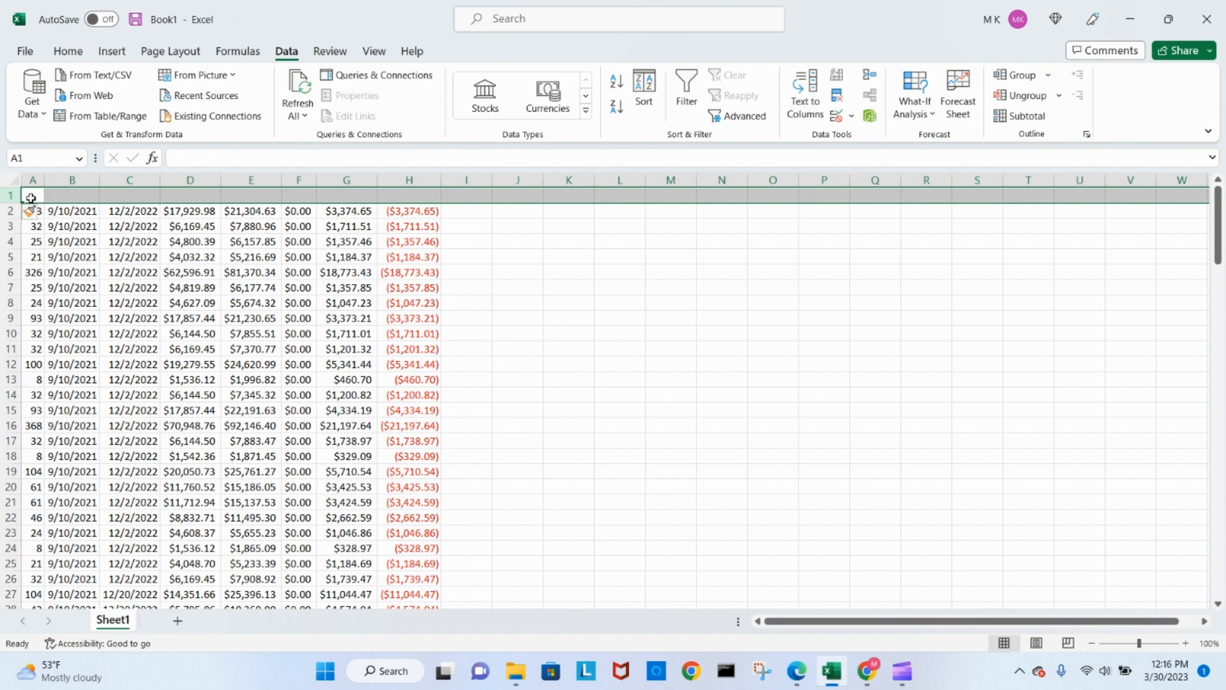
{"action": "left_click", "coordinate": [485, 225]}
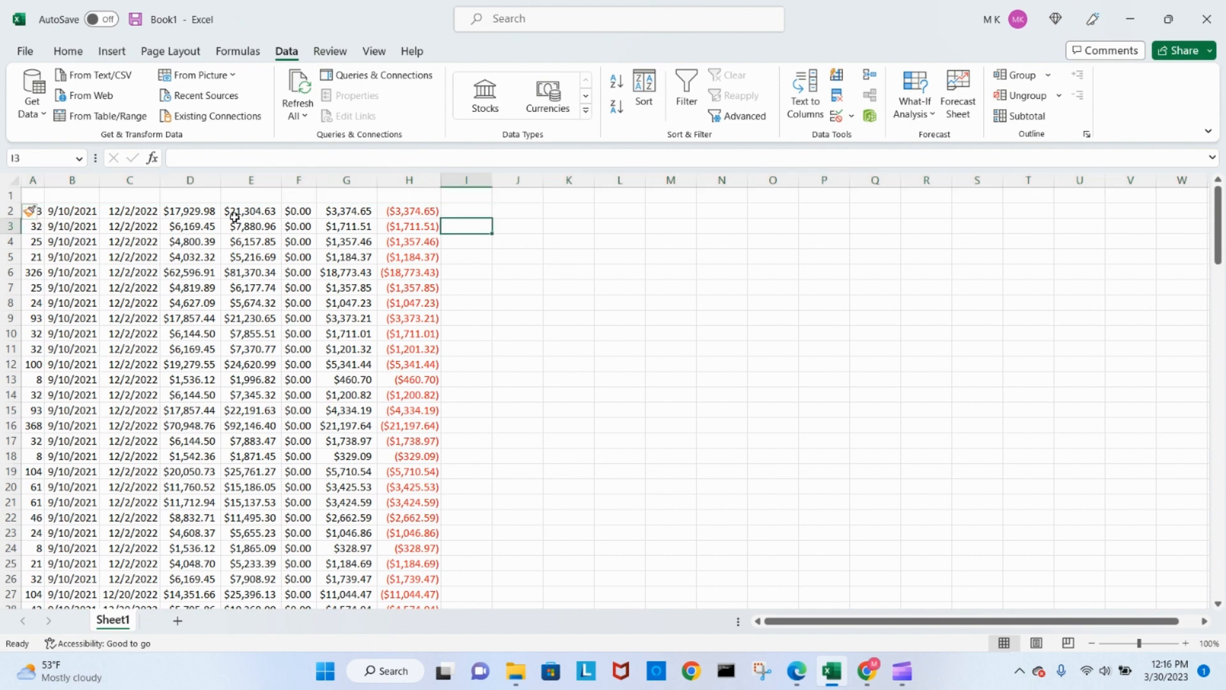
- Fill the header row from A1 with Qty, Date Bought, Date Sold, Proceeds, Cost, Box and Disallowed Loss
{"action": "left_click", "coordinate": [44, 182]}
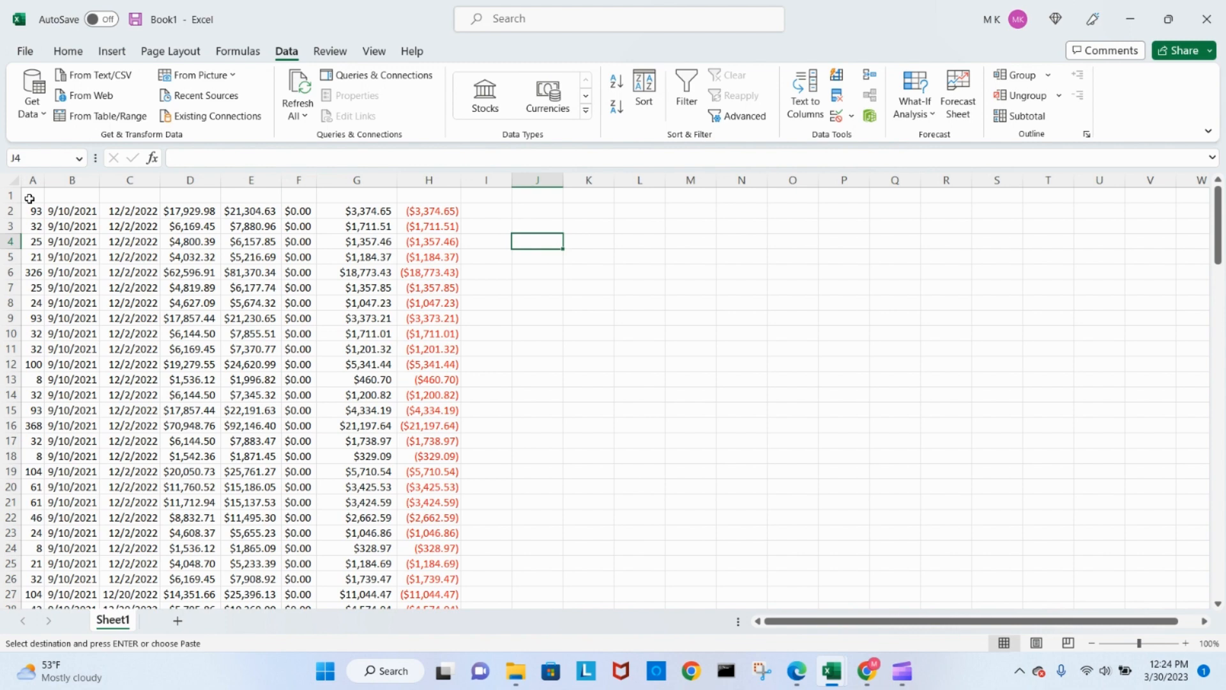
{"action": "left_click", "coordinate": [29, 199]}
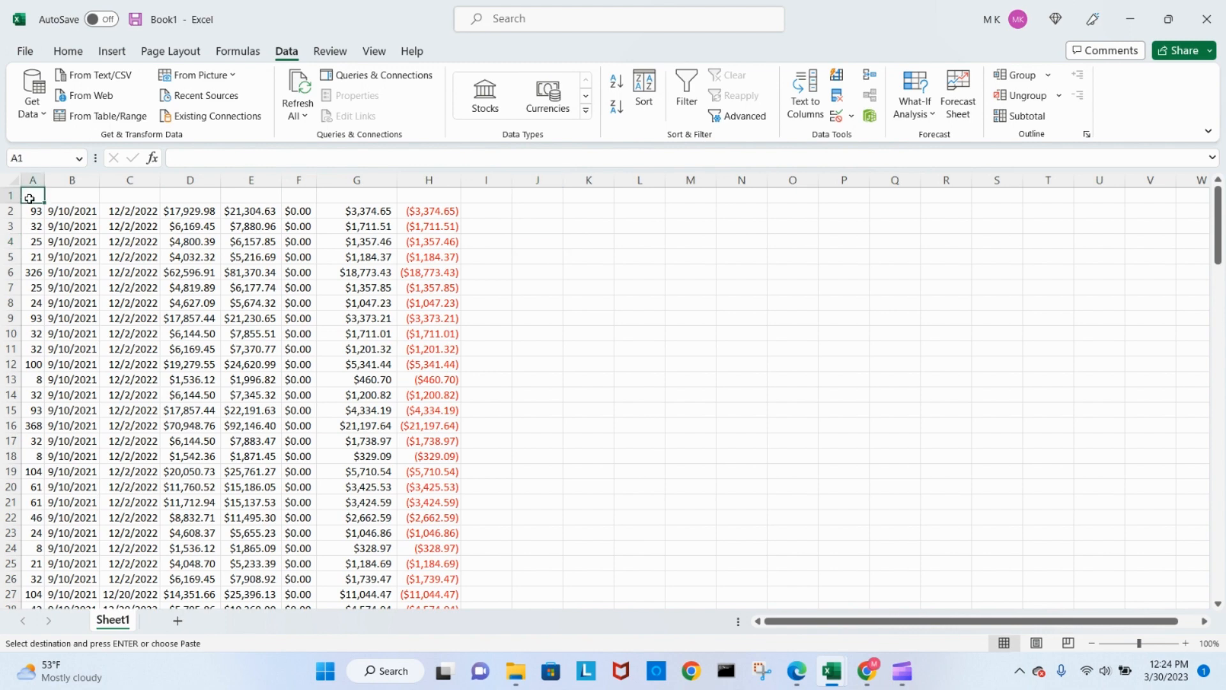
{"action": "type", "text": "Qty\tDate Bought\tDate Sold\tProceeds\tCost\tBox\tDisallowed Loss"}
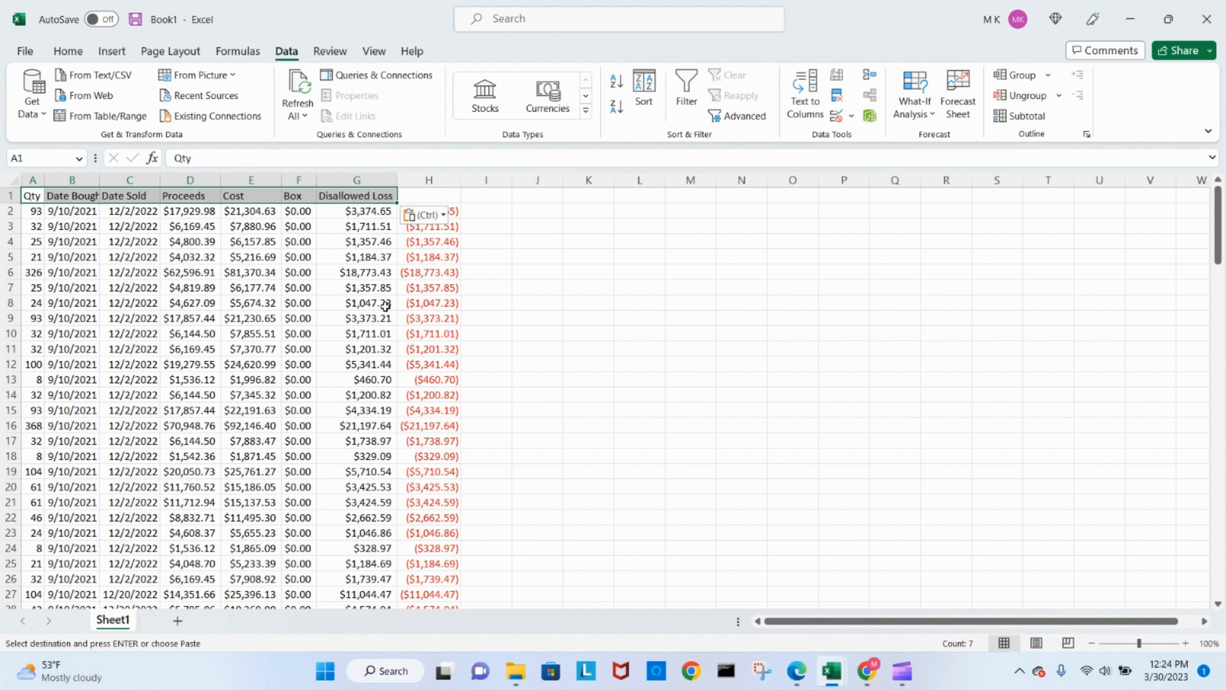
{"action": "left_click", "coordinate": [417, 197]}
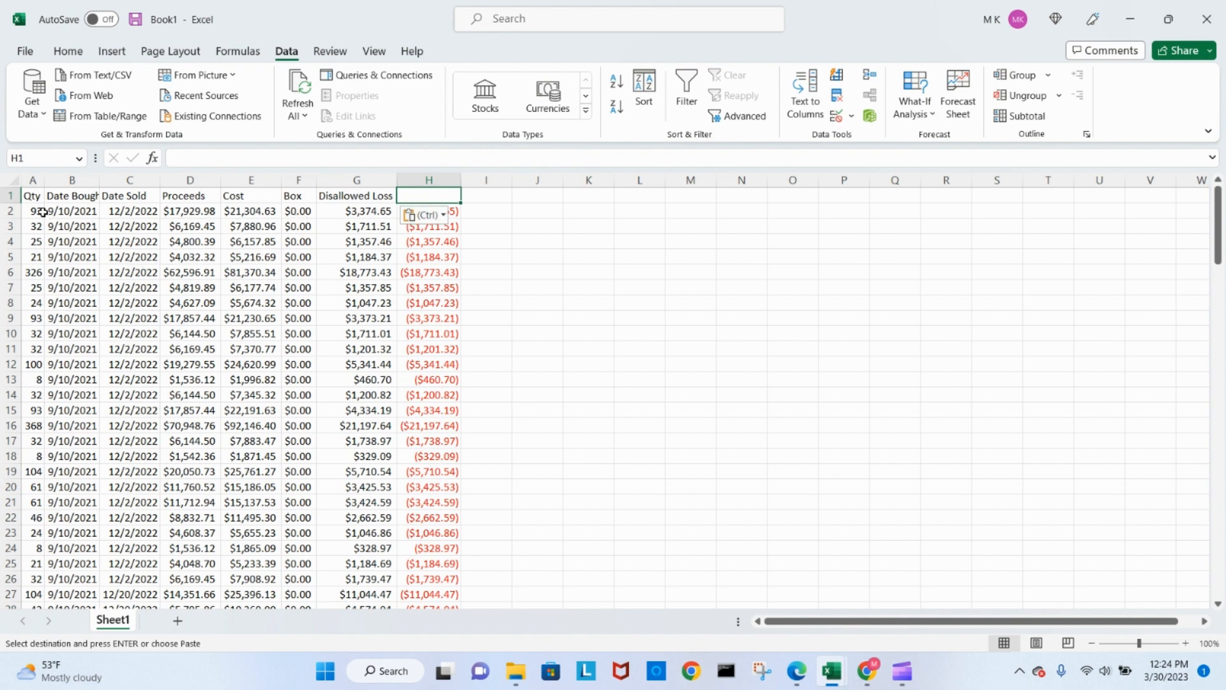
- Insert a new column before the Qty column and give it the header Description
{"action": "left_click", "coordinate": [33, 181]}
{"action": "right_click", "coordinate": [34, 180]}
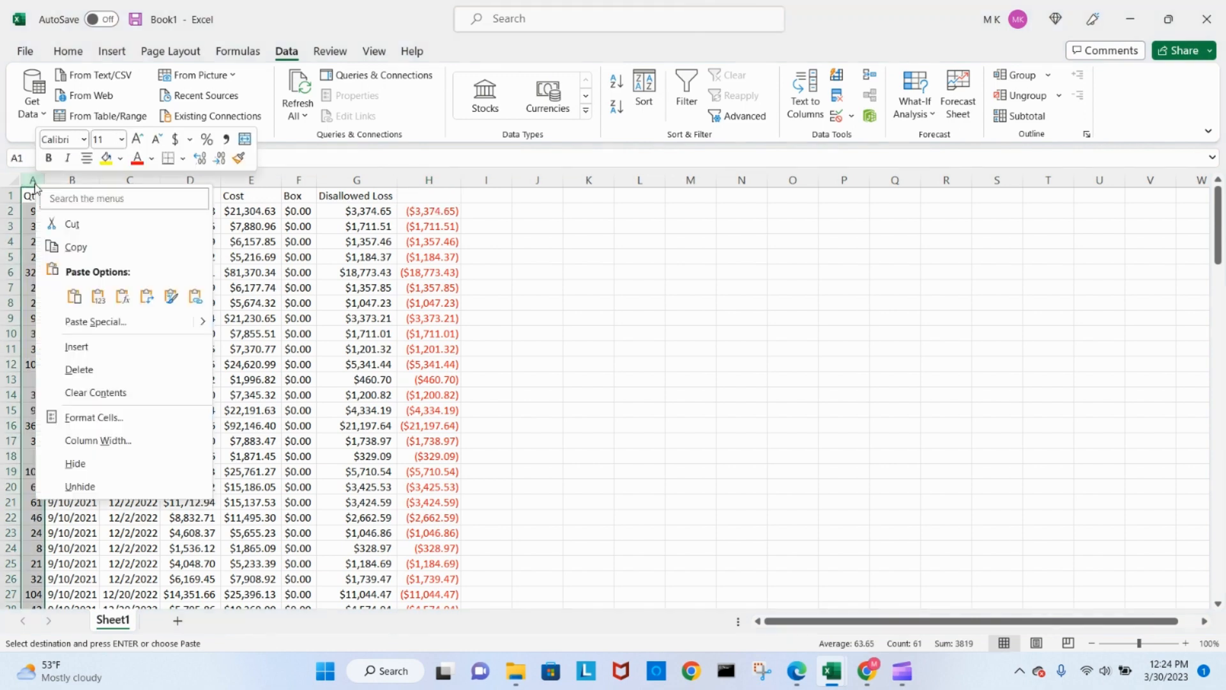
{"action": "left_click", "coordinate": [76, 347]}
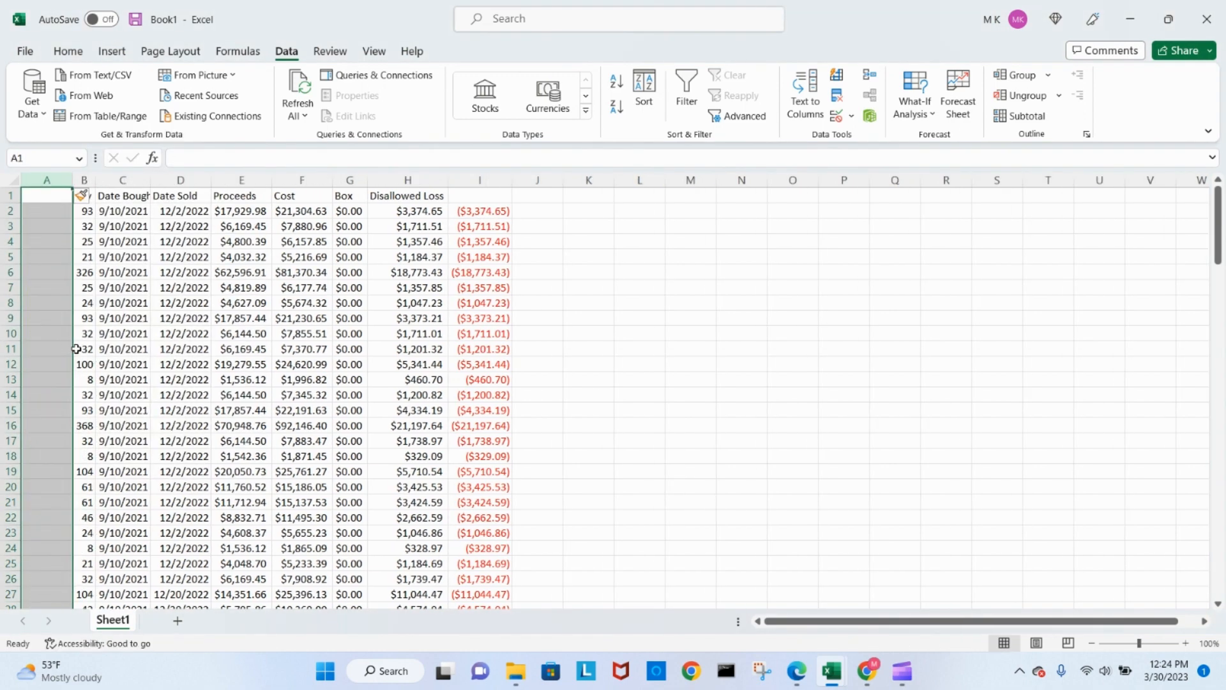
{"action": "left_click", "coordinate": [49, 198]}
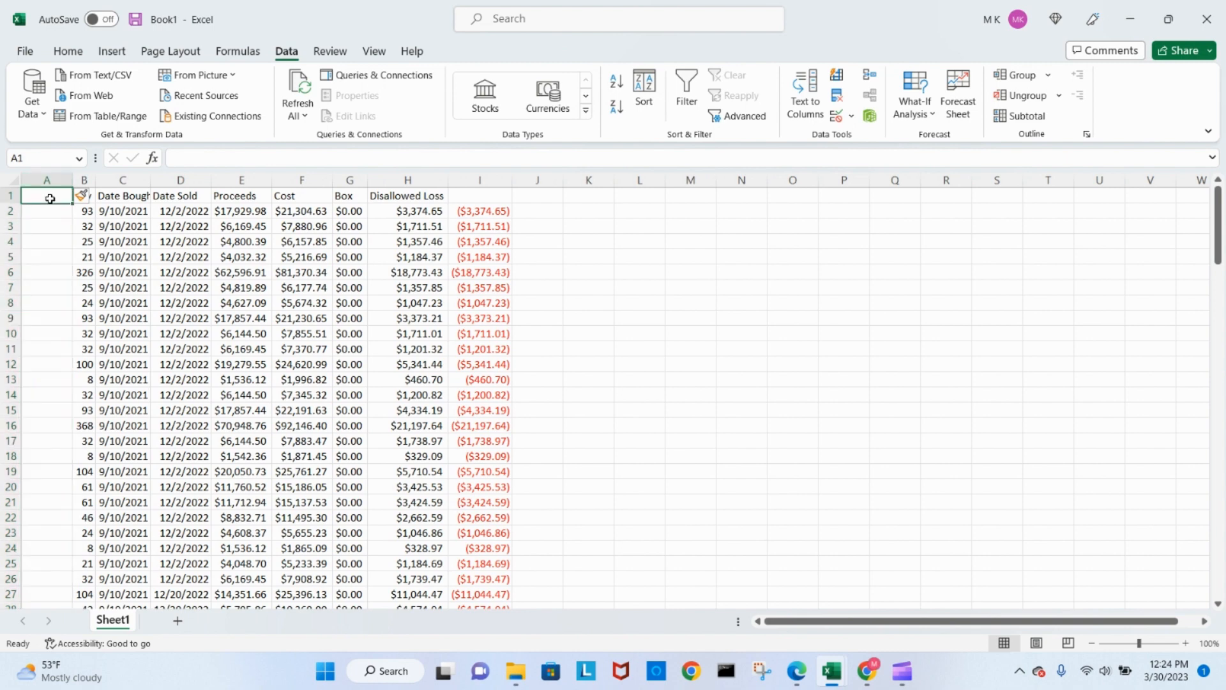
{"action": "type", "text": "Desc"}
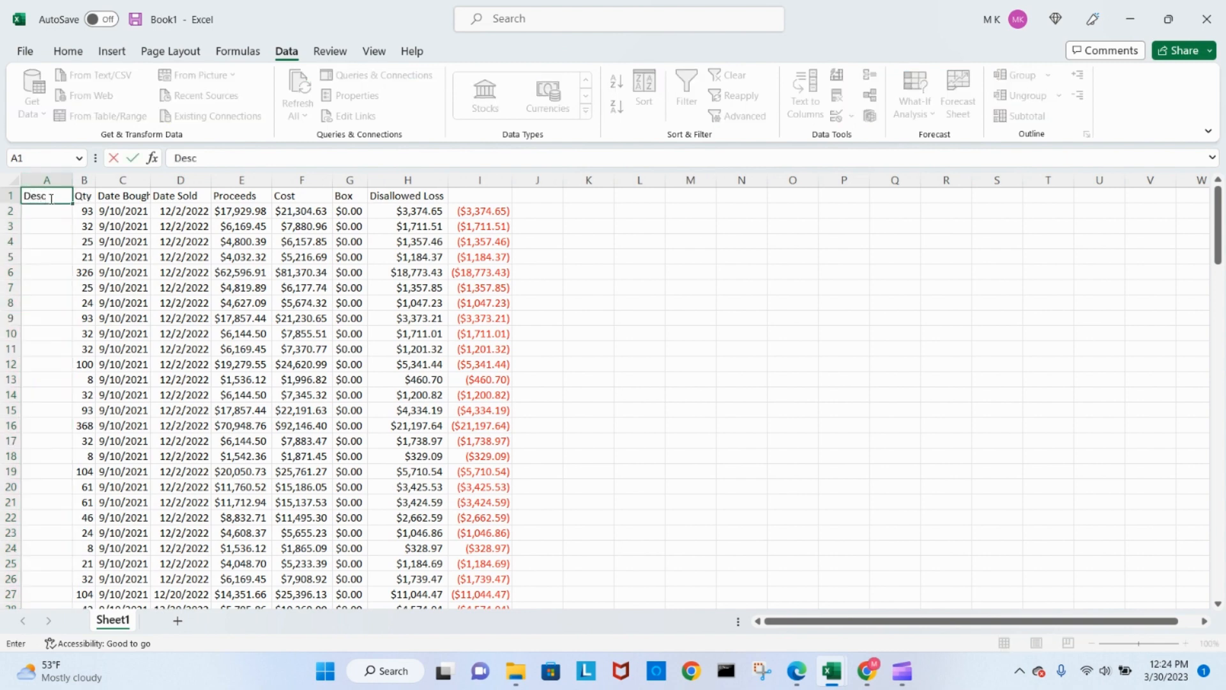
{"action": "type", "text": "ription"}
- Enter TESLA in A2 and fill it down the Description column for every transaction row
{"action": "left_click", "coordinate": [55, 212]}
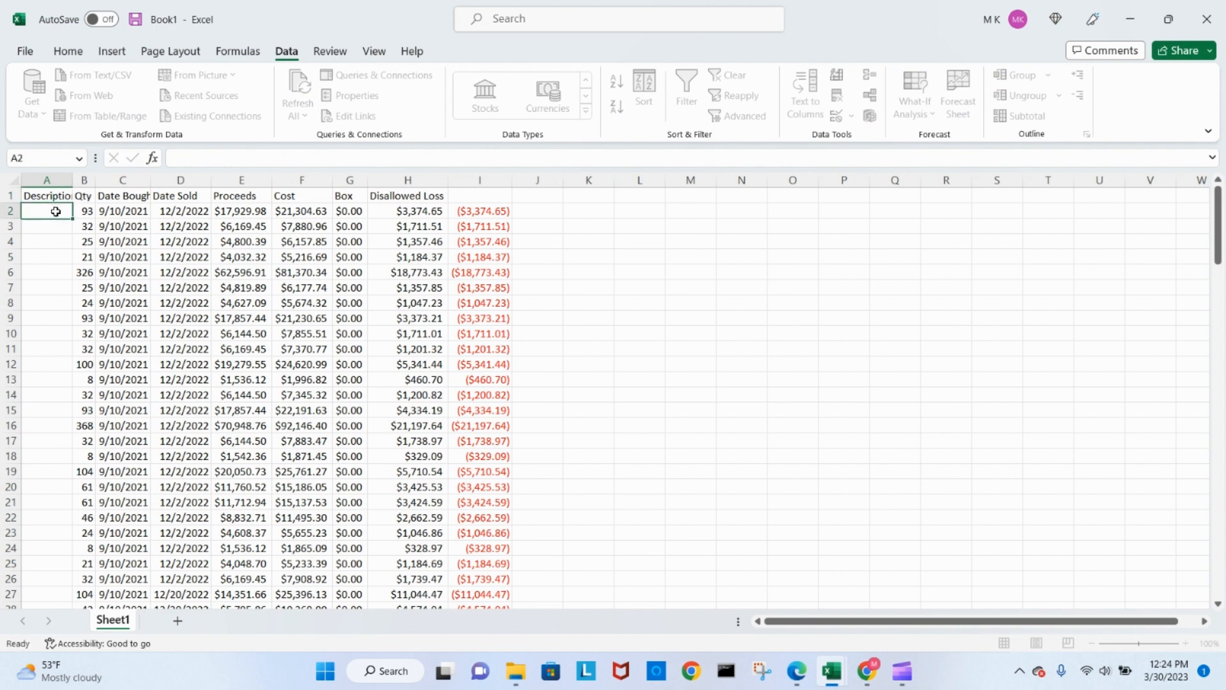
{"action": "type", "text": "TESLA"}
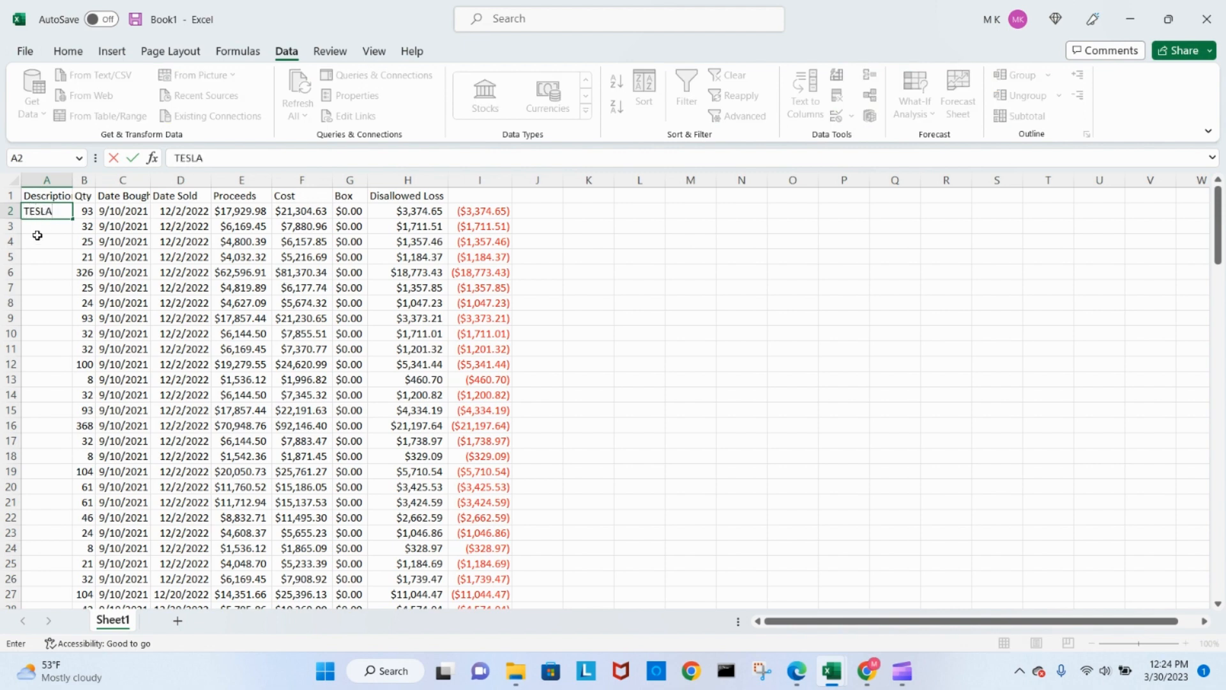
{"action": "left_click", "coordinate": [128, 216]}
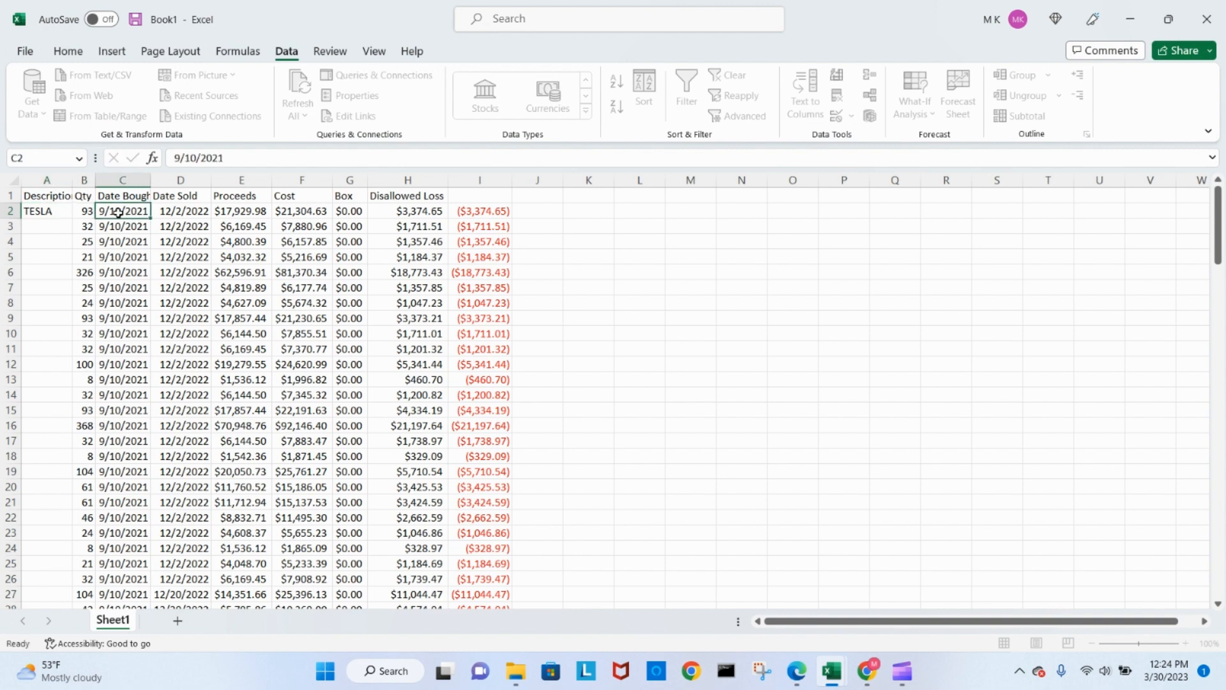
{"action": "left_click", "coordinate": [67, 214]}
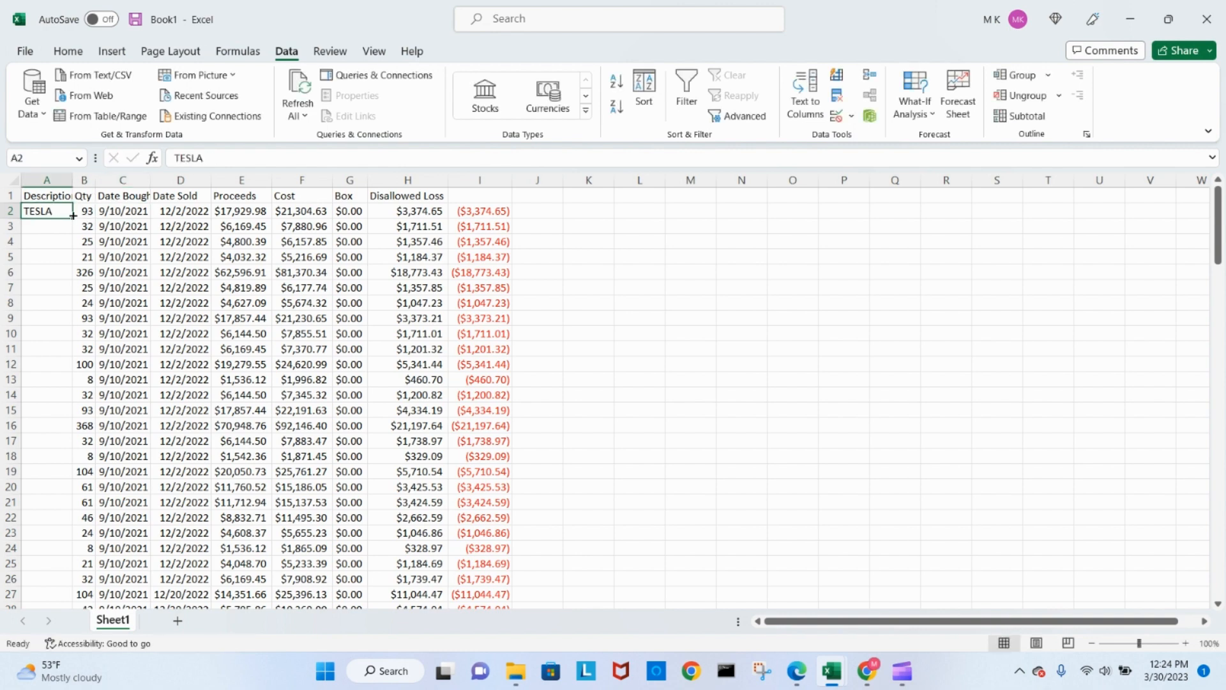
{"action": "double_click", "coordinate": [73, 215]}
- Switch from the 1099-B PDF back to the Book1 workbook and fill the Box column with D for all transactions
{"action": "mouse_move", "coordinate": [1219, 249]}
{"action": "left_mouse_down"}
{"action": "mouse_move", "coordinate": [1221, 370]}
{"action": "mouse_move", "coordinate": [1221, 228]}
{"action": "left_mouse_up"}
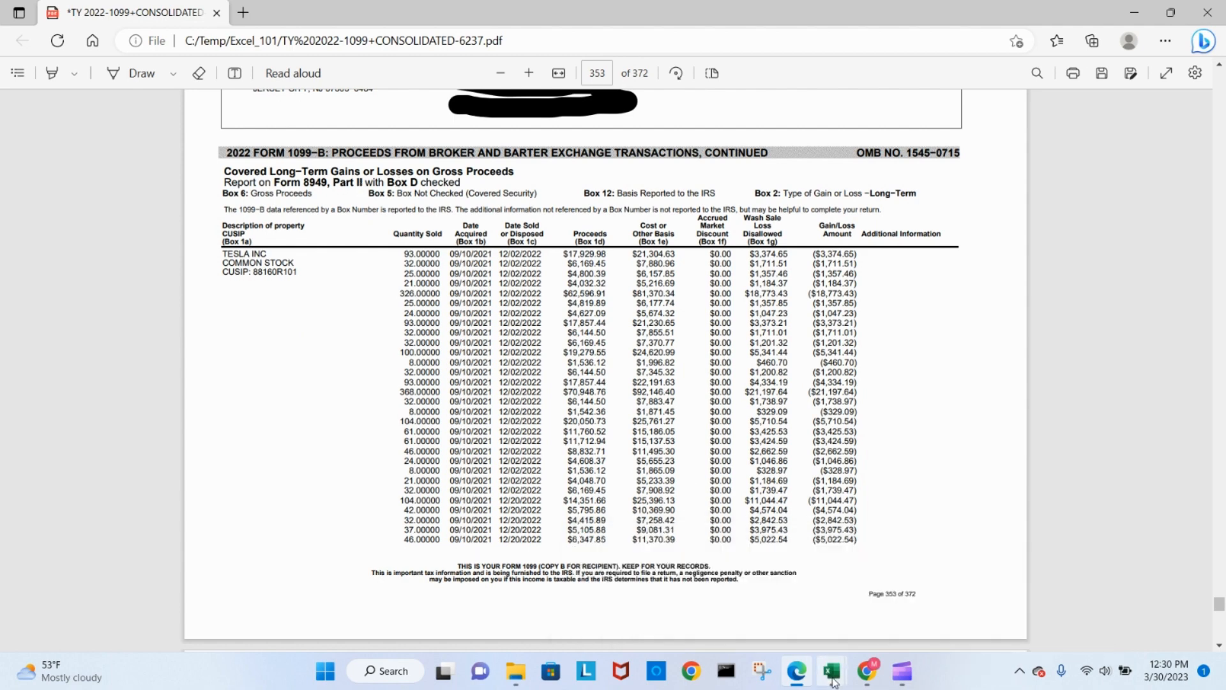
{"action": "mouse_move", "coordinate": [832, 681]}
{"action": "left_click", "coordinate": [660, 600]}
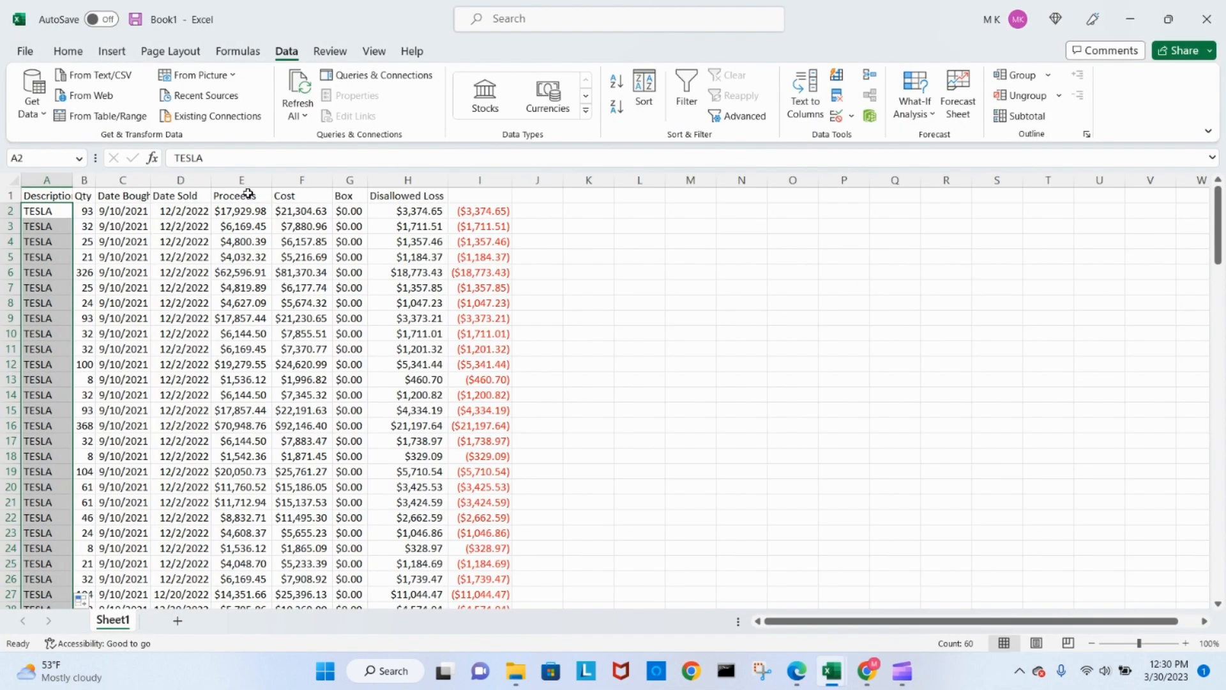
{"action": "left_click", "coordinate": [350, 211]}
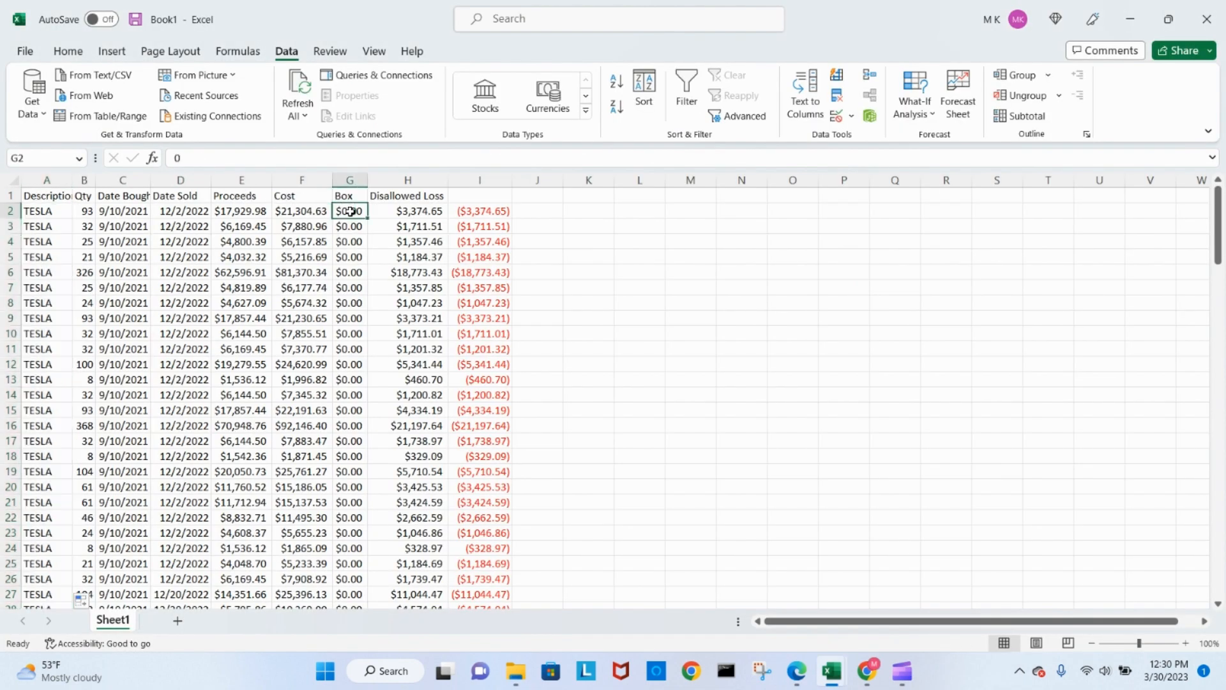
{"action": "type", "text": "D"}
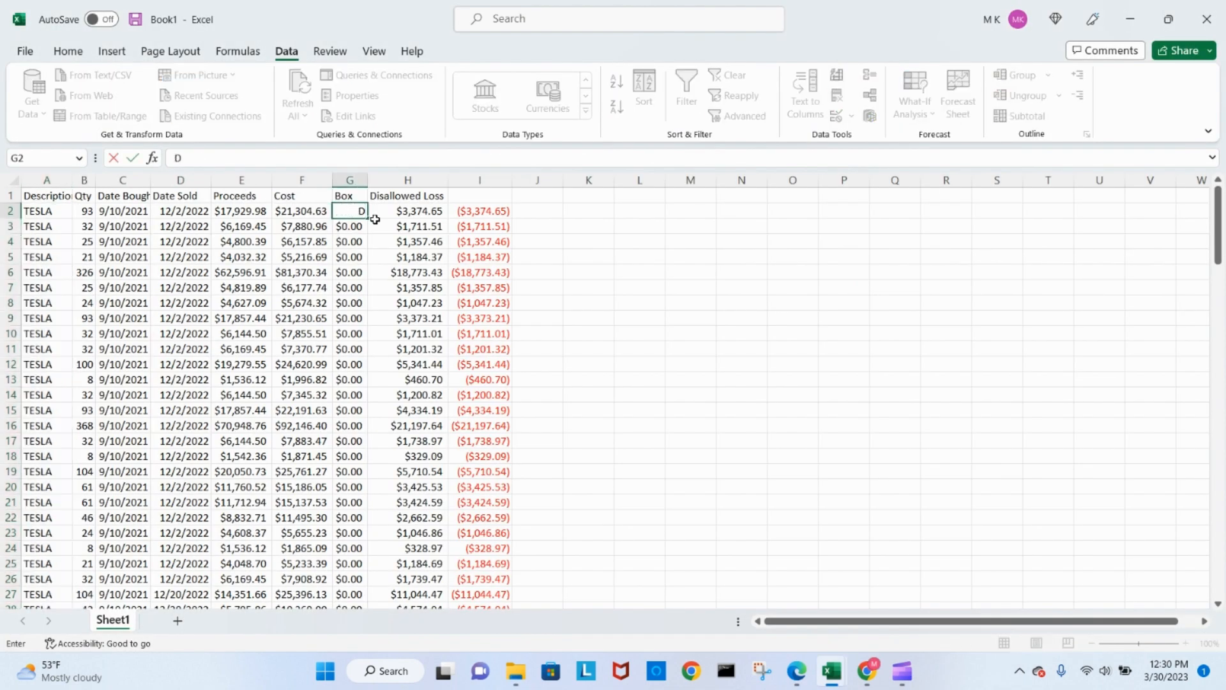
{"action": "key", "text": "Tab"}
{"action": "left_click", "coordinate": [346, 215]}
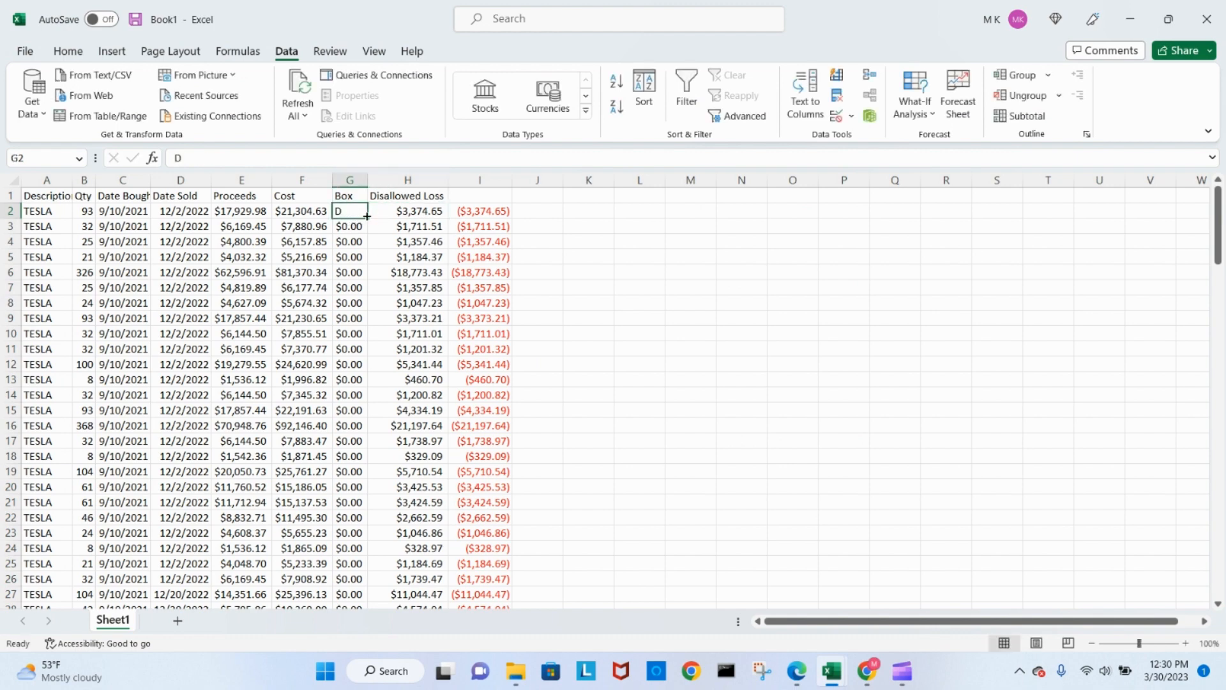
{"action": "double_click", "coordinate": [367, 216]}
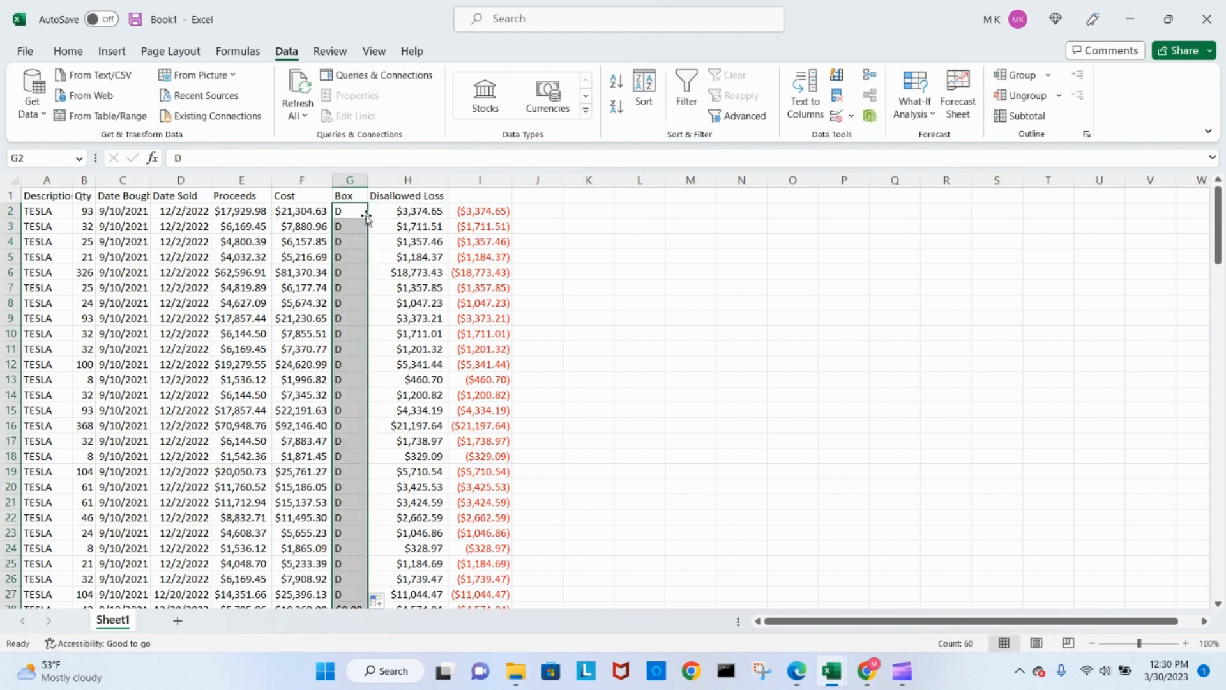
{"action": "mouse_move", "coordinate": [1218, 233]}
{"action": "left_mouse_down"}
{"action": "mouse_move", "coordinate": [1221, 339]}
{"action": "mouse_move", "coordinate": [1218, 217]}
{"action": "left_mouse_up"}
- Delete column I, which holds the unlabeled gain/loss amounts
{"action": "left_click", "coordinate": [488, 180]}
{"action": "right_click", "coordinate": [488, 180]}
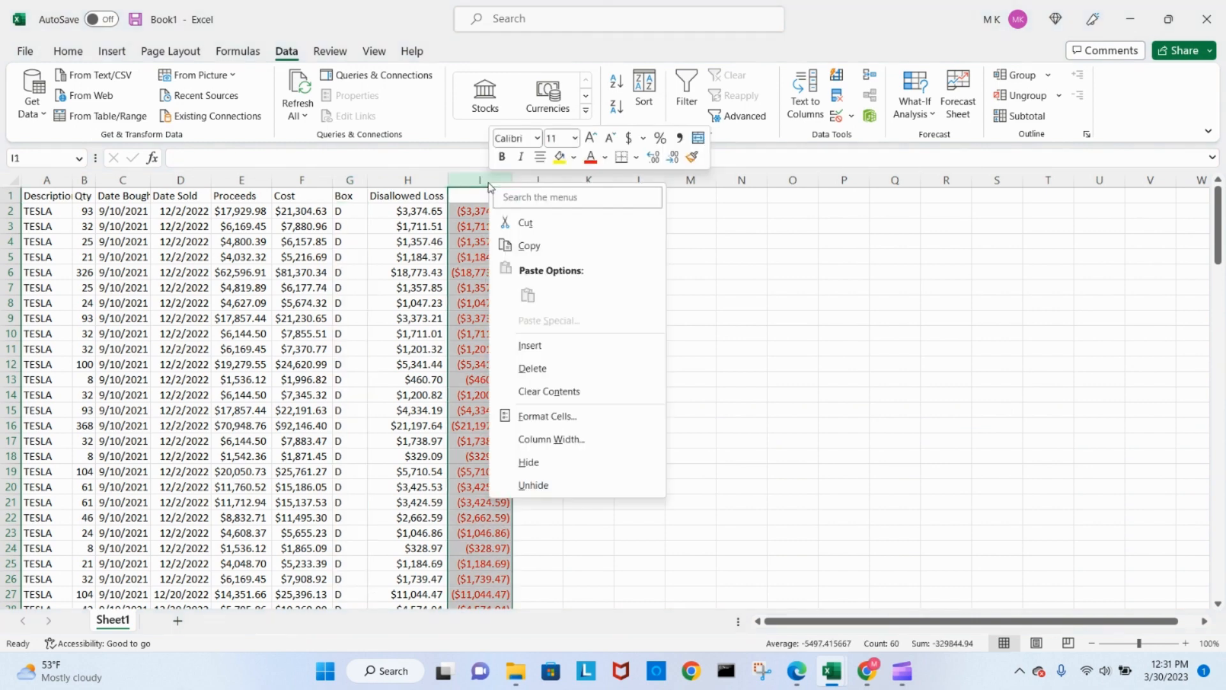
{"action": "left_click", "coordinate": [537, 370]}
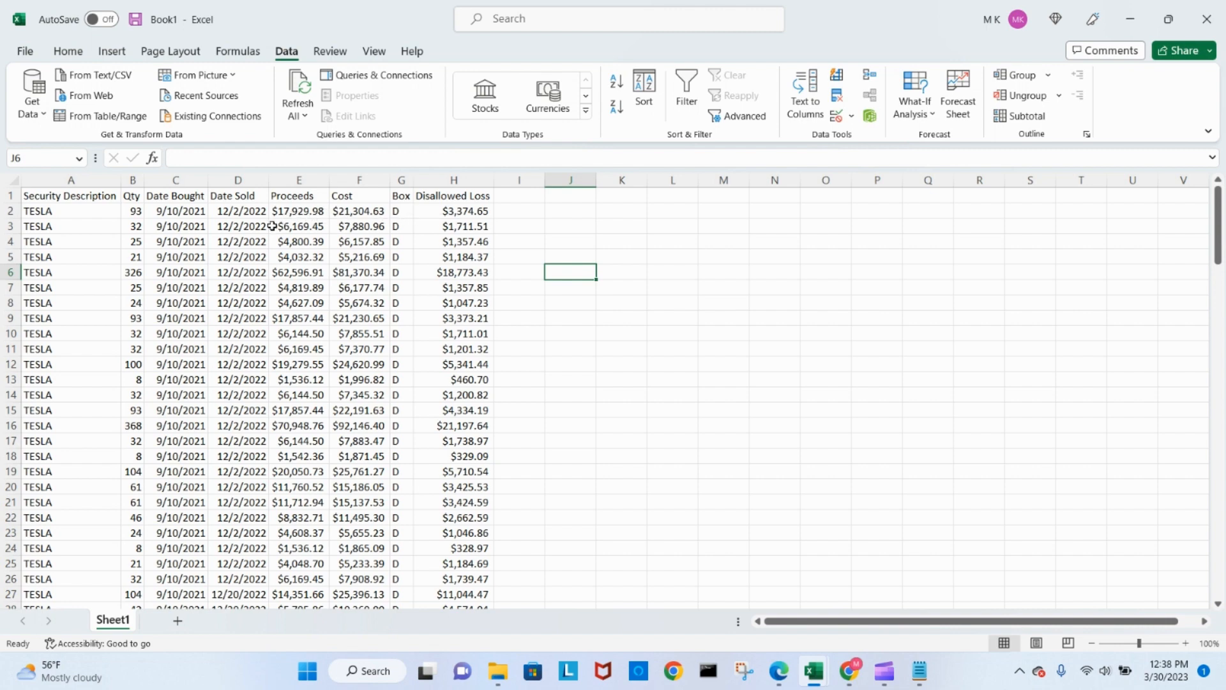
- Format columns E through H, Proceeds to Disallowed Loss, as Number with 2 decimal places and no thousands separator
{"action": "left_click", "coordinate": [62, 180]}
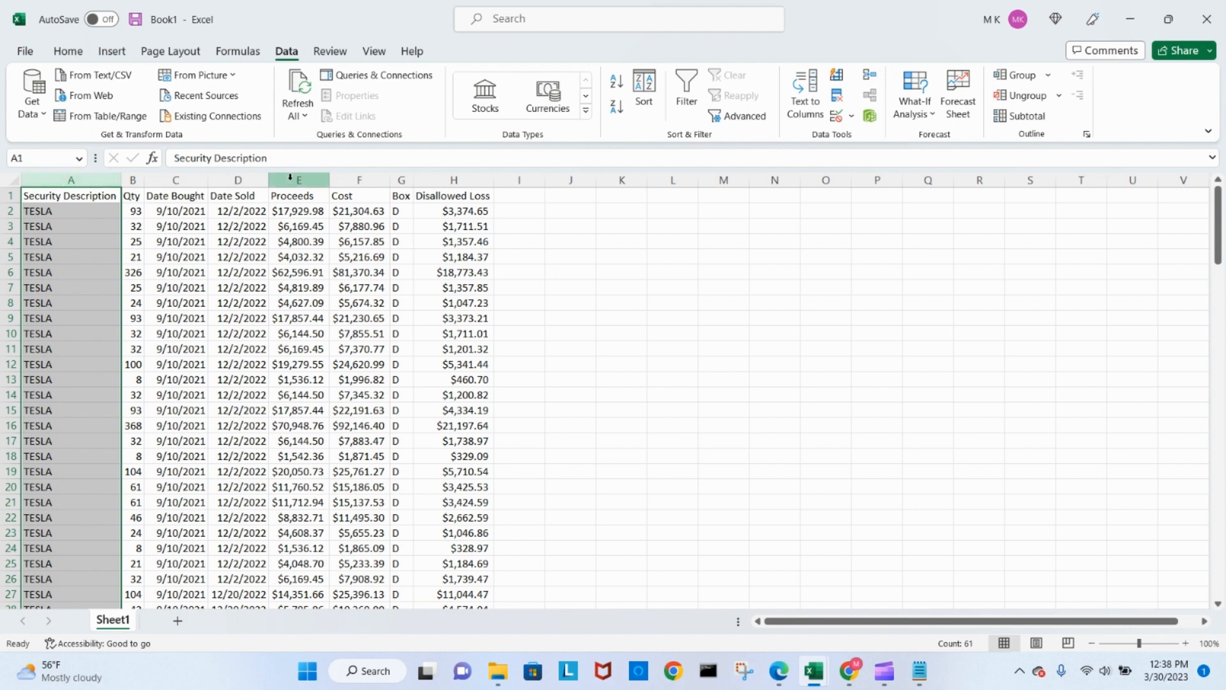
{"action": "left_click", "coordinate": [311, 180]}
{"action": "left_click_drag", "start_coordinate": [311, 180], "coordinate": [455, 181]}
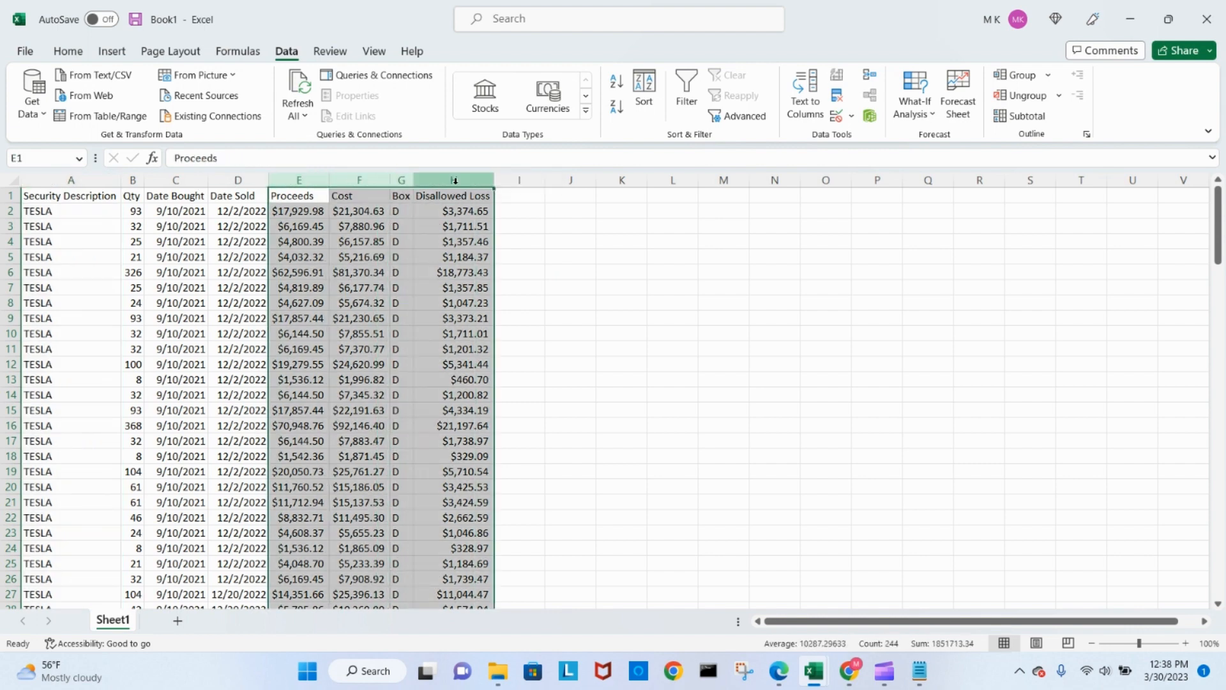
{"action": "right_click", "coordinate": [457, 180]}
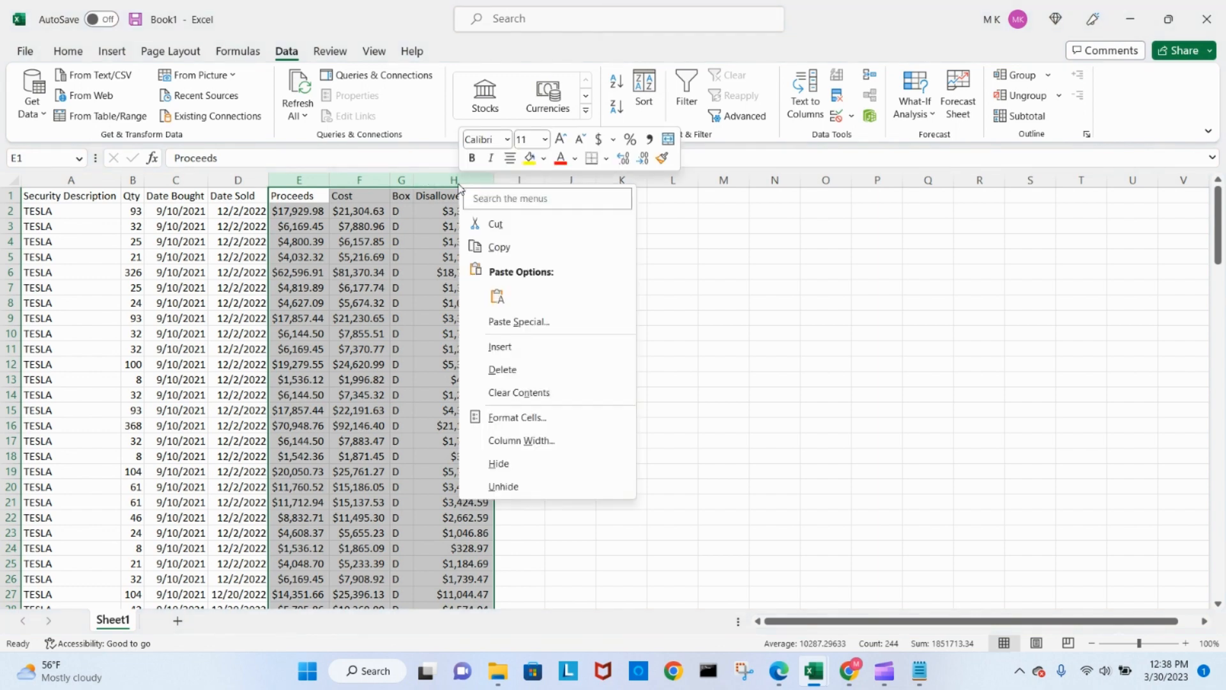
{"action": "left_click", "coordinate": [515, 418]}
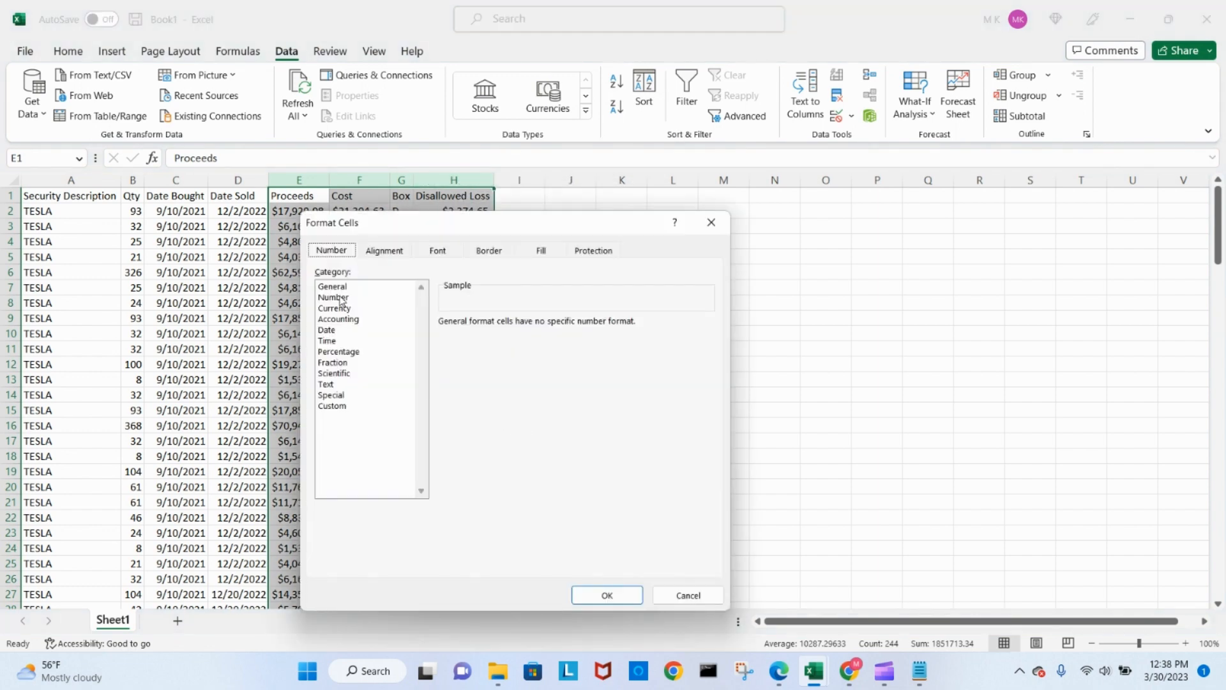
{"action": "left_click", "coordinate": [339, 298]}
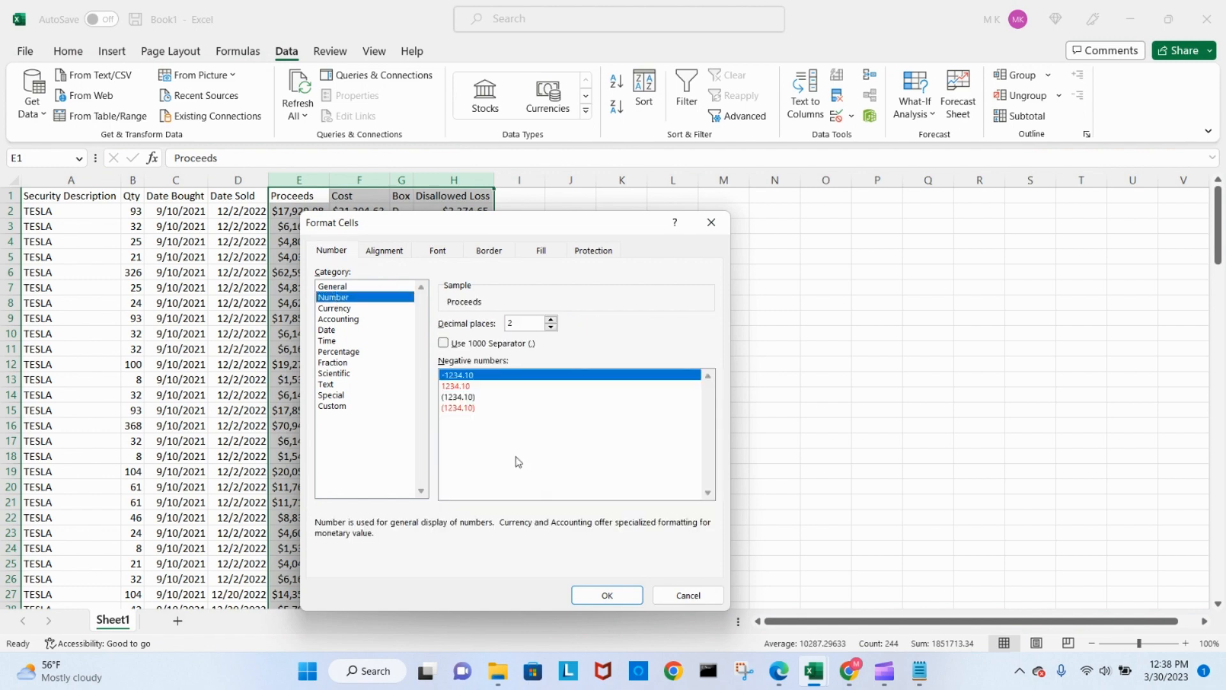
{"action": "left_click", "coordinate": [617, 596]}
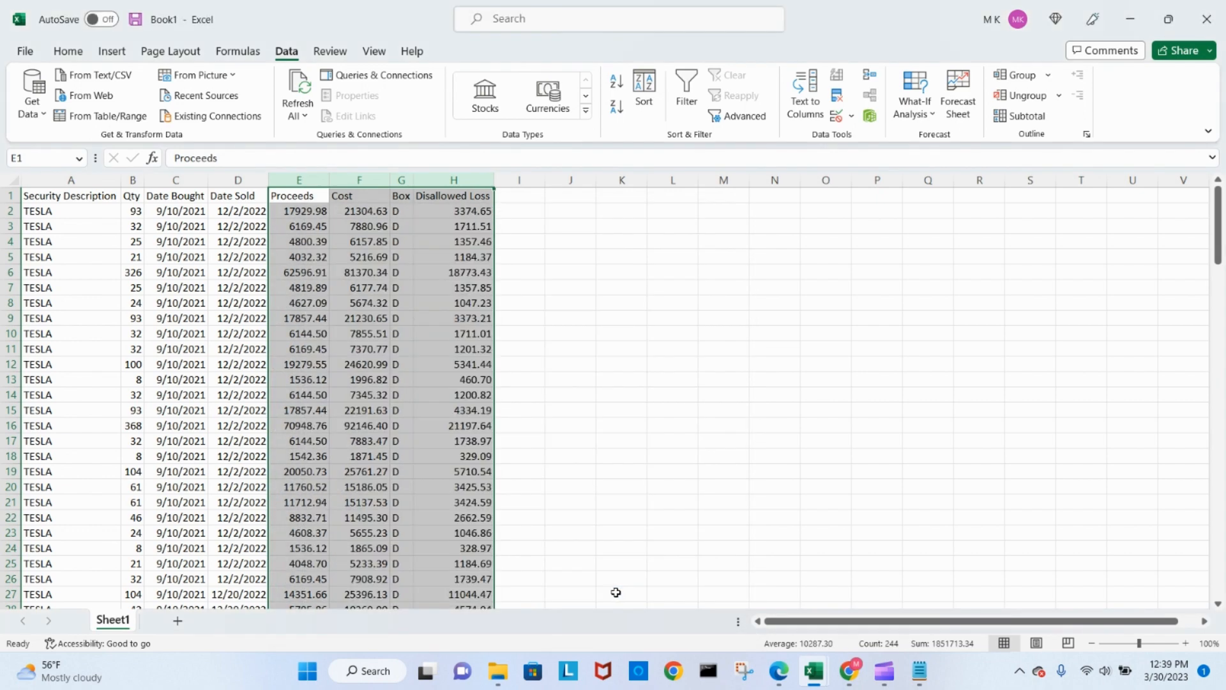
- Copy columns A through H of the all_trades sheet into a new sheet in the same workbook
{"action": "left_click", "coordinate": [607, 472]}
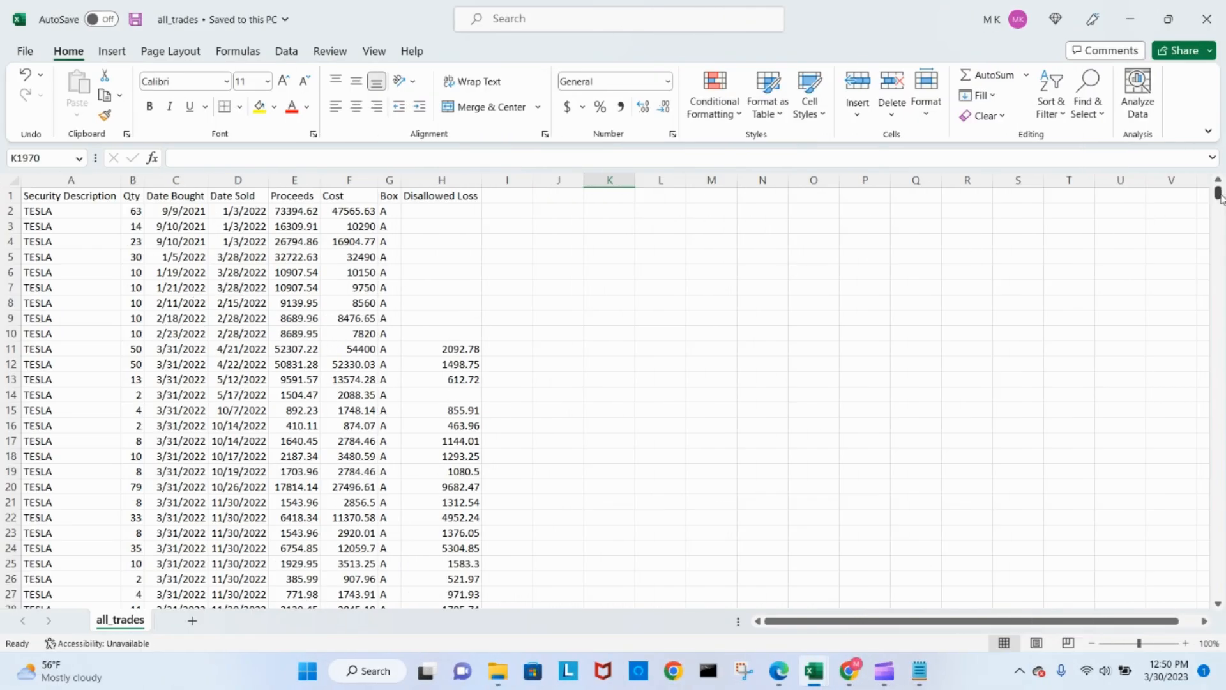
{"action": "mouse_move", "coordinate": [1219, 198]}
{"action": "left_mouse_down"}
{"action": "mouse_move", "coordinate": [1221, 616]}
{"action": "mouse_move", "coordinate": [1215, 192]}
{"action": "left_mouse_up"}
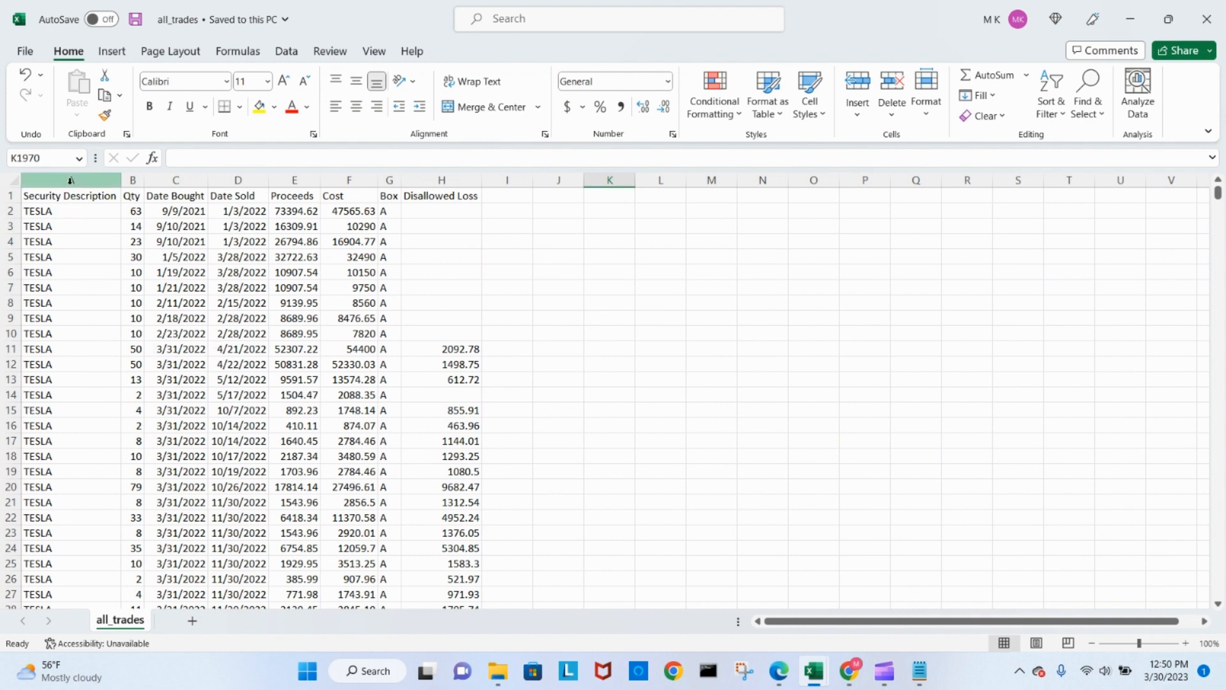
{"action": "left_click_drag", "start_coordinate": [70, 181], "coordinate": [430, 179]}
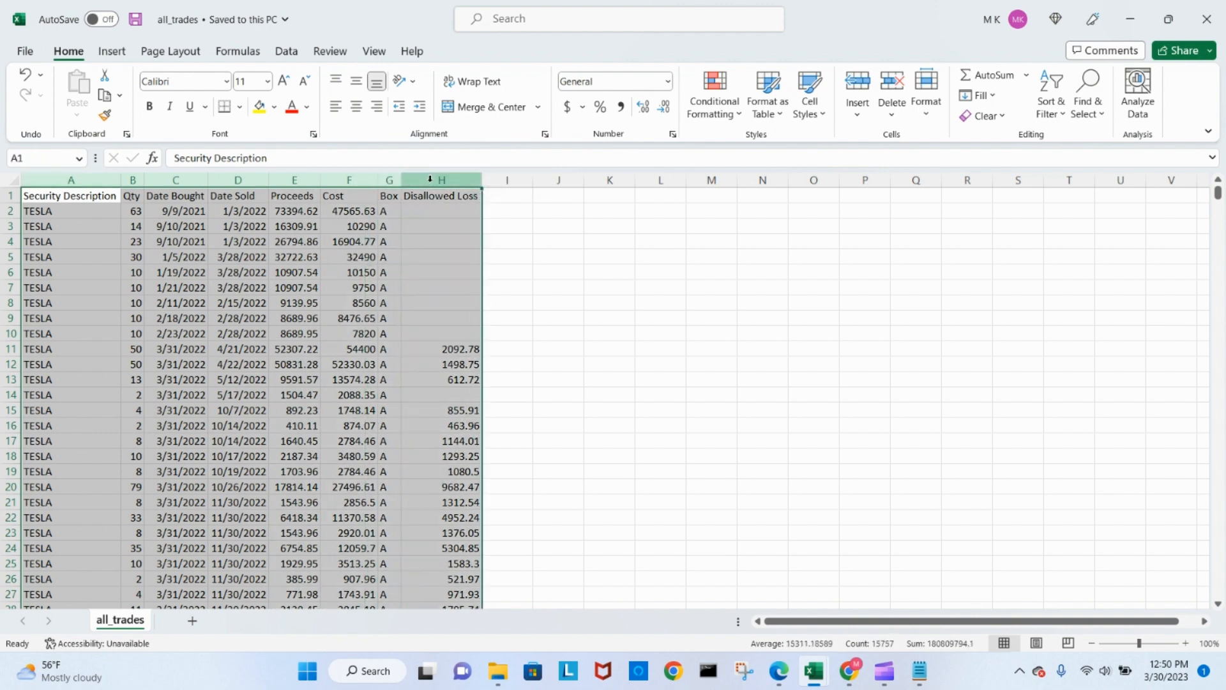
{"action": "key", "text": "ctrl+c"}
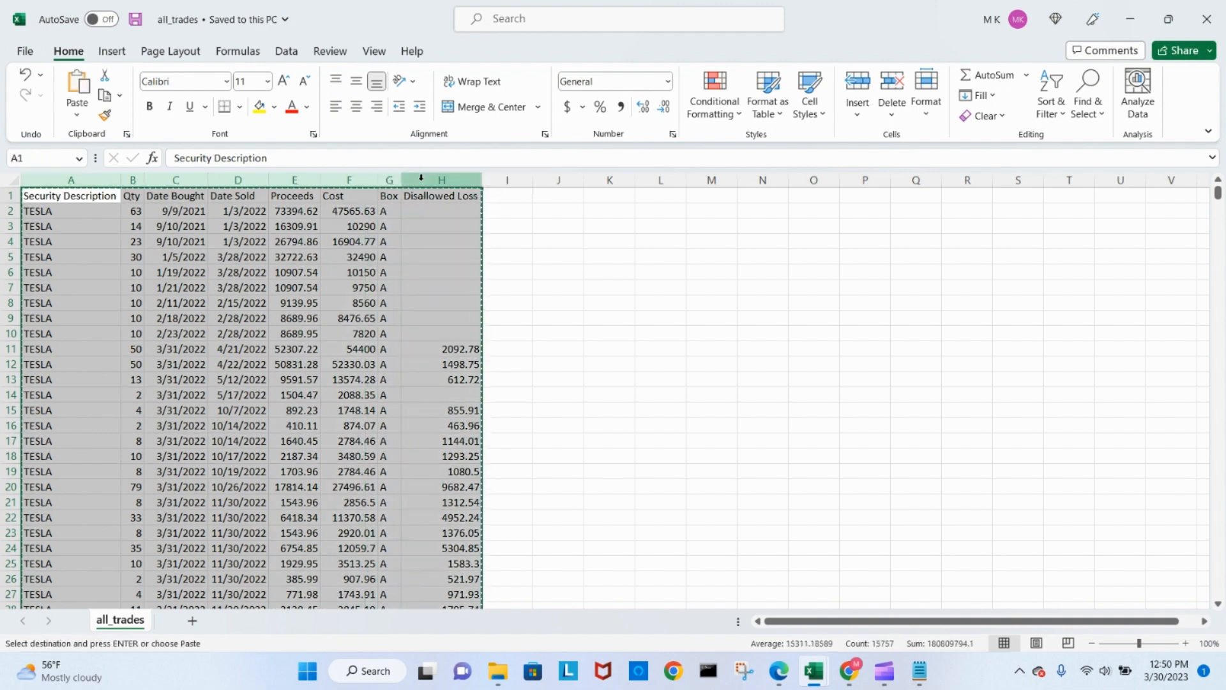
{"action": "left_click", "coordinate": [191, 621]}
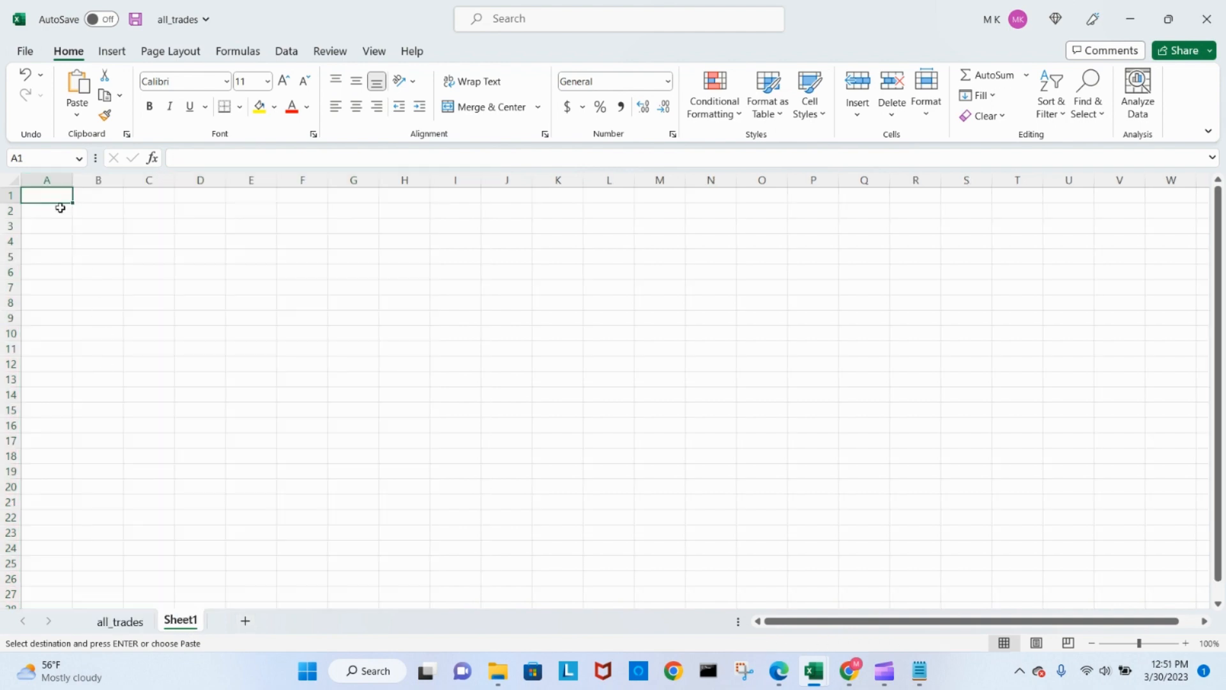
{"action": "key", "text": "ctrl+v"}
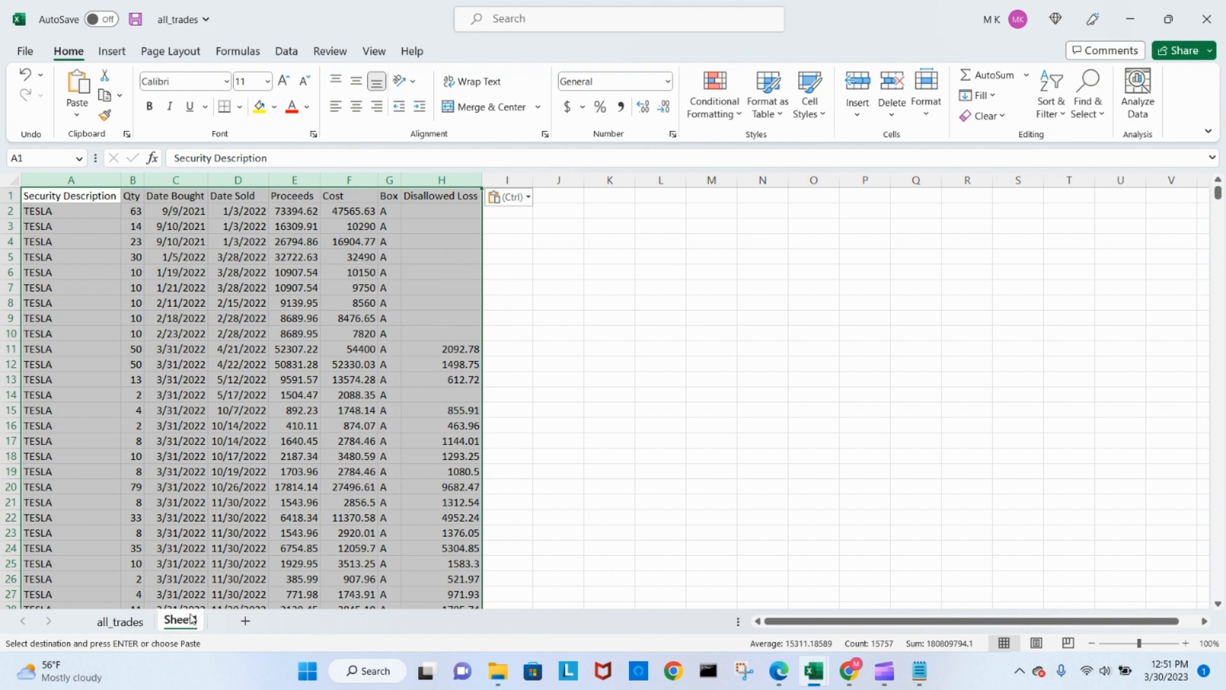
- Delete every row from 1001 down to below the last trade on Sheet1
{"action": "left_click_drag", "start_coordinate": [1218, 193], "coordinate": [1220, 374]}
{"action": "left_click_drag", "start_coordinate": [1218, 392], "coordinate": [1220, 399]}
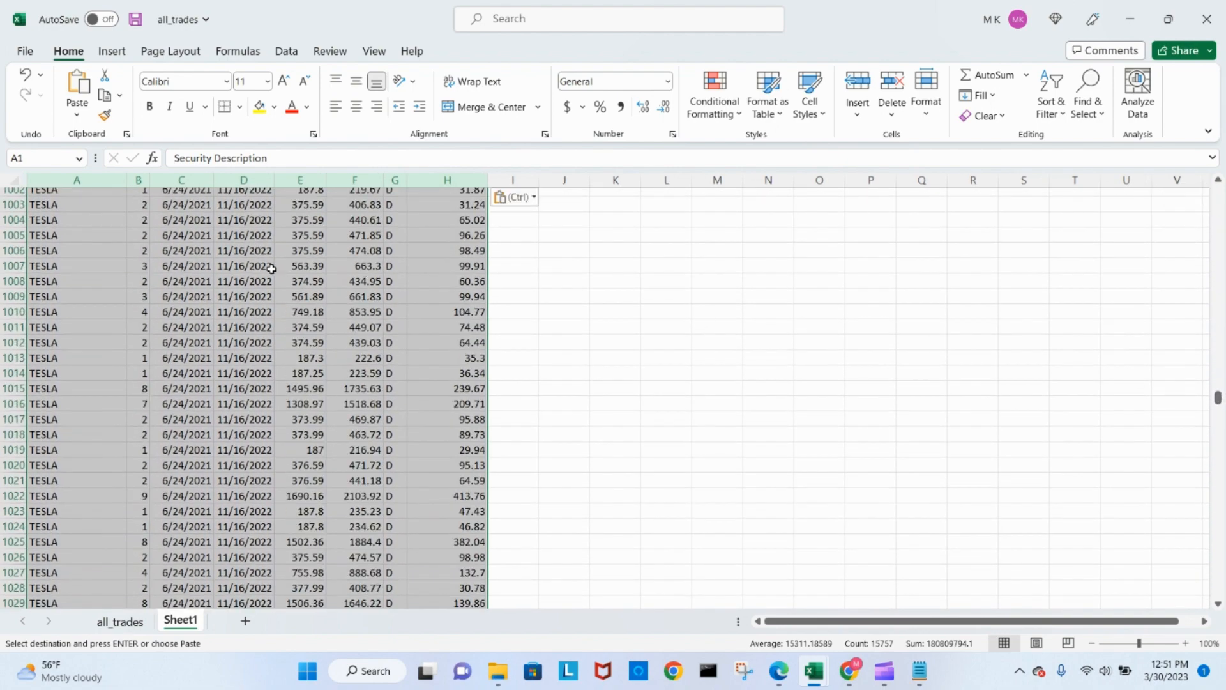
{"action": "scroll", "coordinate": [74, 231], "scroll_direction": "up", "scroll_amount": 1}
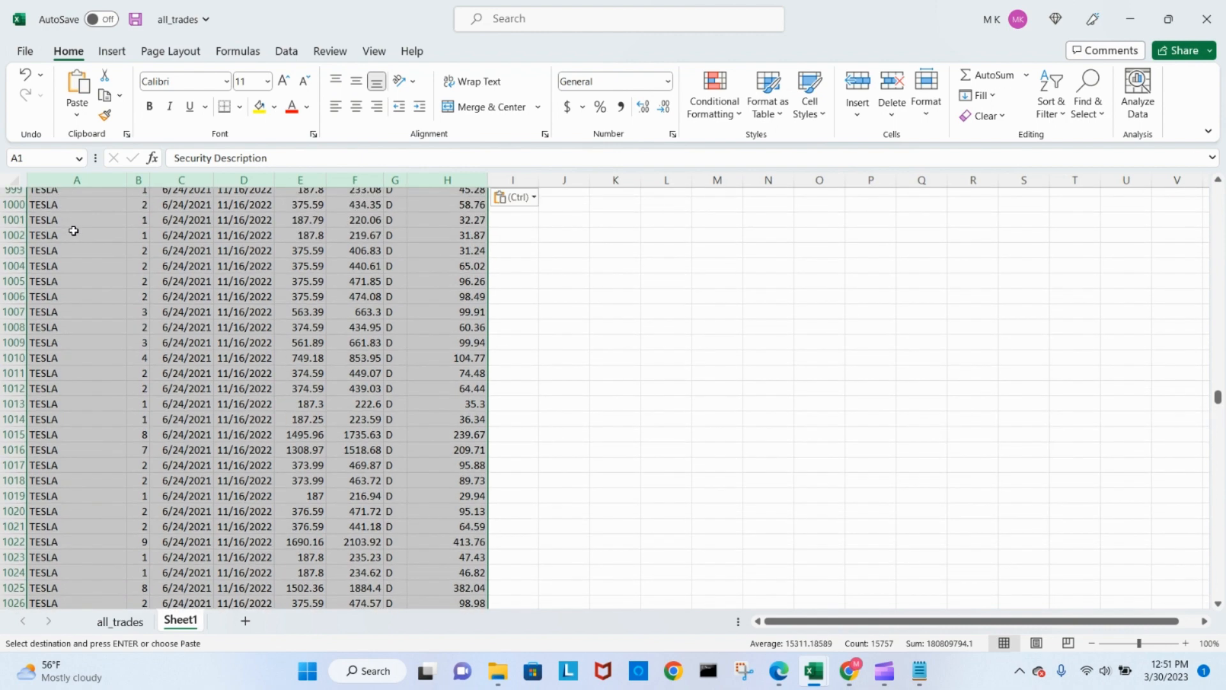
{"action": "left_click", "coordinate": [11, 219]}
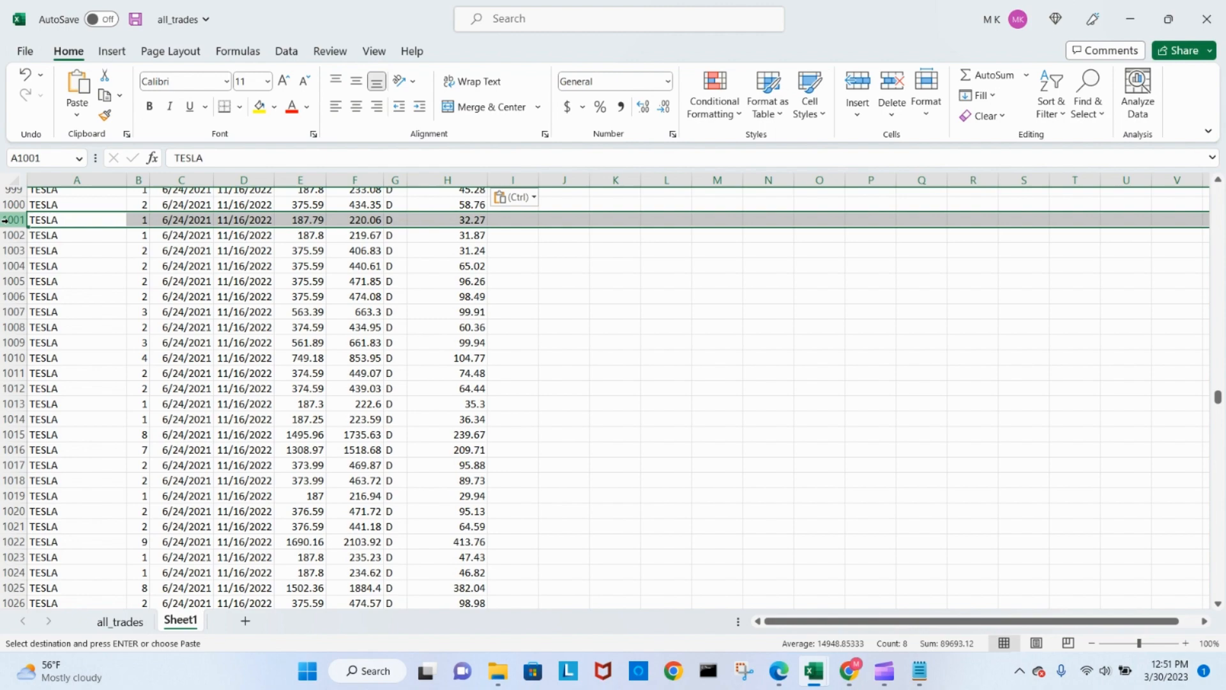
{"action": "scroll", "coordinate": [9, 221], "scroll_direction": "down", "scroll_amount": 20}
{"action": "left_click_drag", "start_coordinate": [5, 220], "coordinate": [9, 221]}
{"action": "scroll", "coordinate": [9, 221], "scroll_direction": "down", "scroll_amount": 20}
{"action": "scroll", "coordinate": [9, 221], "scroll_direction": "down", "scroll_amount": 20}
{"action": "scroll", "coordinate": [9, 221], "scroll_direction": "down", "scroll_amount": 20}
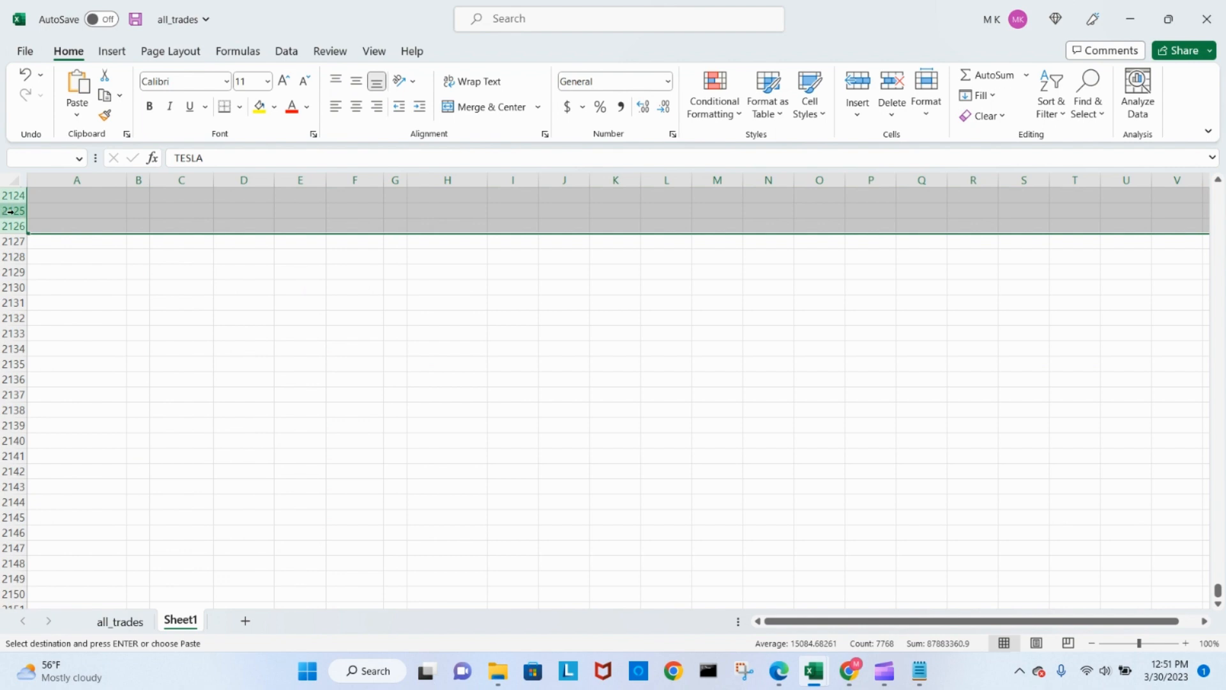
{"action": "right_click", "coordinate": [10, 210]}
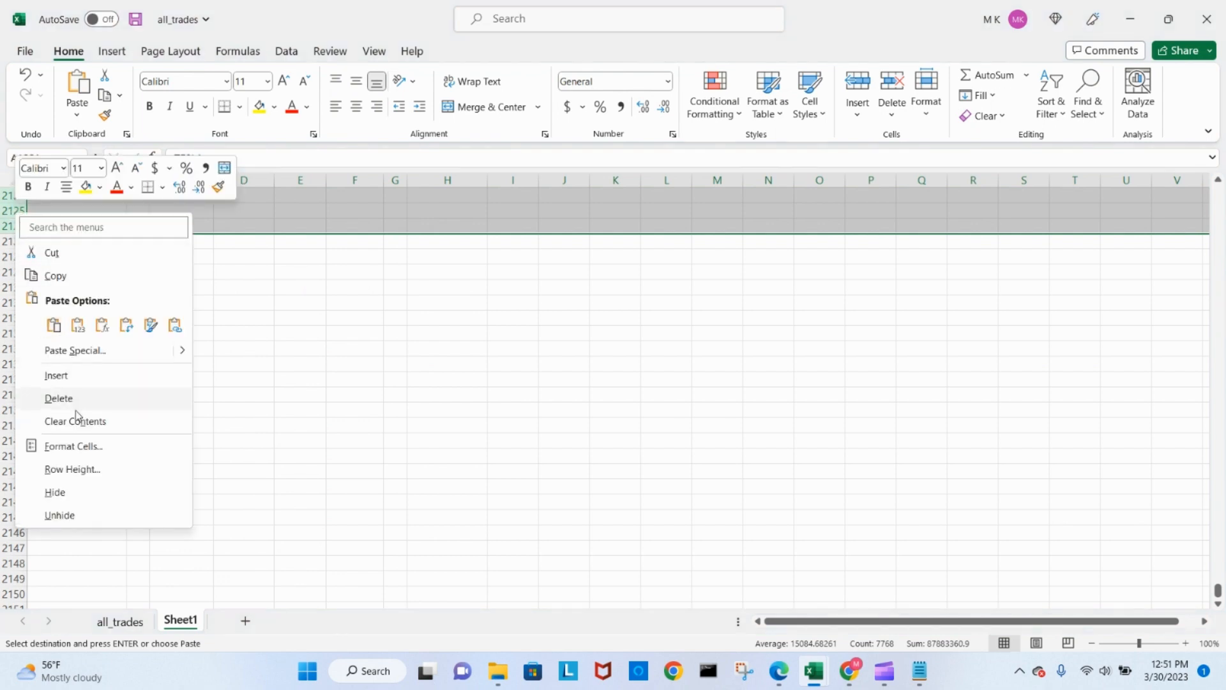
{"action": "left_click", "coordinate": [58, 398]}
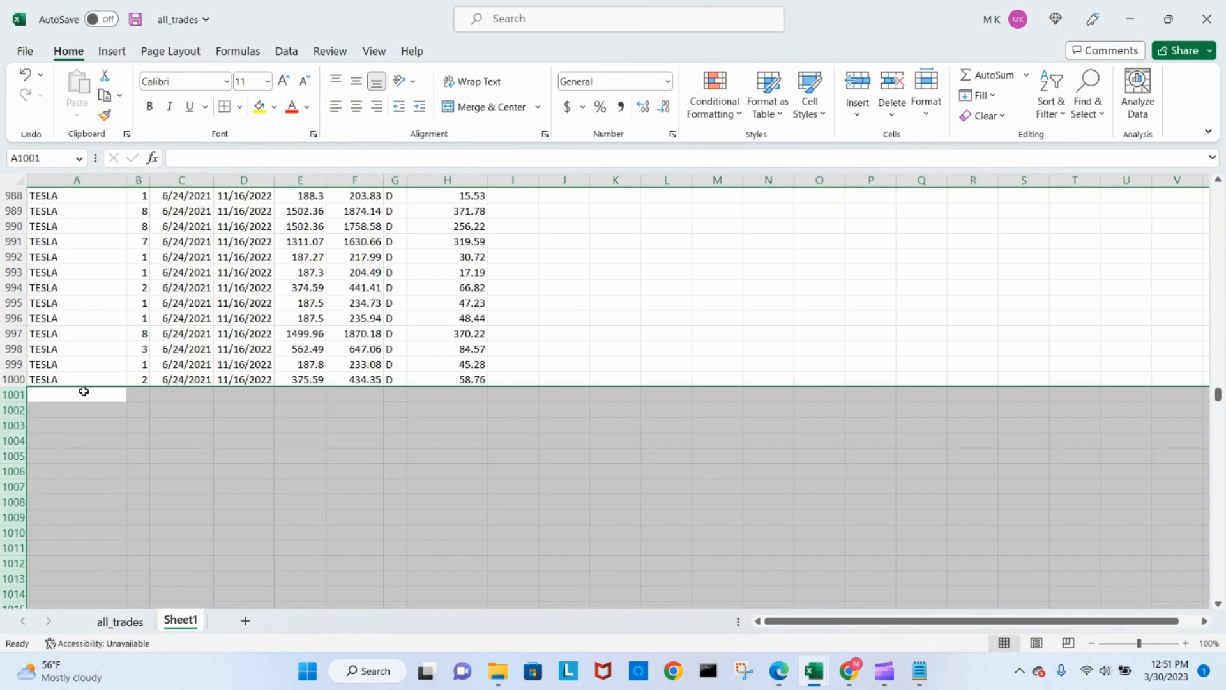
{"action": "left_click", "coordinate": [317, 419]}
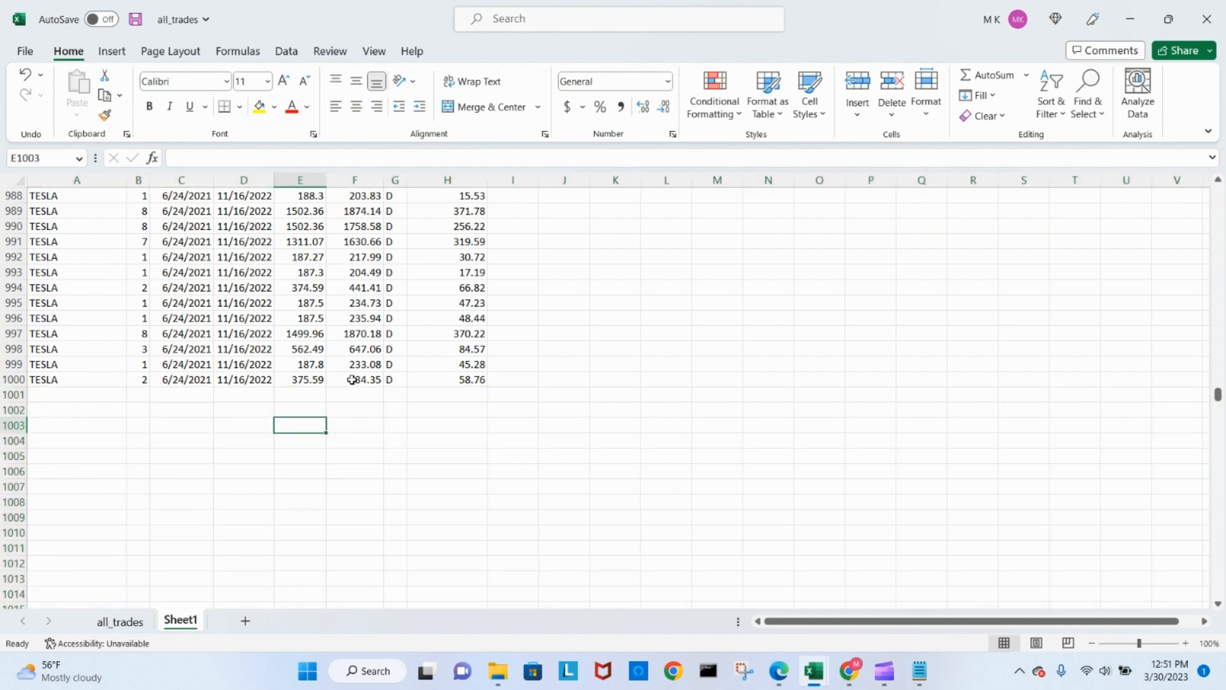
- Save Sheet1 as a separate CSV file named trades_1 in the C: > Temp > Excel_101 folder
{"action": "scroll", "coordinate": [352, 380], "scroll_direction": "up", "scroll_amount": 4}
{"action": "scroll", "coordinate": [350, 381], "scroll_direction": "up", "scroll_amount": 13}
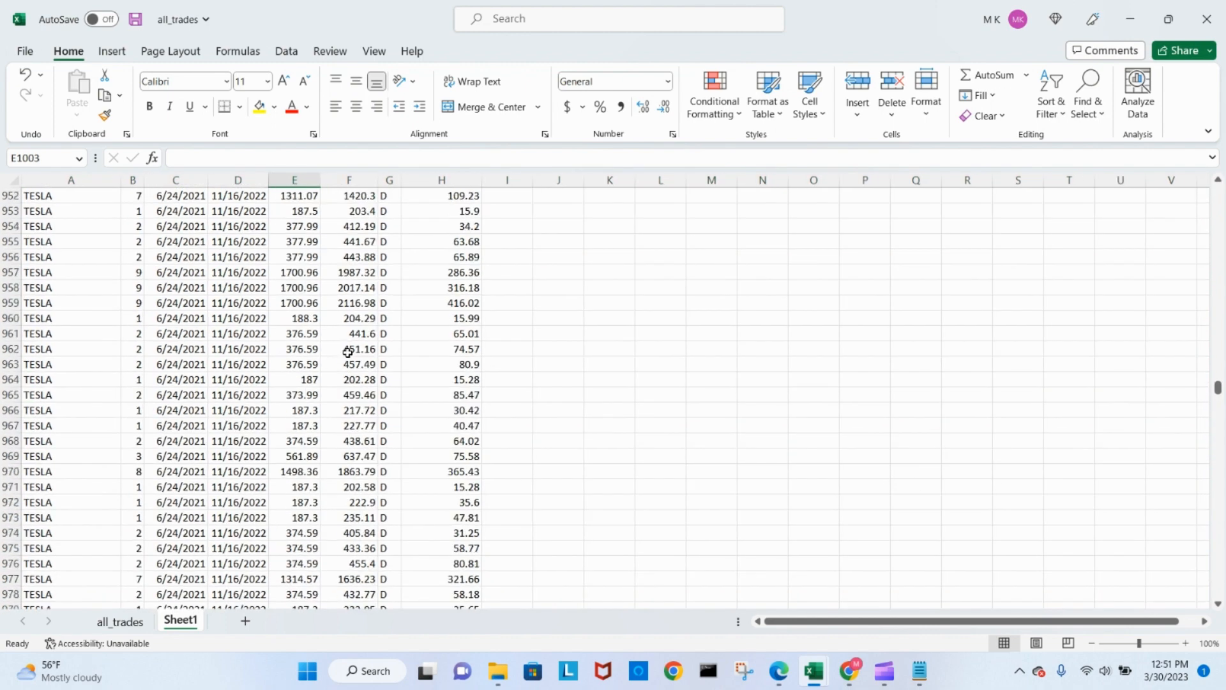
{"action": "scroll", "coordinate": [347, 352], "scroll_direction": "up", "scroll_amount": 20}
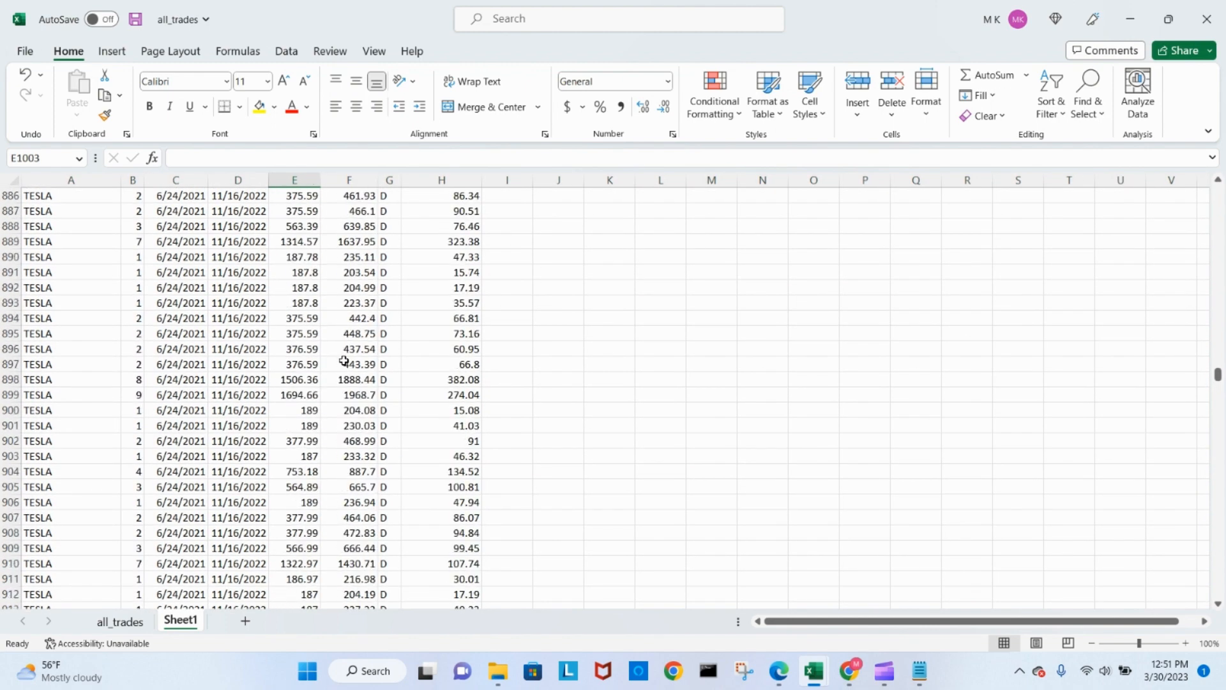
{"action": "left_click_drag", "start_coordinate": [1218, 371], "coordinate": [1219, 191]}
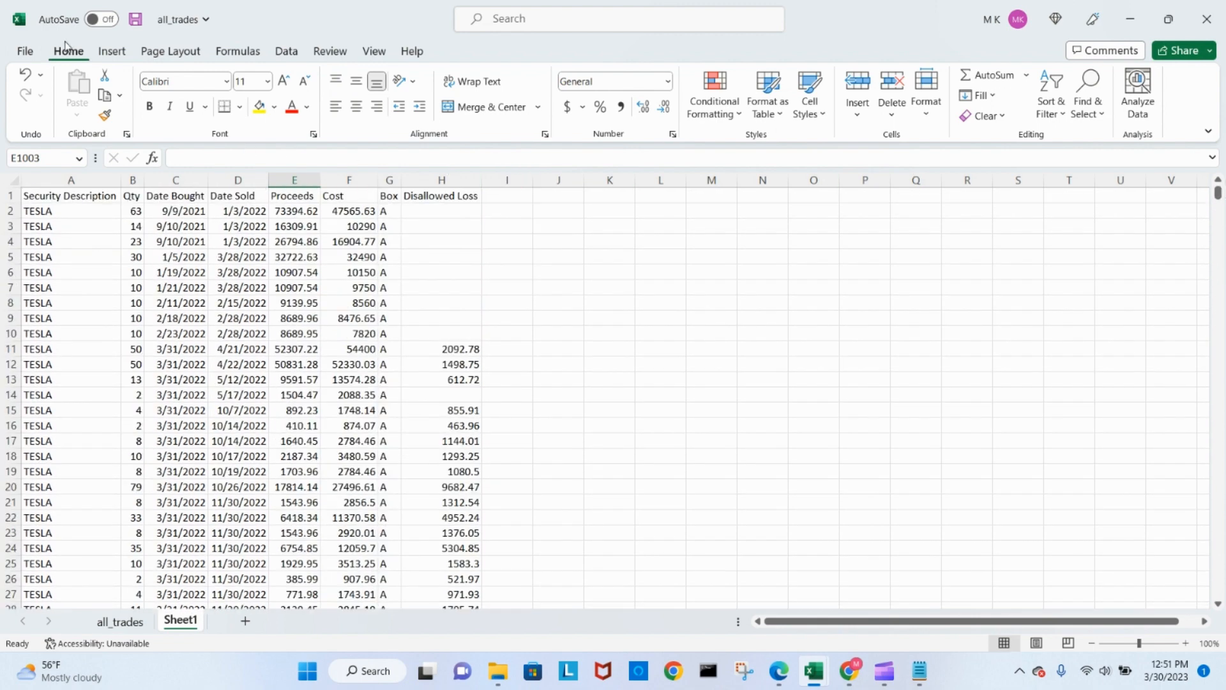
{"action": "left_click", "coordinate": [25, 52]}
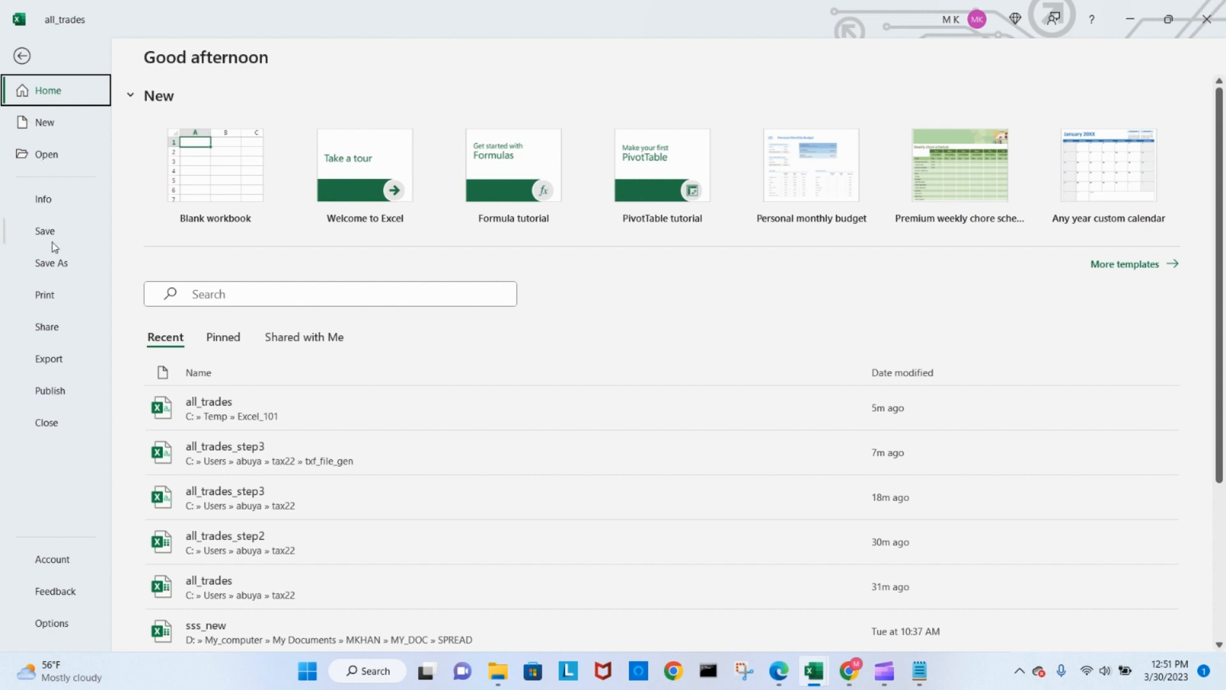
{"action": "left_click", "coordinate": [54, 265]}
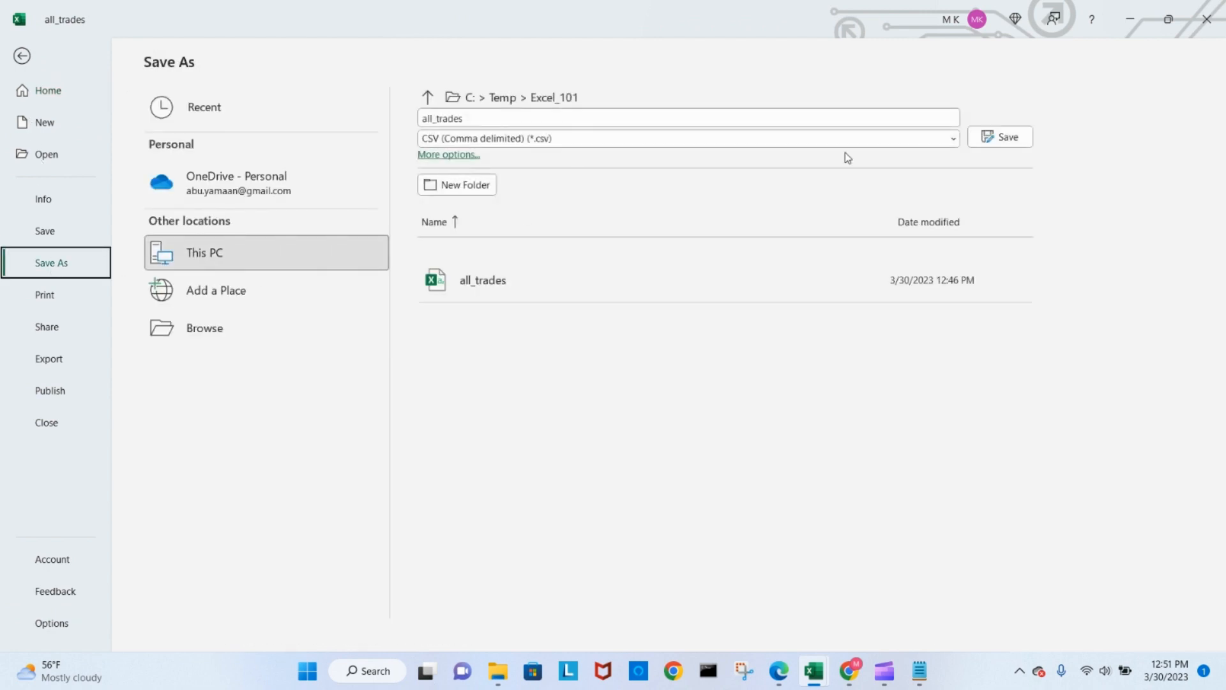
{"action": "left_click", "coordinate": [478, 119]}
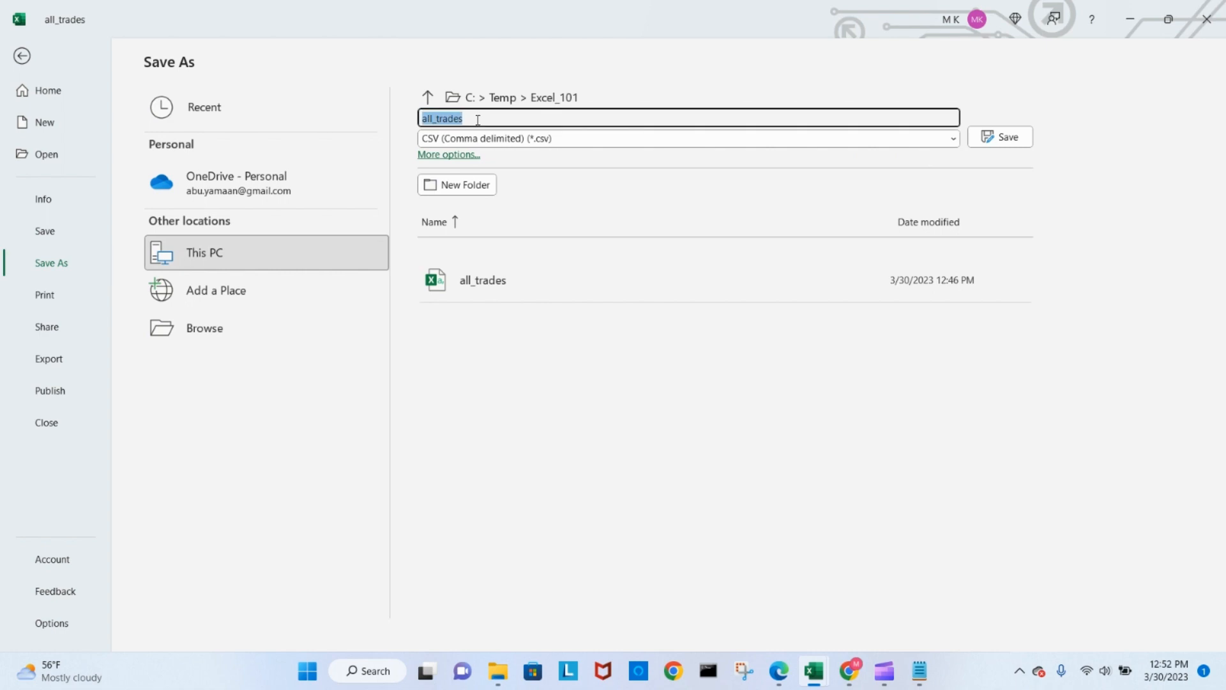
{"action": "left_click", "coordinate": [478, 119]}
{"action": "key", "text": "BackSpace"}
{"action": "key", "text": "BackSpace"}
{"action": "key", "text": "BackSpace"}
{"action": "key", "text": "BackSpace"}
{"action": "key", "text": "BackSpace"}
{"action": "key", "text": "BackSpace"}
{"action": "key", "text": "BackSpace"}
{"action": "key", "text": "BackSpace"}
{"action": "key", "text": "BackSpace"}
{"action": "key", "text": "BackSpace"}
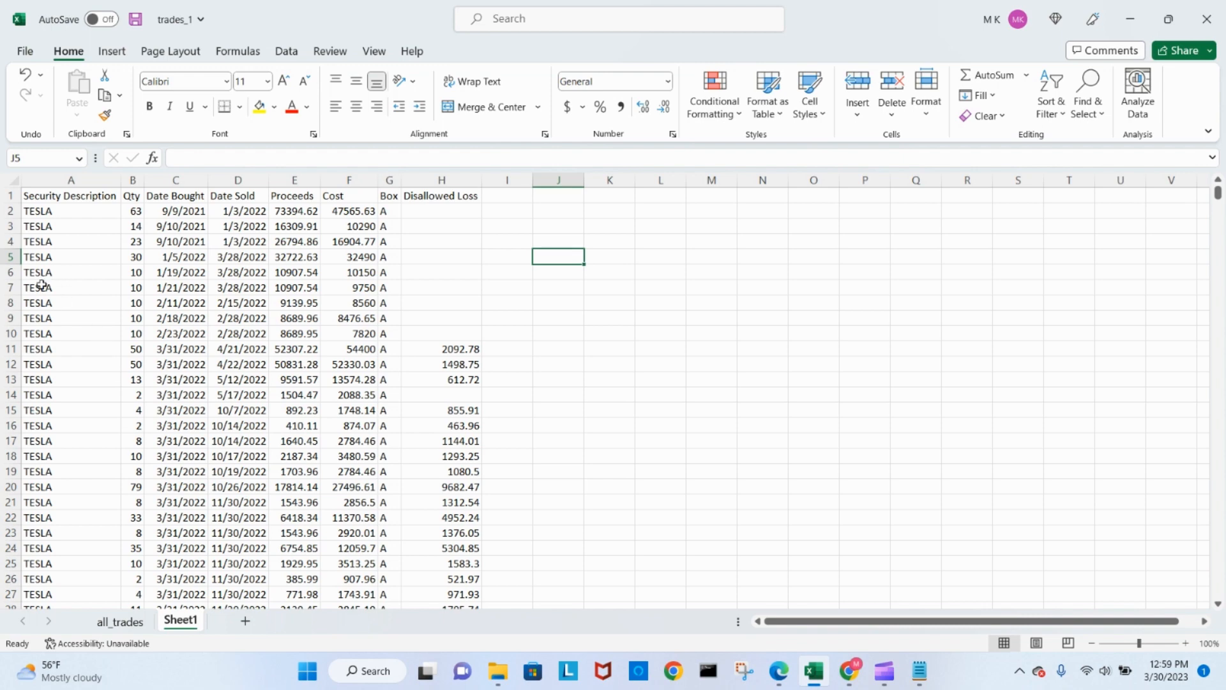
- Add a new sheet, Sheet2, and copy the header row A1:H1 from the all_trades sheet into its first row
{"action": "left_click", "coordinate": [246, 622]}
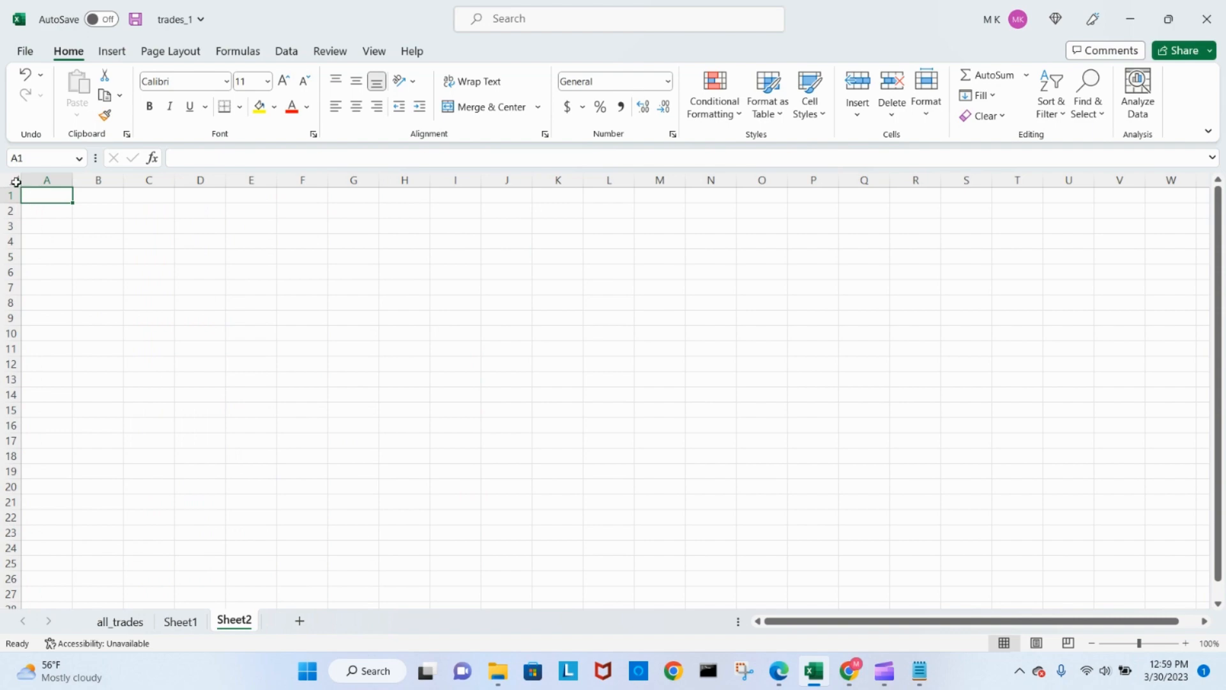
{"action": "left_click", "coordinate": [121, 623]}
{"action": "left_click_drag", "start_coordinate": [51, 199], "coordinate": [453, 200]}
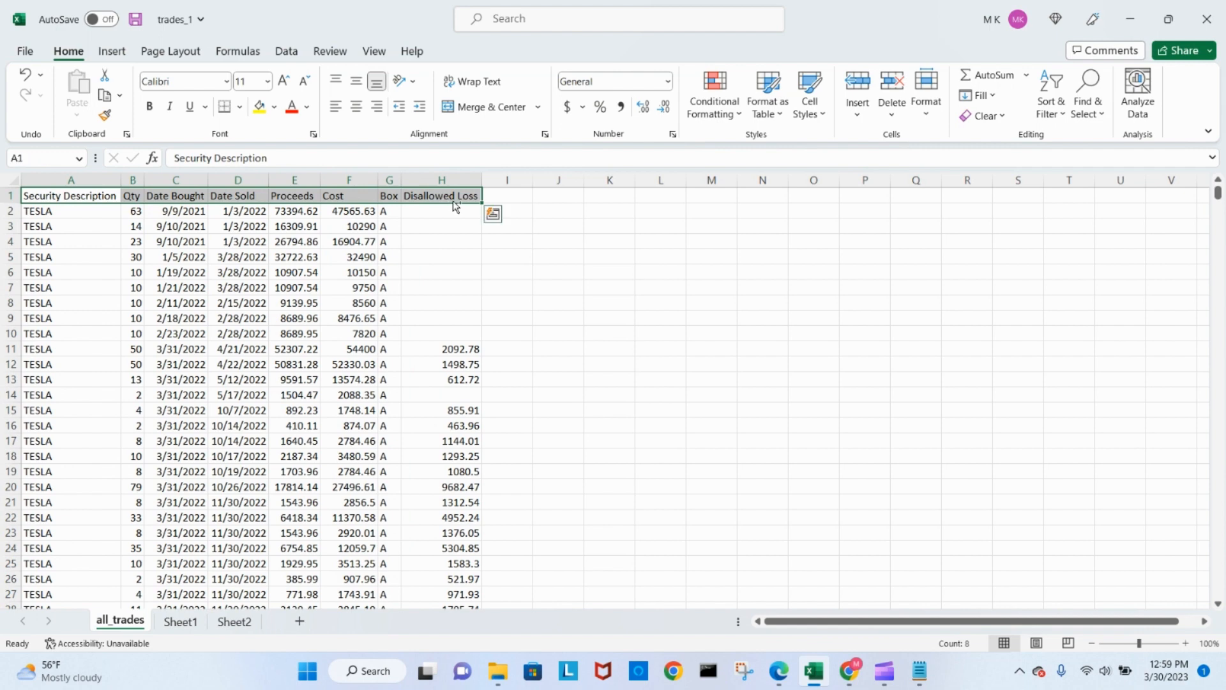
{"action": "key", "text": "ctrl+c"}
{"action": "left_click", "coordinate": [235, 621]}
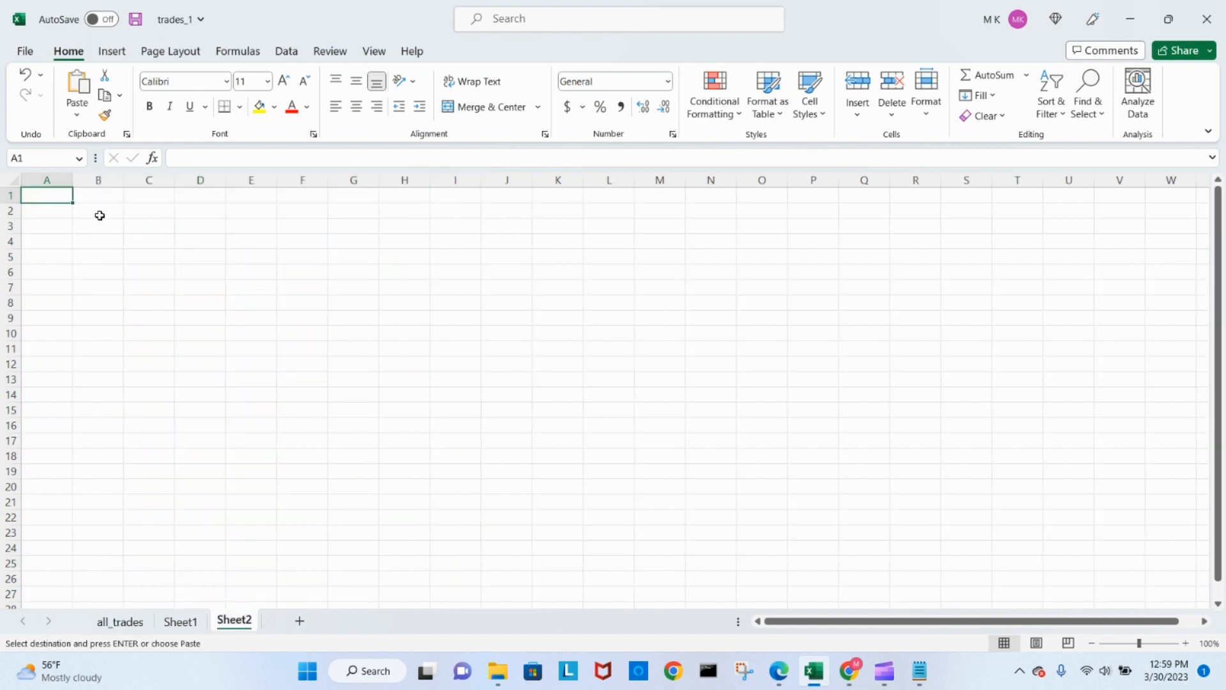
{"action": "key", "text": "ctrl+v"}
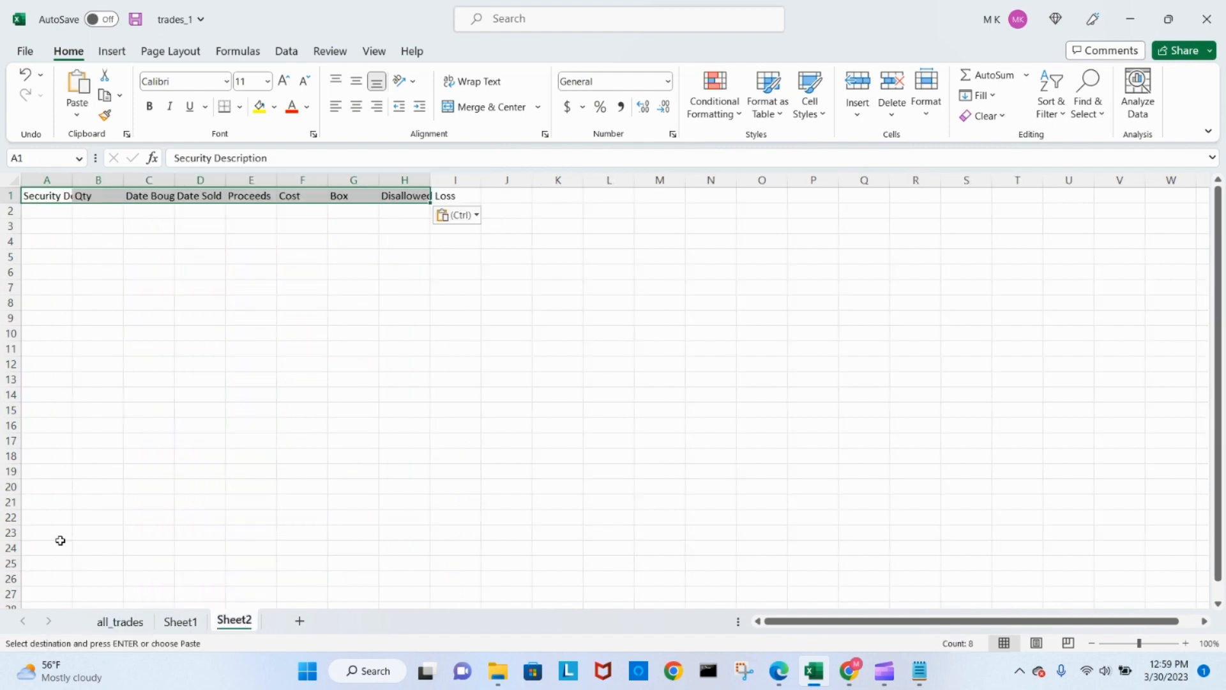
- Copy rows 1001 to 1971 of the all_trades sheet into Sheet2 starting at A2, and auto-fit all column widths
{"action": "left_click", "coordinate": [120, 621]}
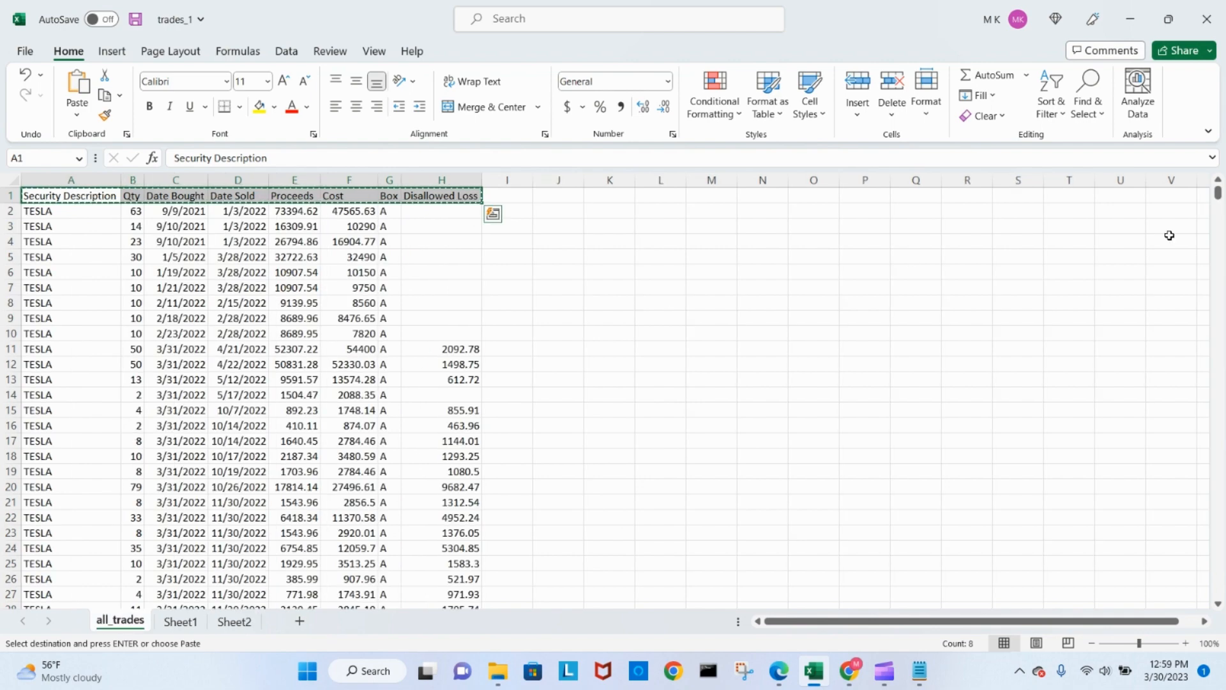
{"action": "double_click", "coordinate": [1068, 257]}
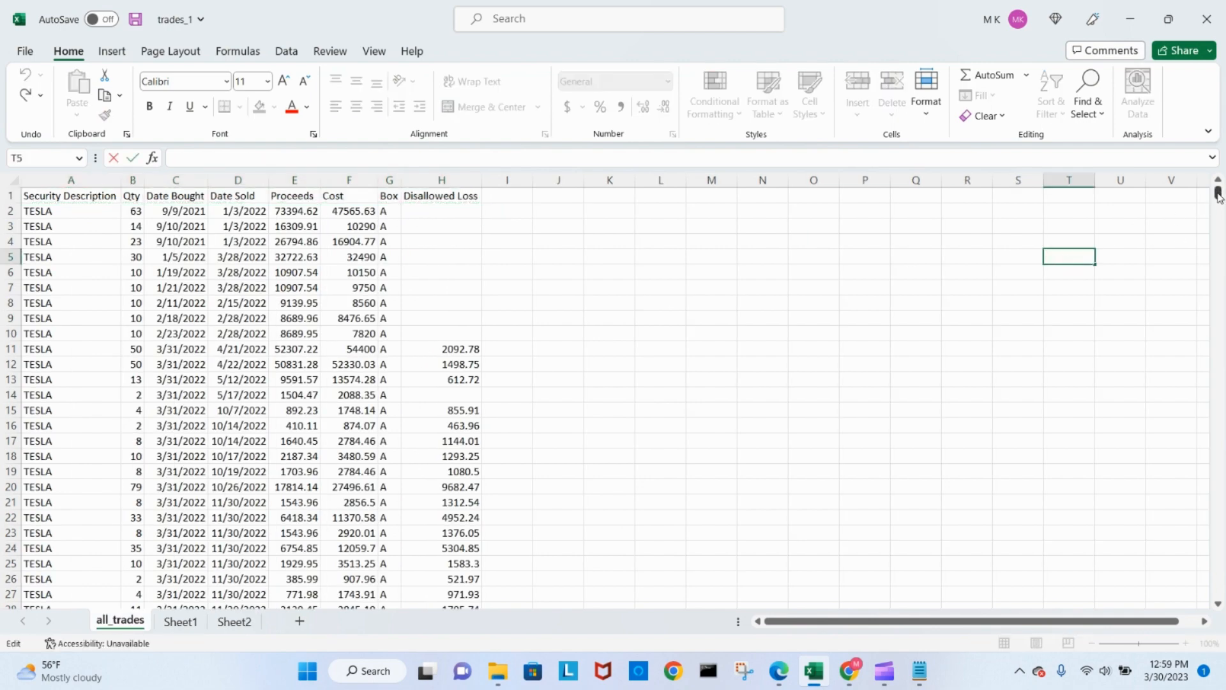
{"action": "left_click_drag", "start_coordinate": [1218, 191], "coordinate": [1221, 400]}
{"action": "scroll", "coordinate": [487, 399], "scroll_direction": "down", "scroll_amount": 11}
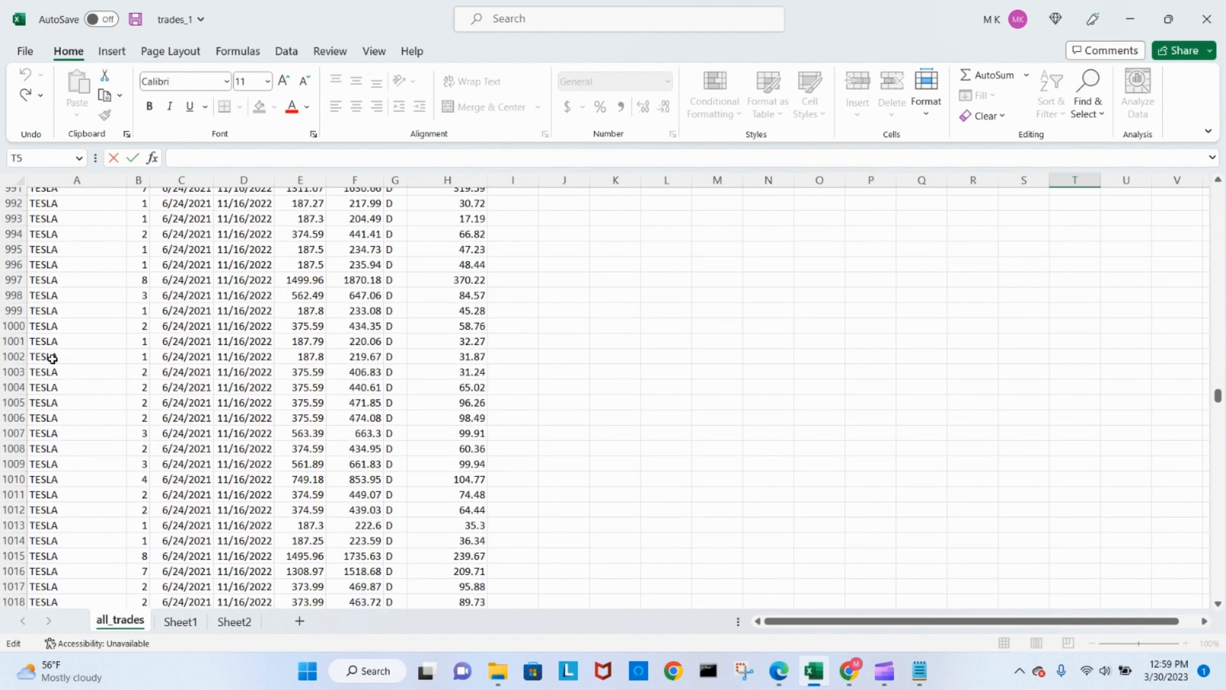
{"action": "left_click", "coordinate": [9, 341]}
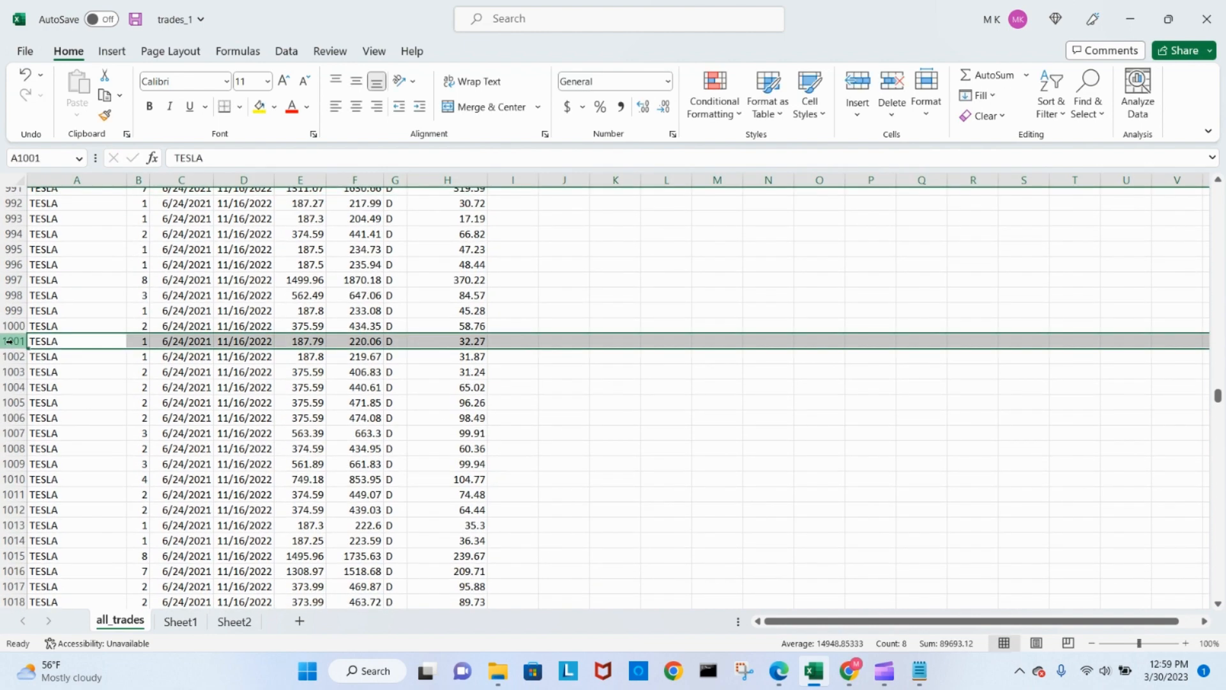
{"action": "scroll", "coordinate": [12, 343], "scroll_direction": "down", "scroll_amount": 20}
{"action": "left_click_drag", "start_coordinate": [10, 341], "coordinate": [13, 343]}
{"action": "scroll", "coordinate": [13, 343], "scroll_direction": "down", "scroll_amount": 20}
{"action": "scroll", "coordinate": [12, 343], "scroll_direction": "down", "scroll_amount": 20}
{"action": "scroll", "coordinate": [12, 343], "scroll_direction": "down", "scroll_amount": 20}
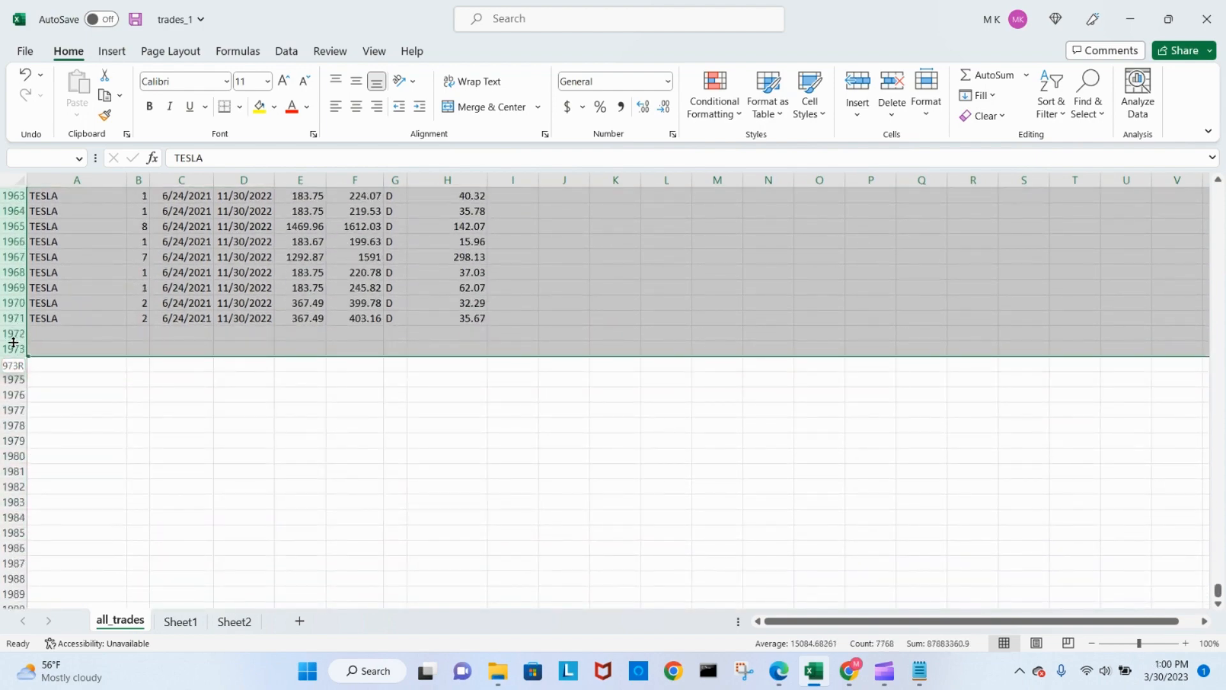
{"action": "left_click_drag", "start_coordinate": [13, 343], "coordinate": [12, 322]}
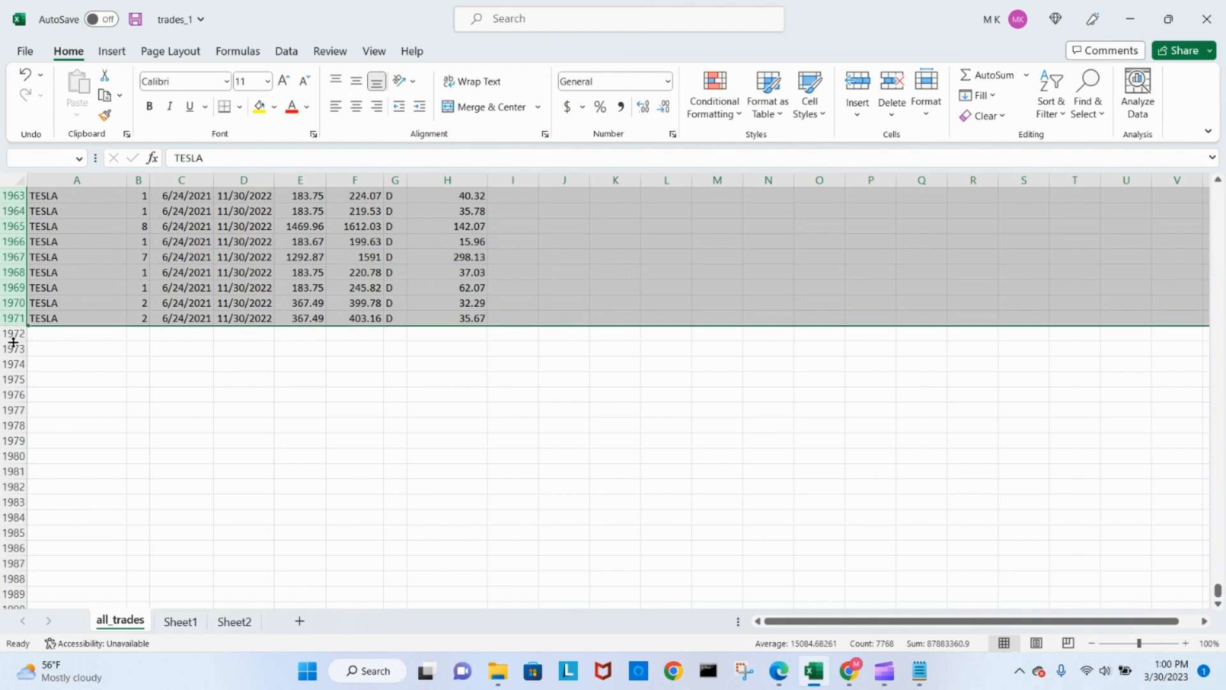
{"action": "key", "text": "ctrl+c"}
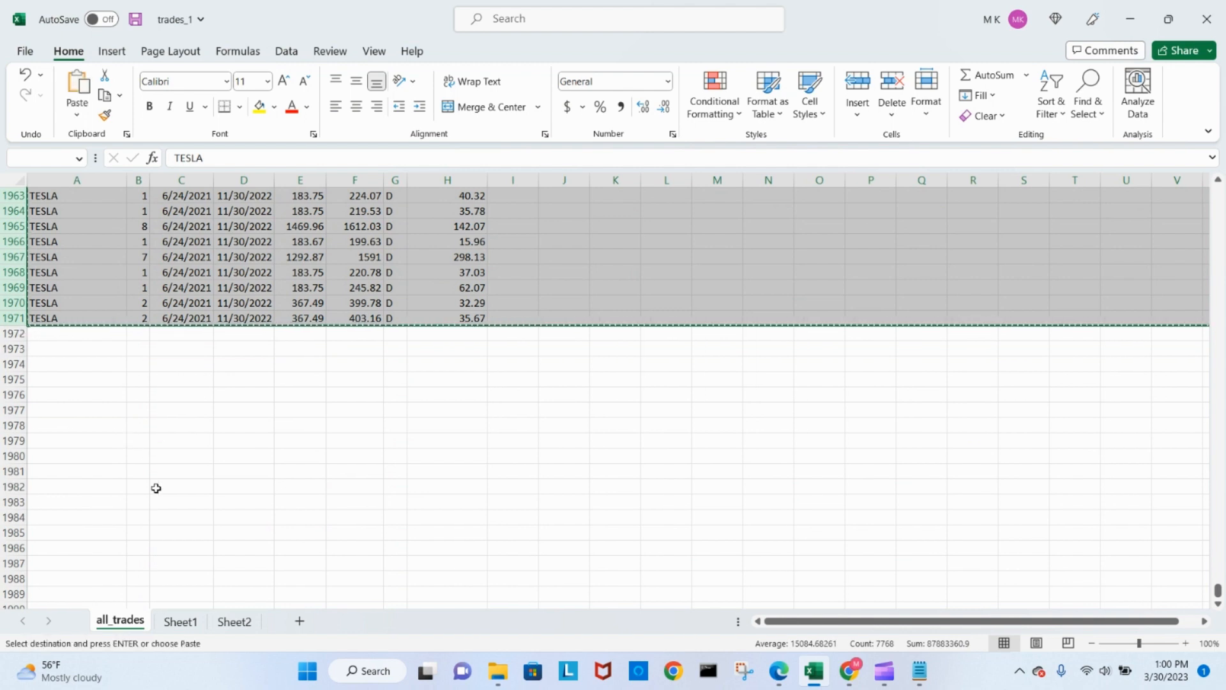
{"action": "left_click", "coordinate": [235, 622]}
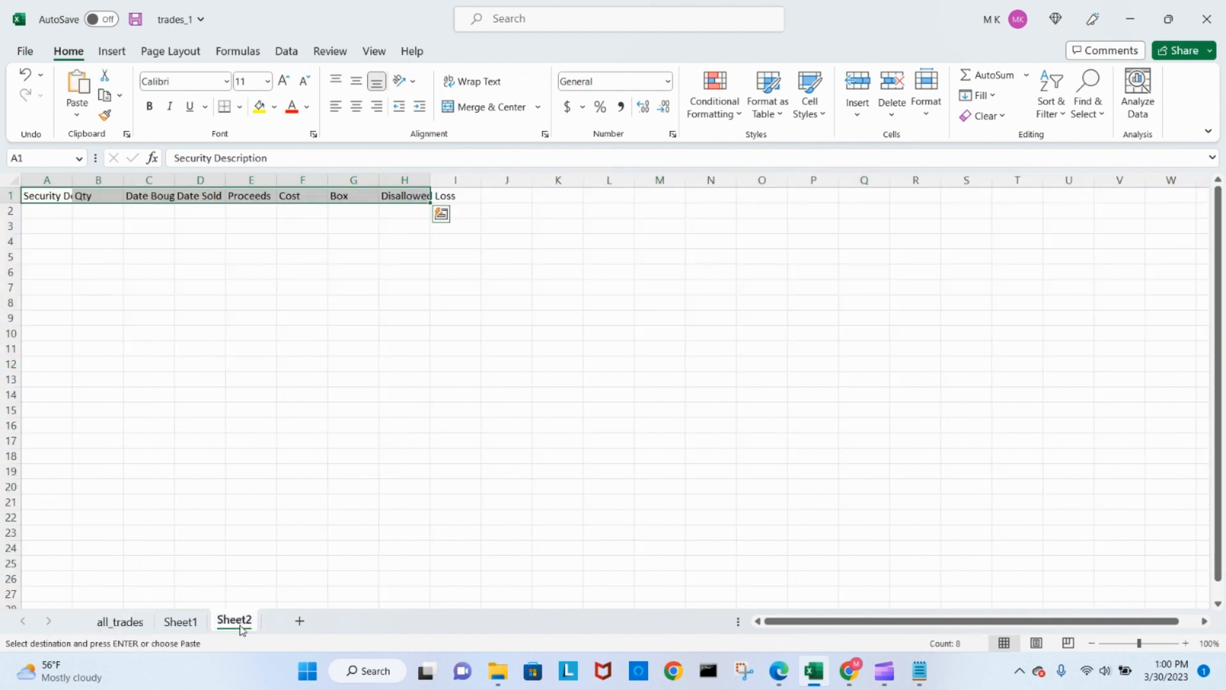
{"action": "left_click", "coordinate": [30, 213]}
{"action": "key", "text": "ctrl+v"}
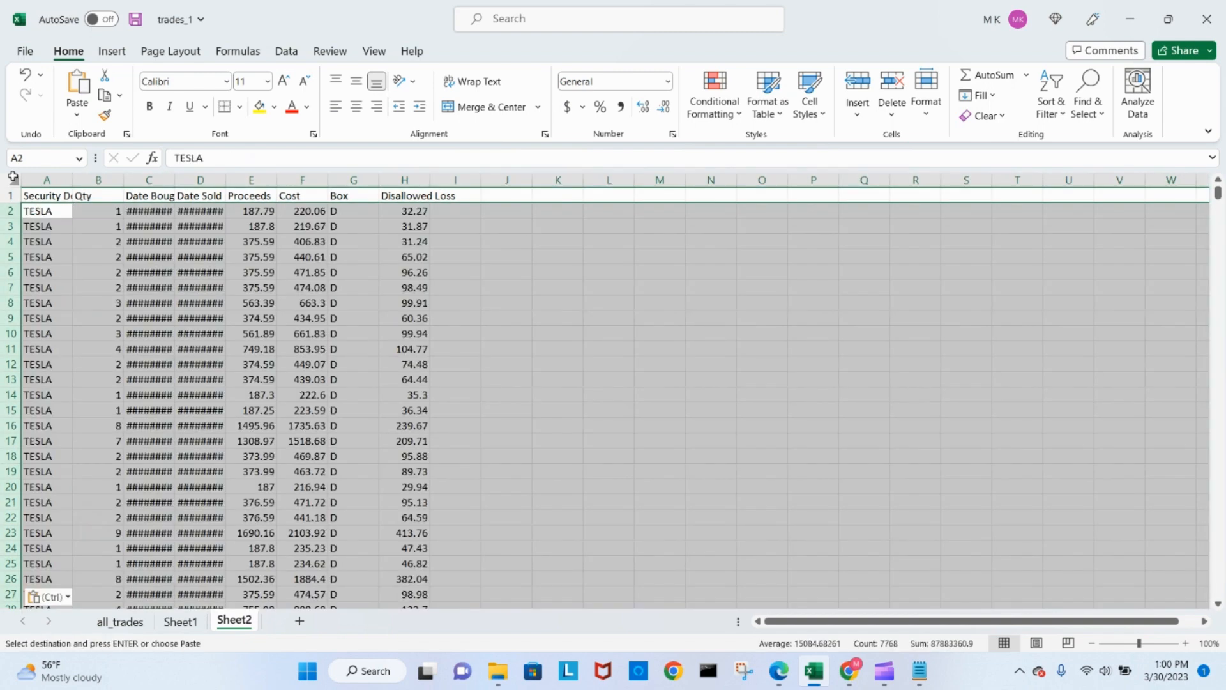
{"action": "left_click", "coordinate": [13, 179]}
{"action": "double_click", "coordinate": [73, 177]}
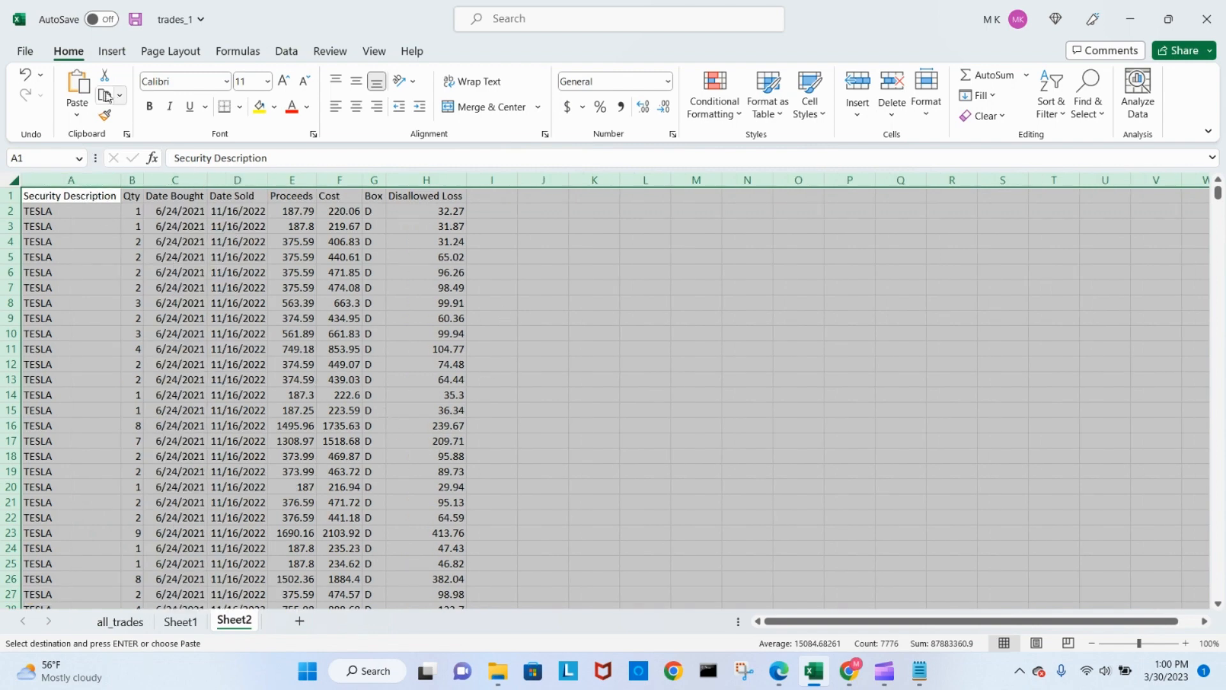
- Save only the active Sheet2 as a CSV (MS-DOS) file named trades_2 in the Excel_101 folder
{"action": "left_click", "coordinate": [25, 51]}
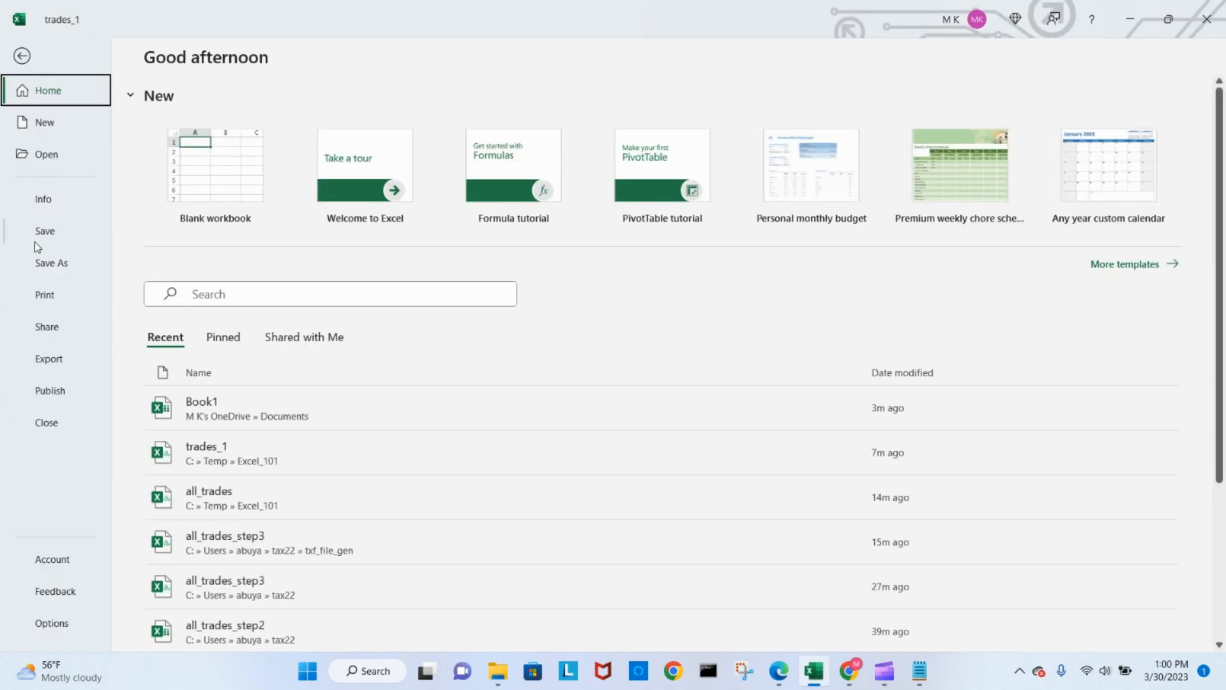
{"action": "left_click", "coordinate": [48, 263]}
{"action": "left_click", "coordinate": [483, 117]}
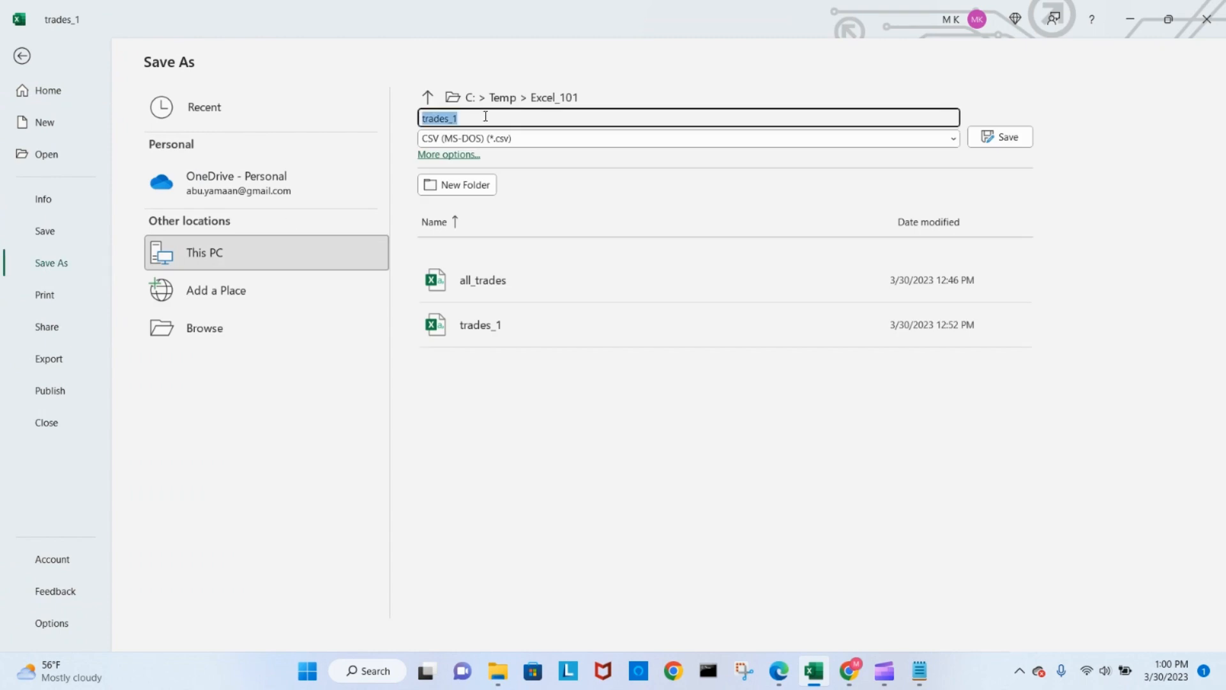
{"action": "left_click", "coordinate": [485, 117]}
{"action": "left_click", "coordinate": [995, 142]}
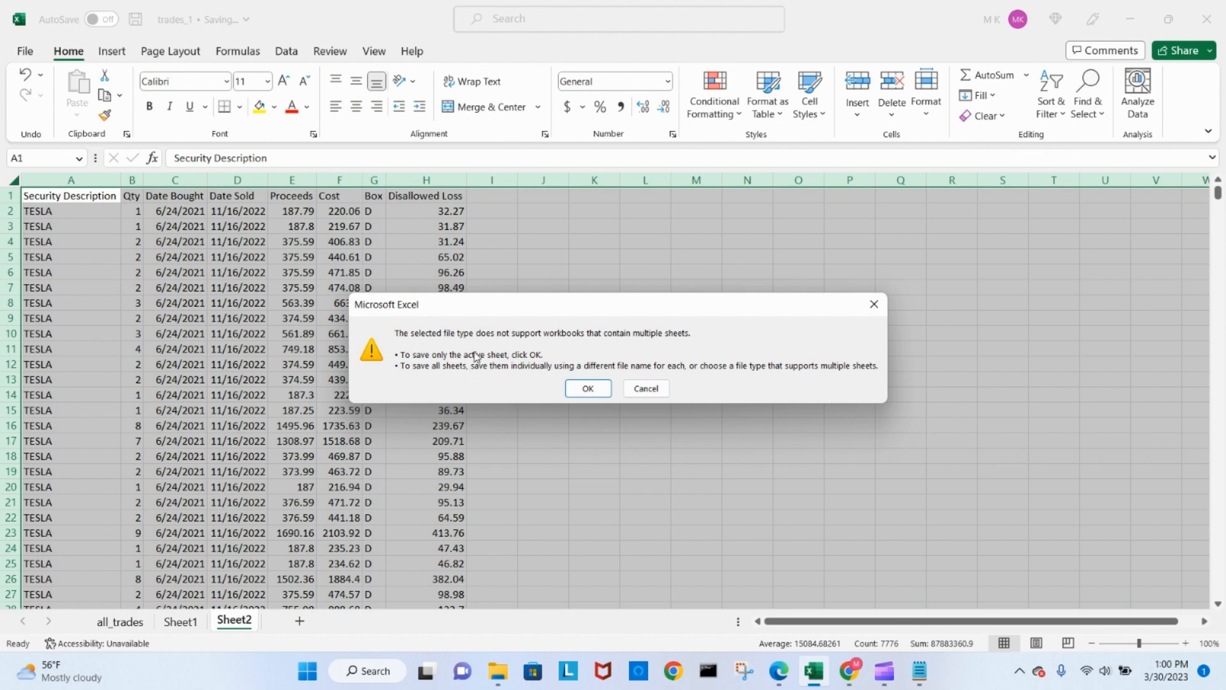
{"action": "left_click", "coordinate": [588, 391]}
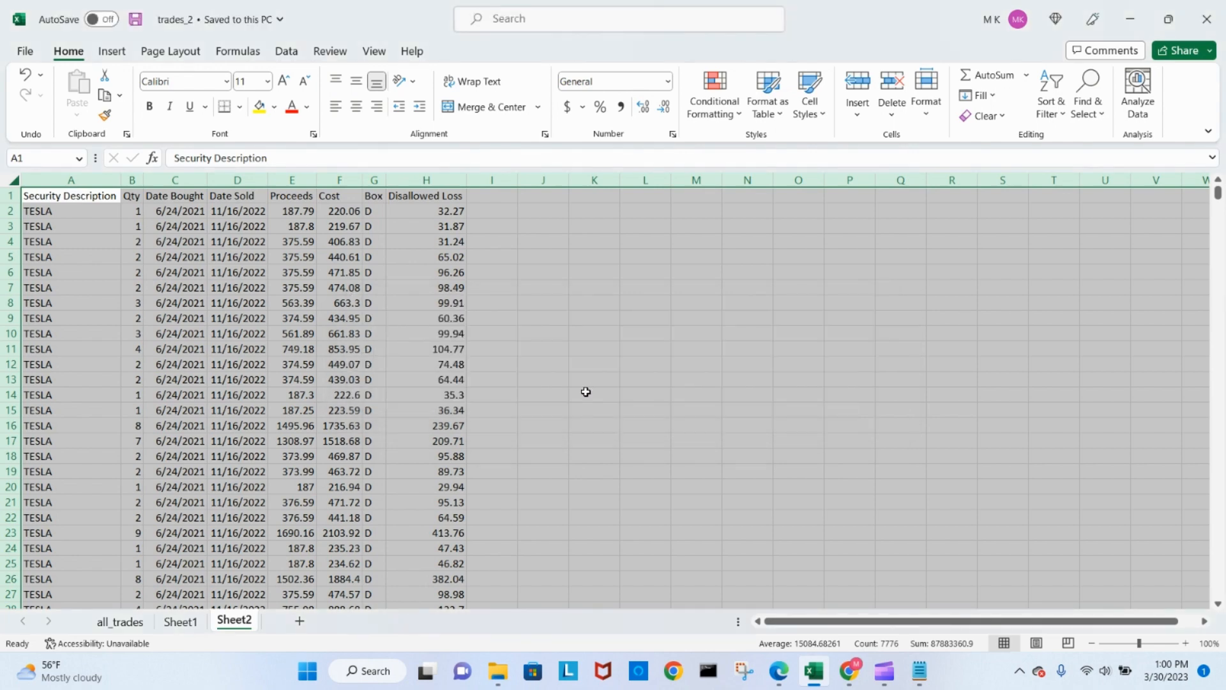
{"action": "left_click", "coordinate": [556, 346]}
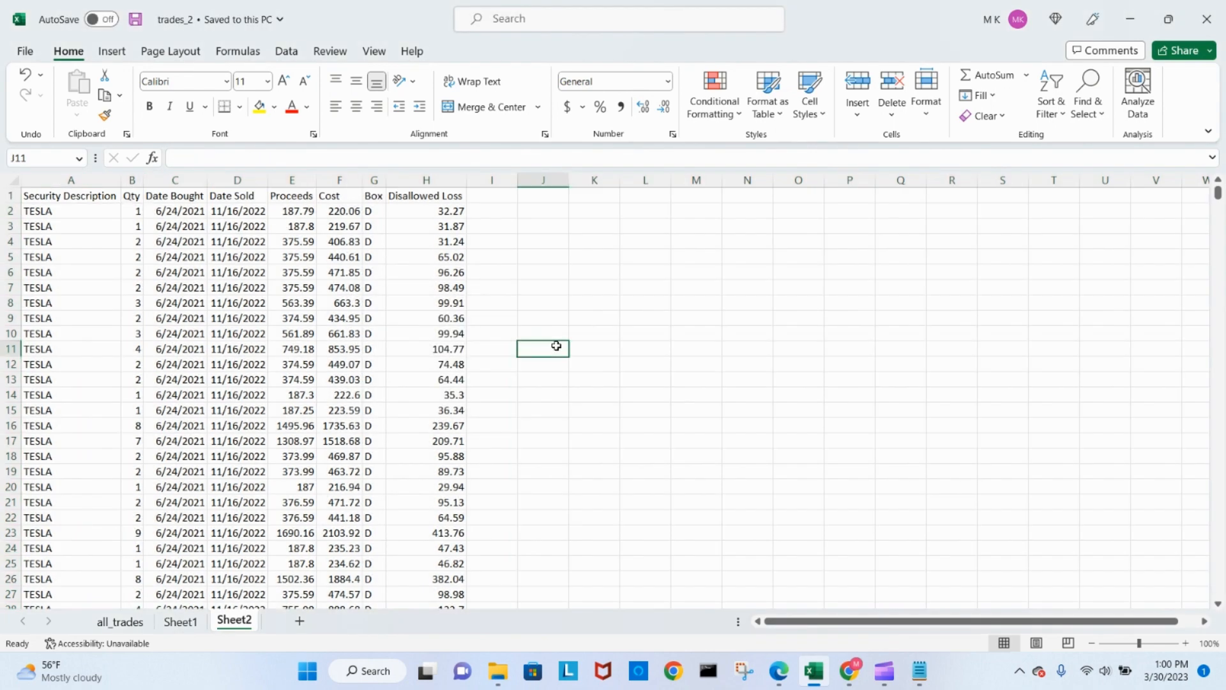
- Switch to File Explorer's Excel_101 folder and widen the Type column to check the saved CSV files
{"action": "left_click", "coordinate": [498, 669]}
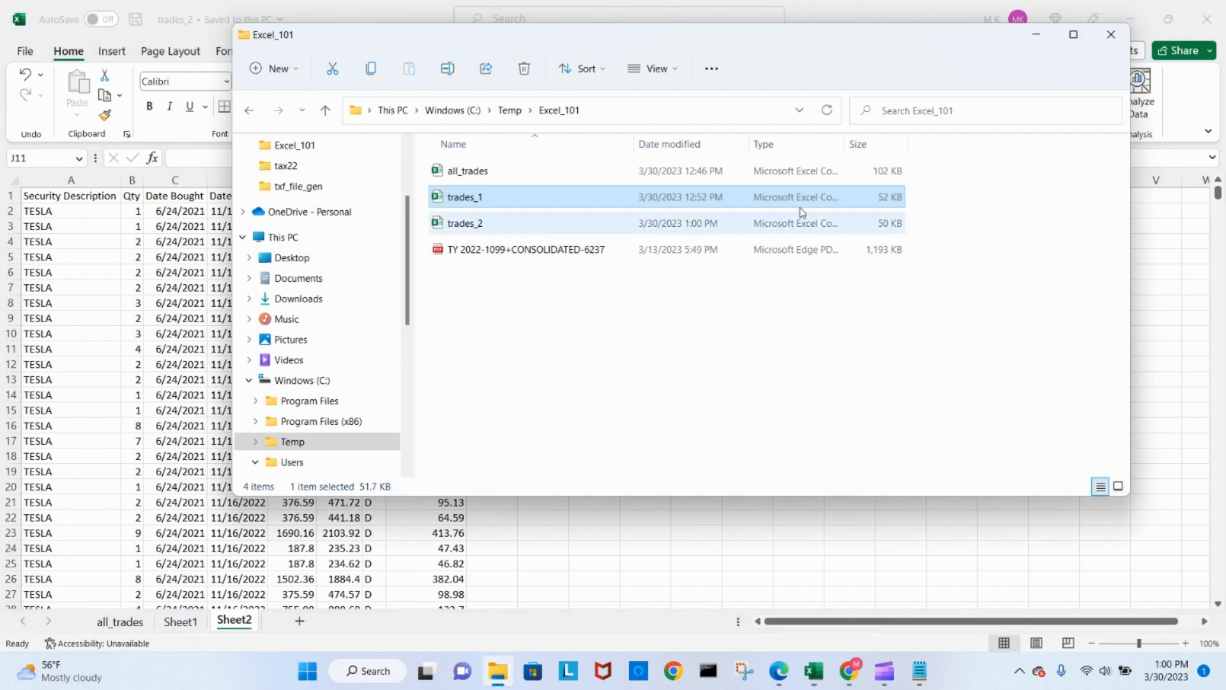
{"action": "left_click_drag", "start_coordinate": [844, 149], "coordinate": [927, 141]}
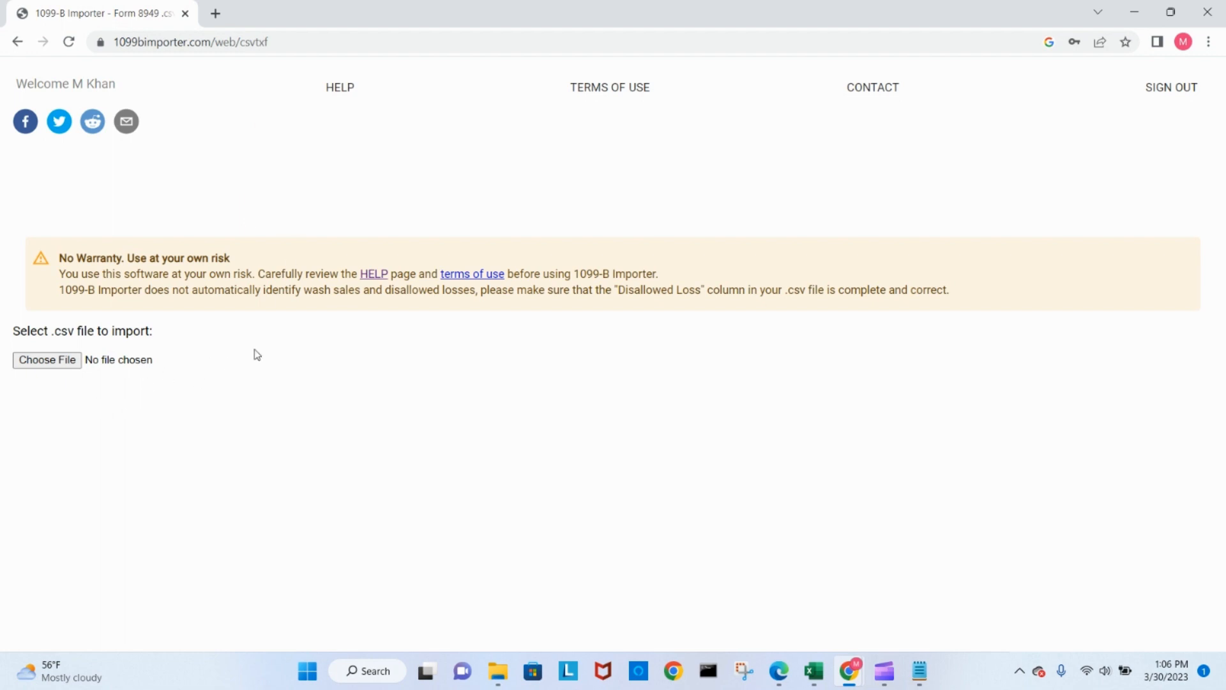
- Load the trades_1 CSV file from the Excel_101 folder into the 1099-B Importer
{"action": "left_click", "coordinate": [54, 367]}
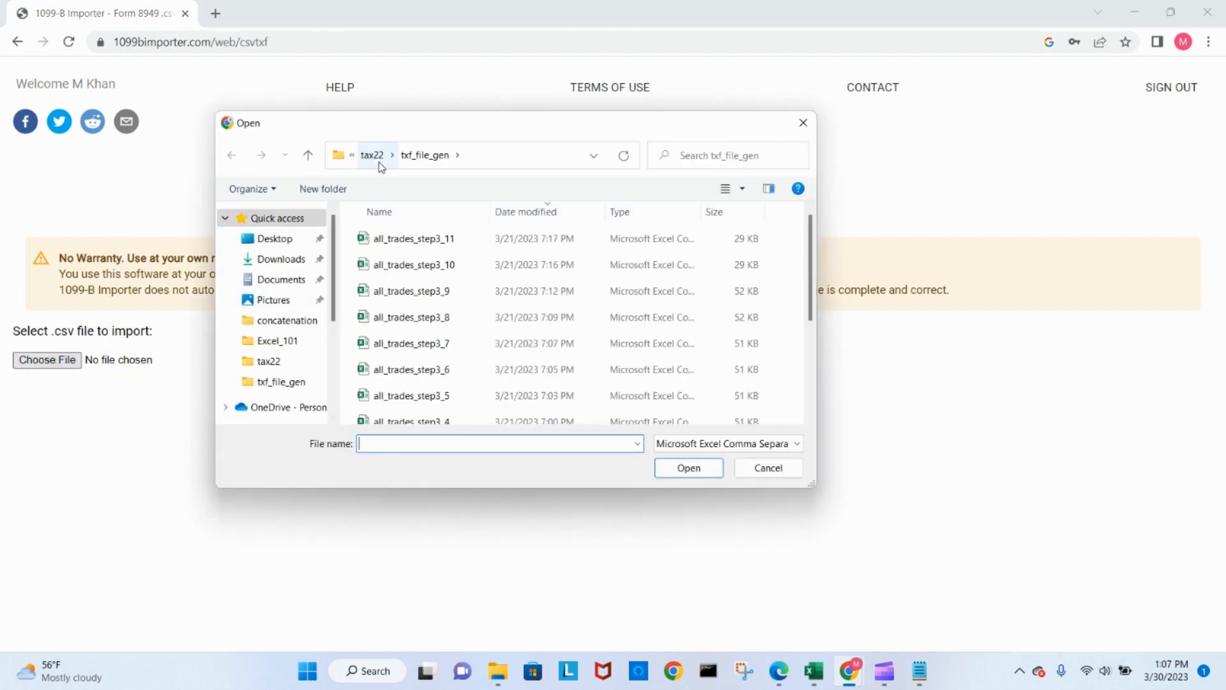
{"action": "left_click", "coordinate": [276, 343]}
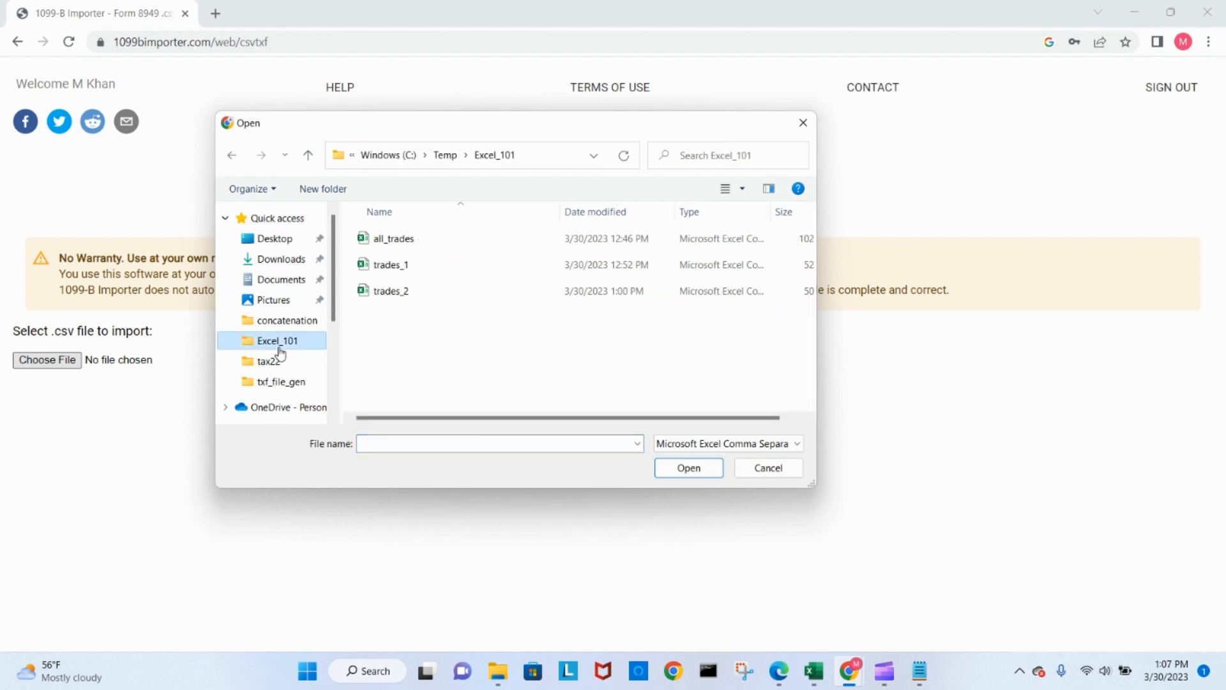
{"action": "left_click", "coordinate": [400, 267]}
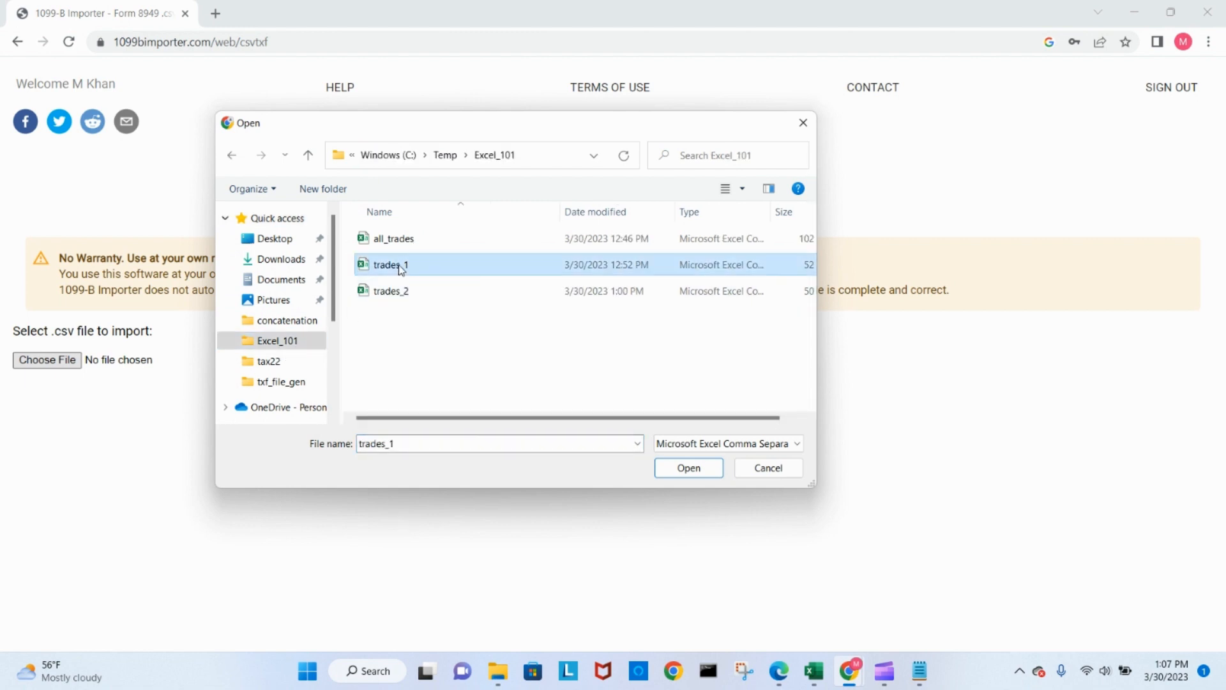
{"action": "left_click", "coordinate": [689, 468]}
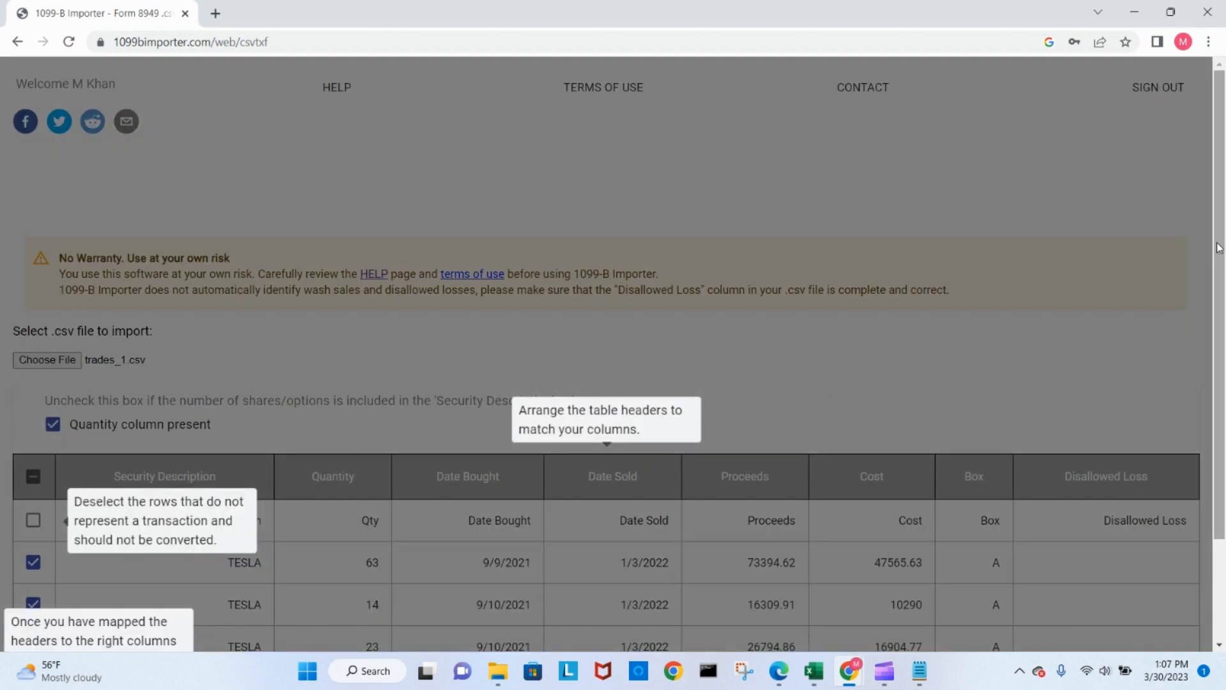
- Dismiss the help tips, convert the loaded trades_1 transactions and download the resulting TXF file
{"action": "scroll", "coordinate": [1162, 371], "scroll_direction": "down", "scroll_amount": 2}
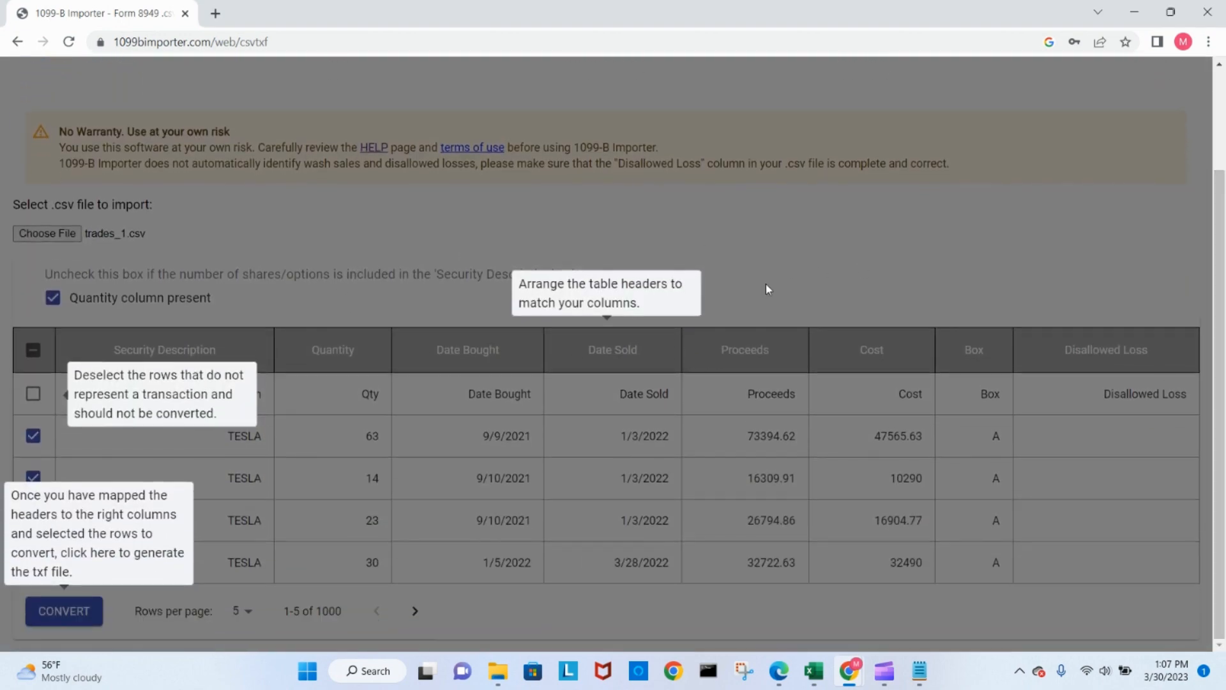
{"action": "left_click", "coordinate": [768, 289]}
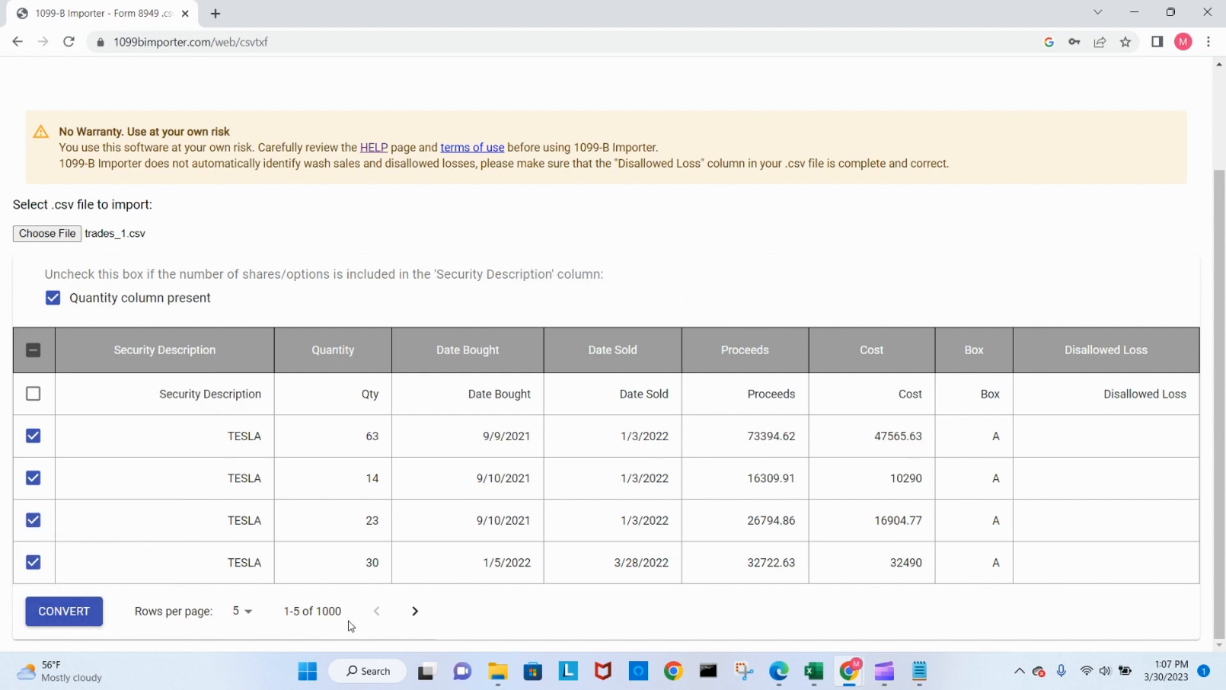
{"action": "left_click", "coordinate": [67, 616]}
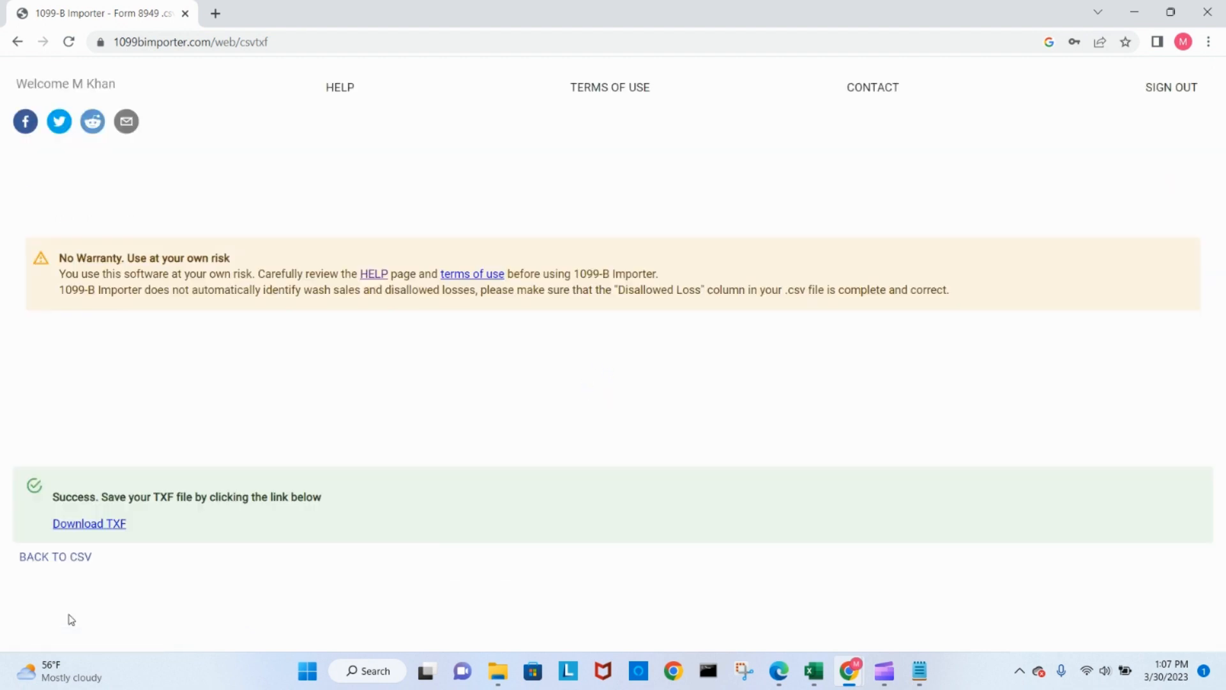
{"action": "left_click", "coordinate": [89, 525]}
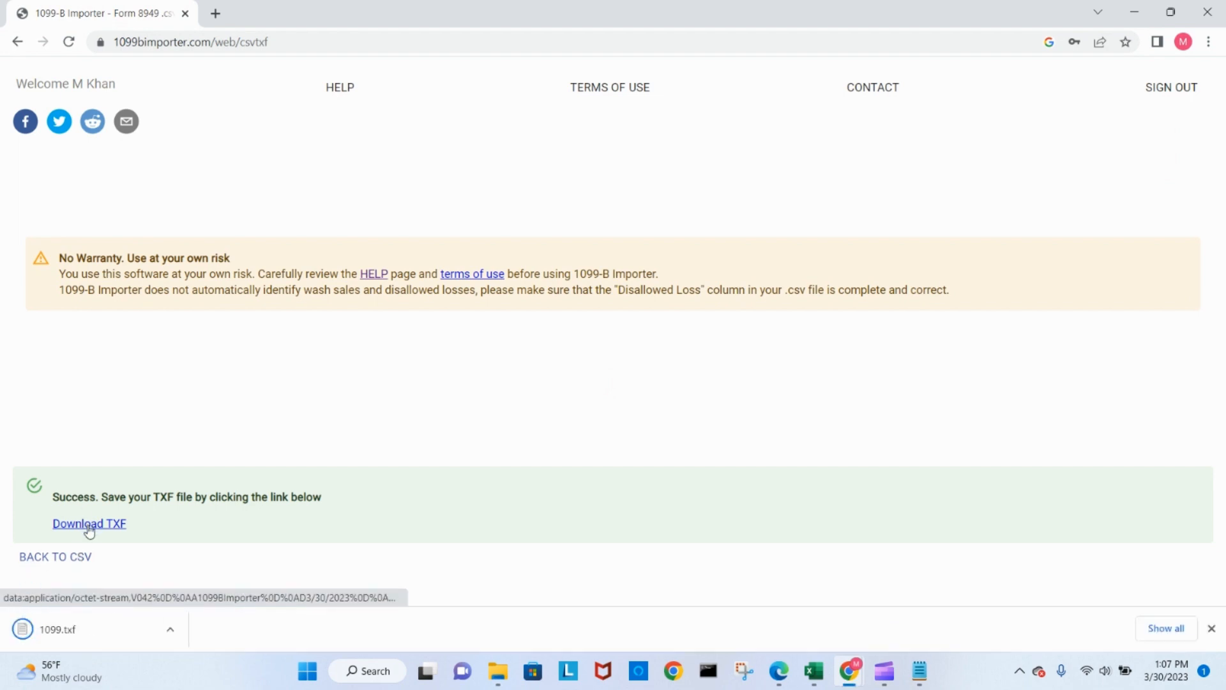
- Show the downloaded 1099.txf in its folder and open it in Notepad to examine the converted Tesla transactions
{"action": "left_click", "coordinate": [171, 631]}
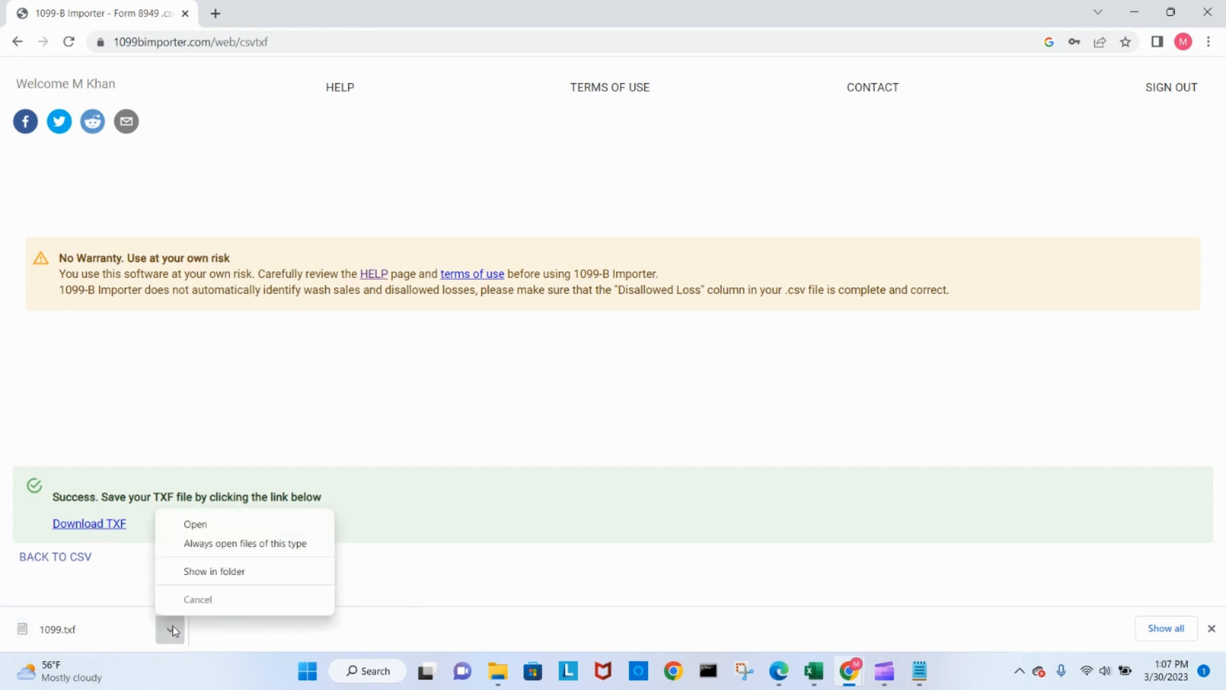
{"action": "left_click", "coordinate": [211, 574]}
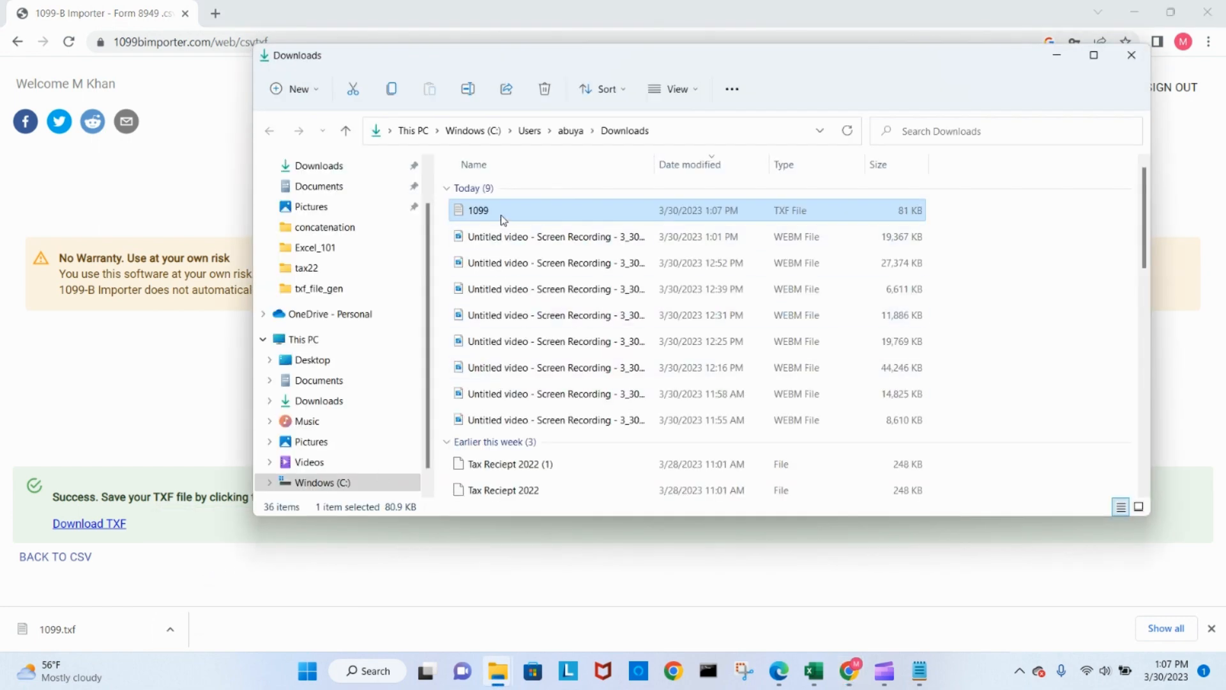
{"action": "double_click", "coordinate": [497, 216]}
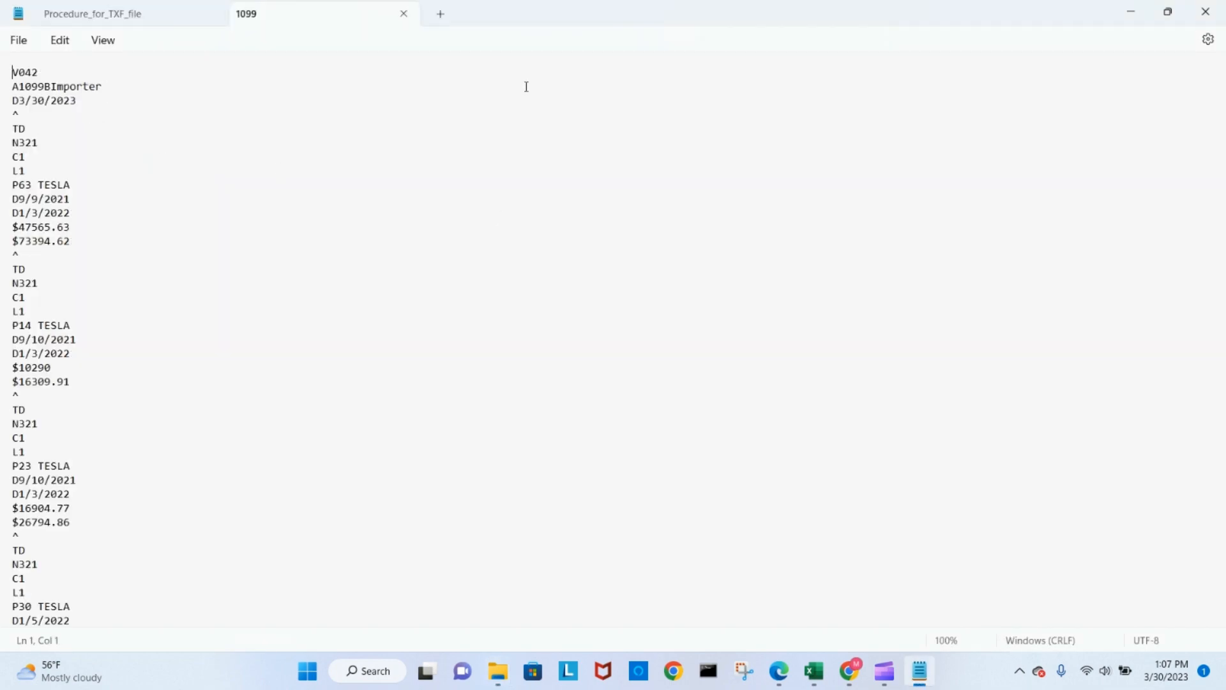
{"action": "mouse_move", "coordinate": [1222, 105]}
{"action": "left_mouse_down"}
{"action": "mouse_move", "coordinate": [1224, 411]}
{"action": "mouse_move", "coordinate": [1218, 94]}
{"action": "left_mouse_up"}
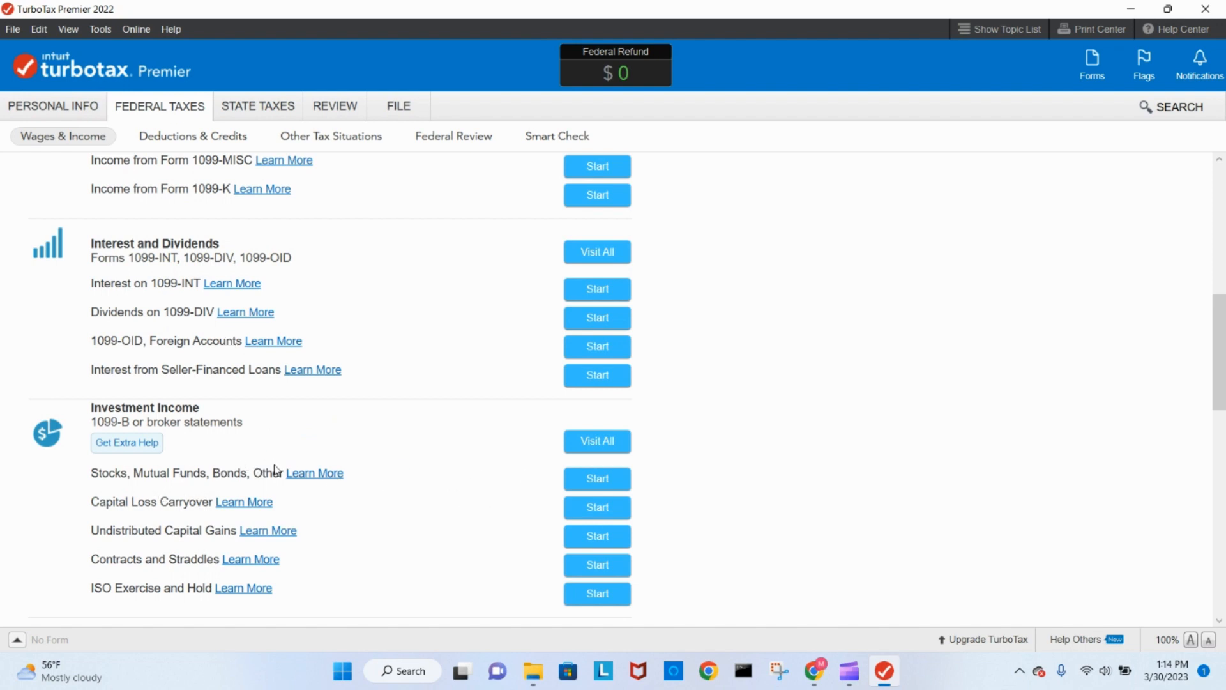
- In TurboTax, start an import from accounting software using the source Other Financial Software (TXF file)
{"action": "left_click", "coordinate": [14, 30]}
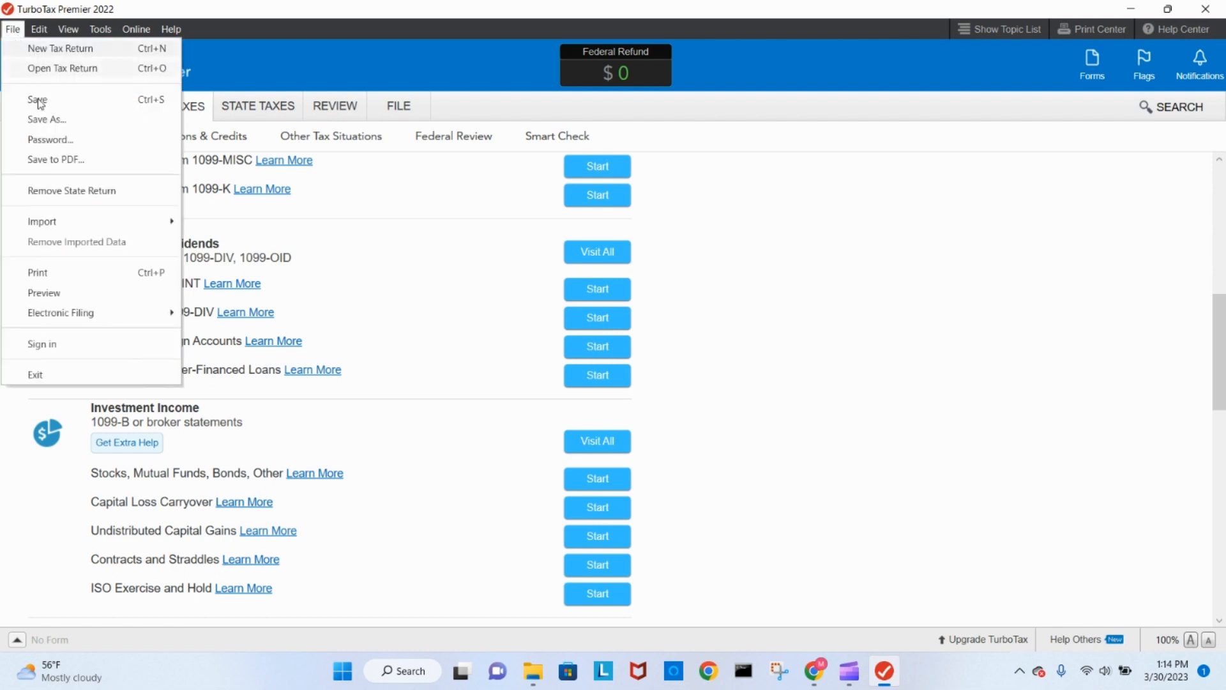
{"action": "mouse_move", "coordinate": [95, 222]}
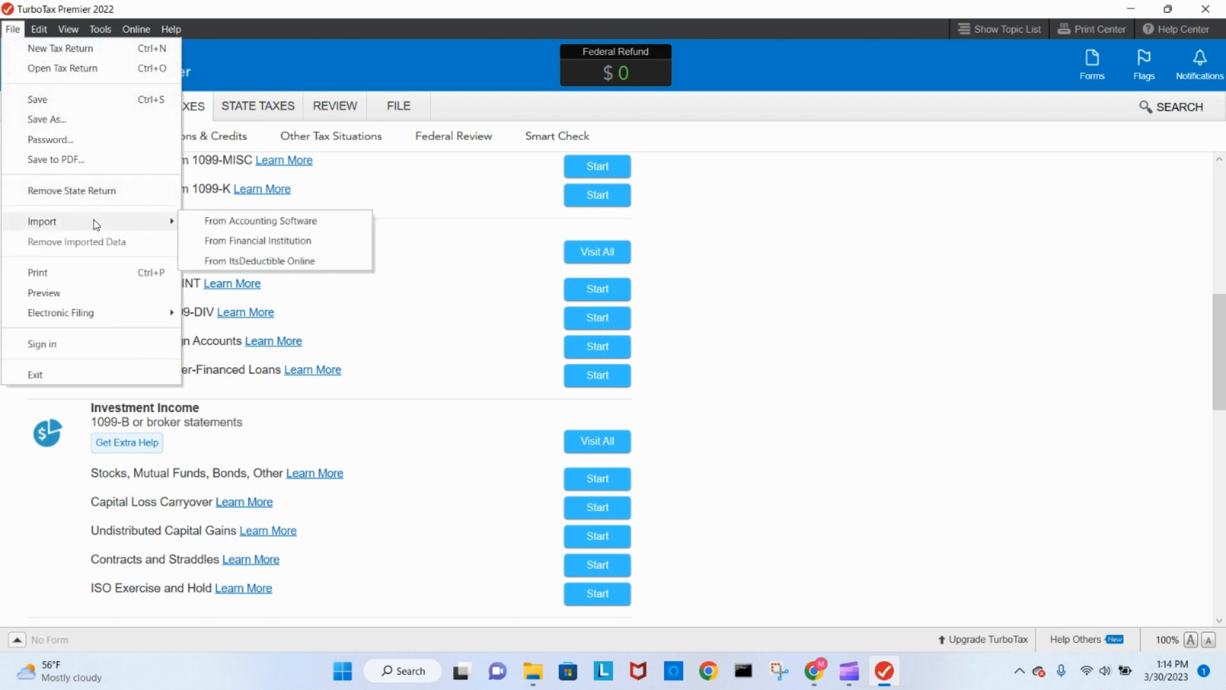
{"action": "left_click", "coordinate": [228, 222]}
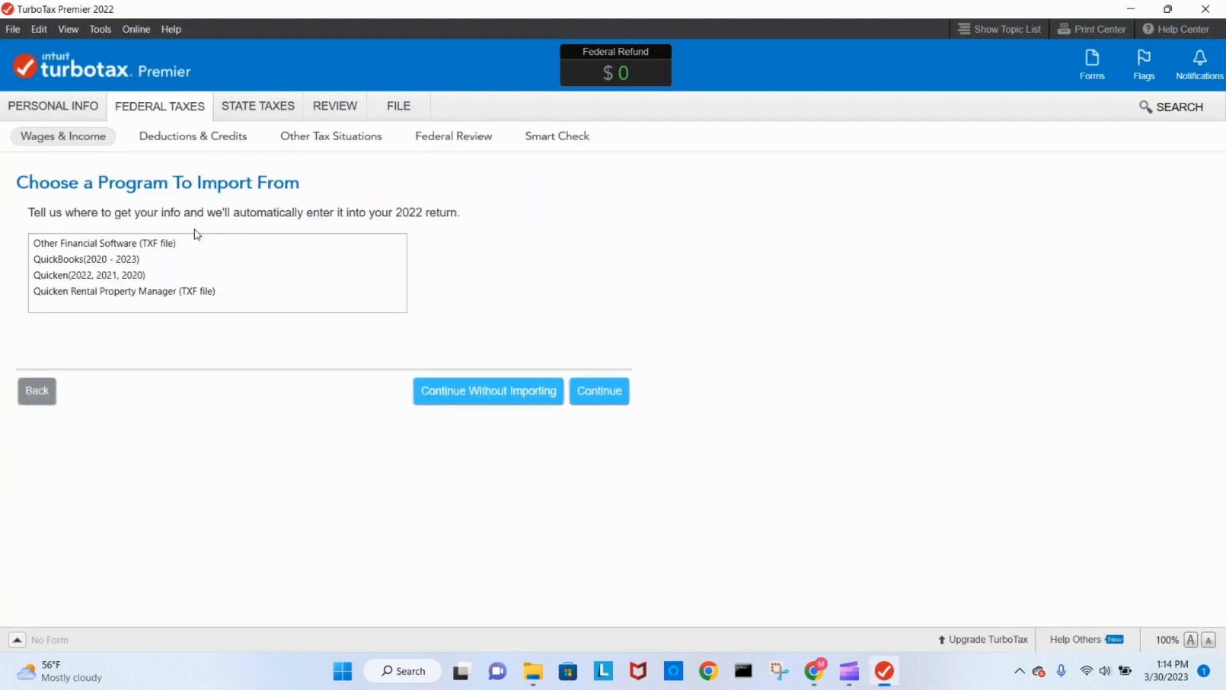
{"action": "left_click", "coordinate": [146, 249]}
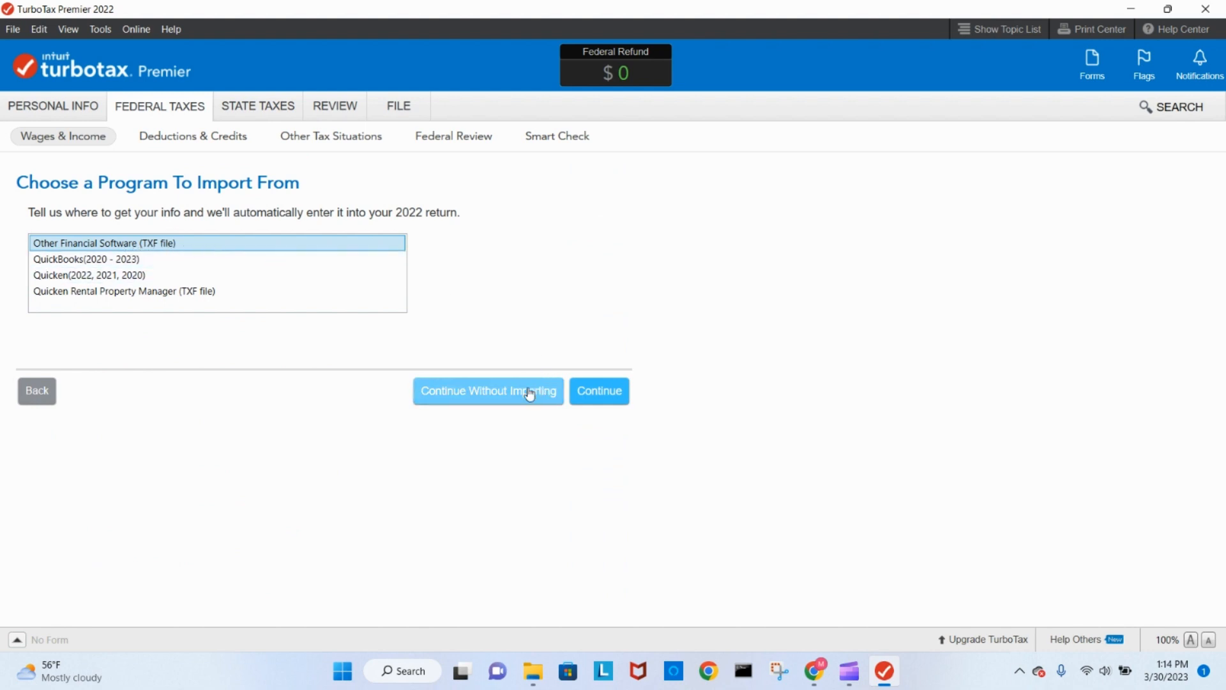
{"action": "left_click", "coordinate": [602, 403]}
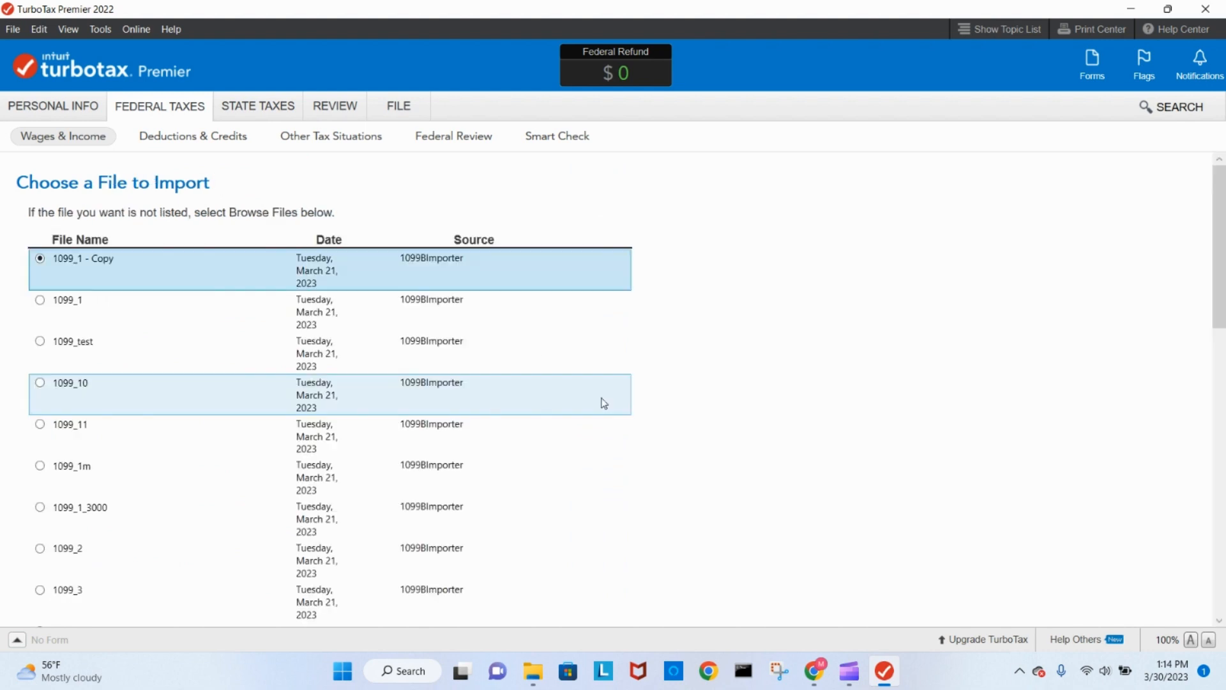
- Browse to the Downloads folder and choose the TXF file 1099 as the file to import
{"action": "scroll", "coordinate": [753, 363], "scroll_direction": "down", "scroll_amount": 10}
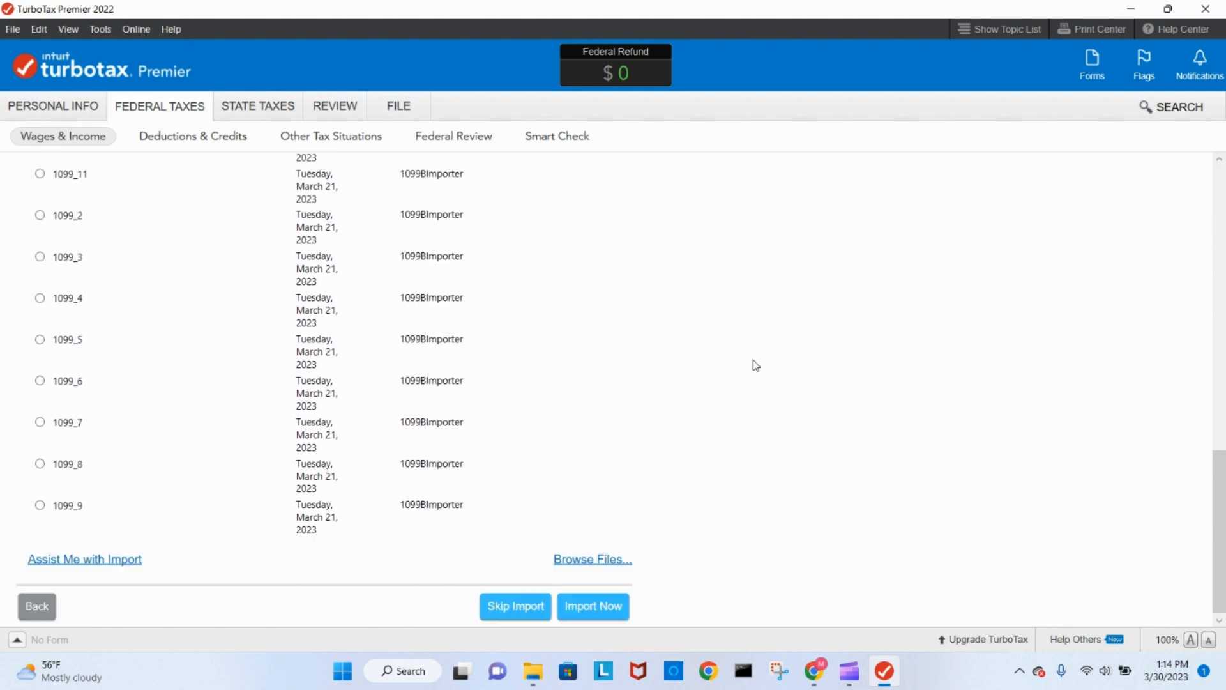
{"action": "left_click", "coordinate": [604, 561]}
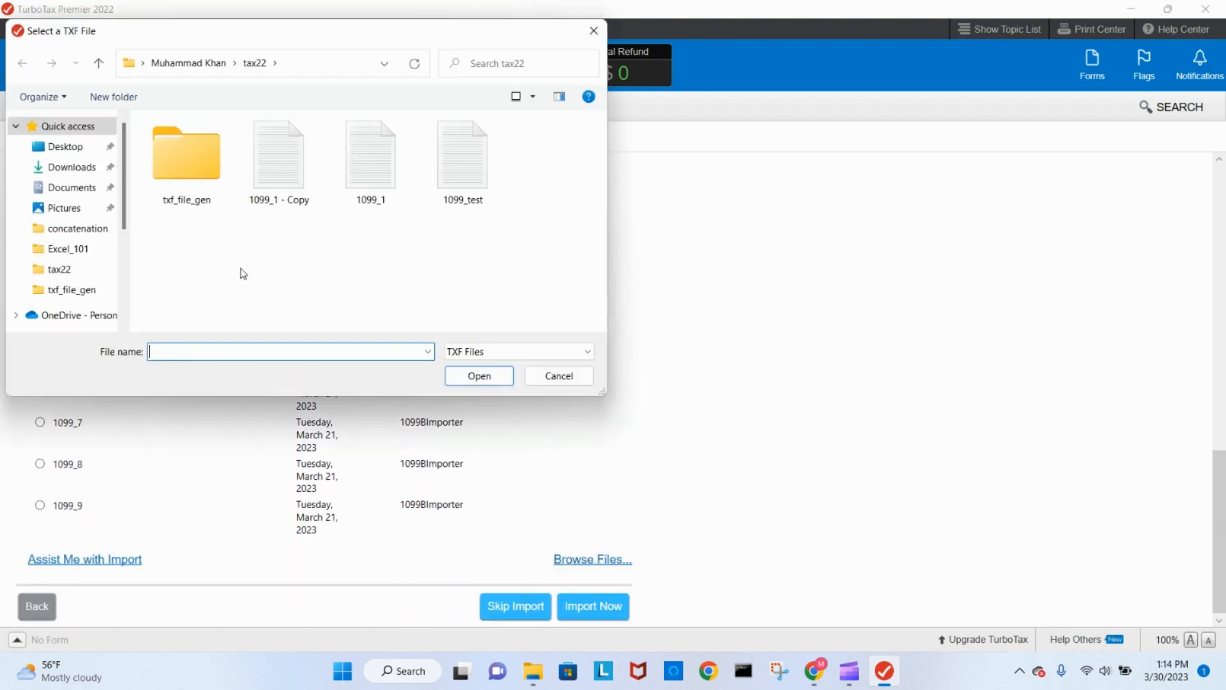
{"action": "left_click", "coordinate": [69, 250]}
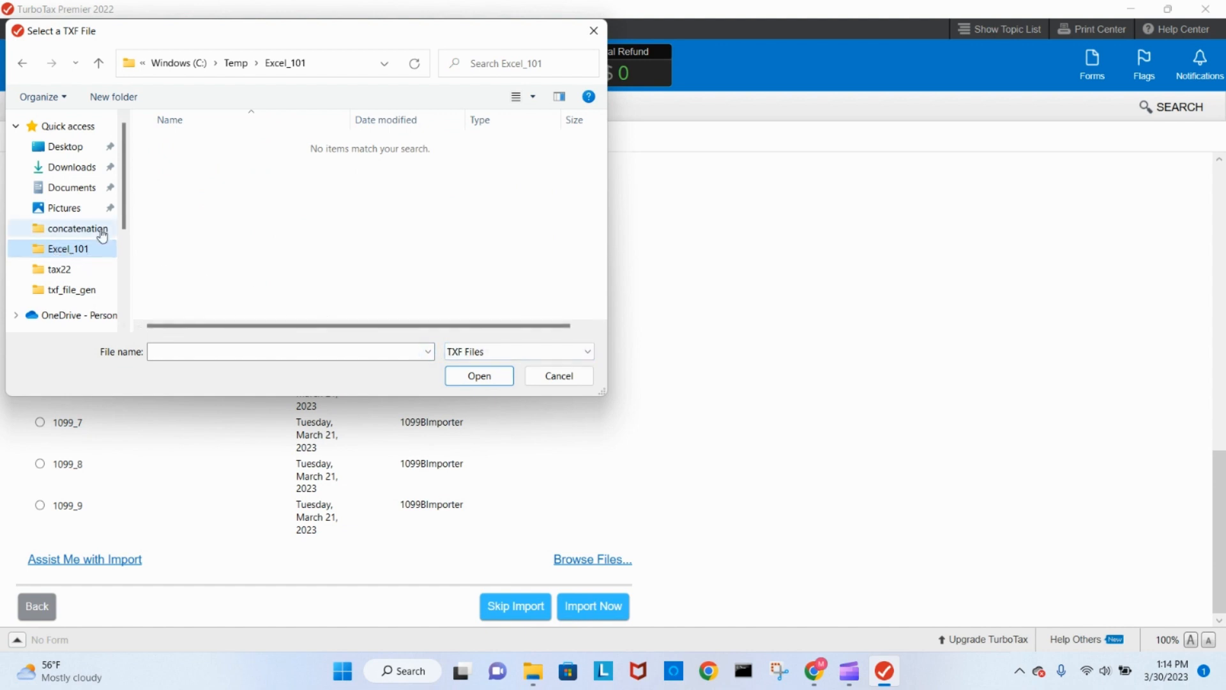
{"action": "left_click", "coordinate": [74, 168]}
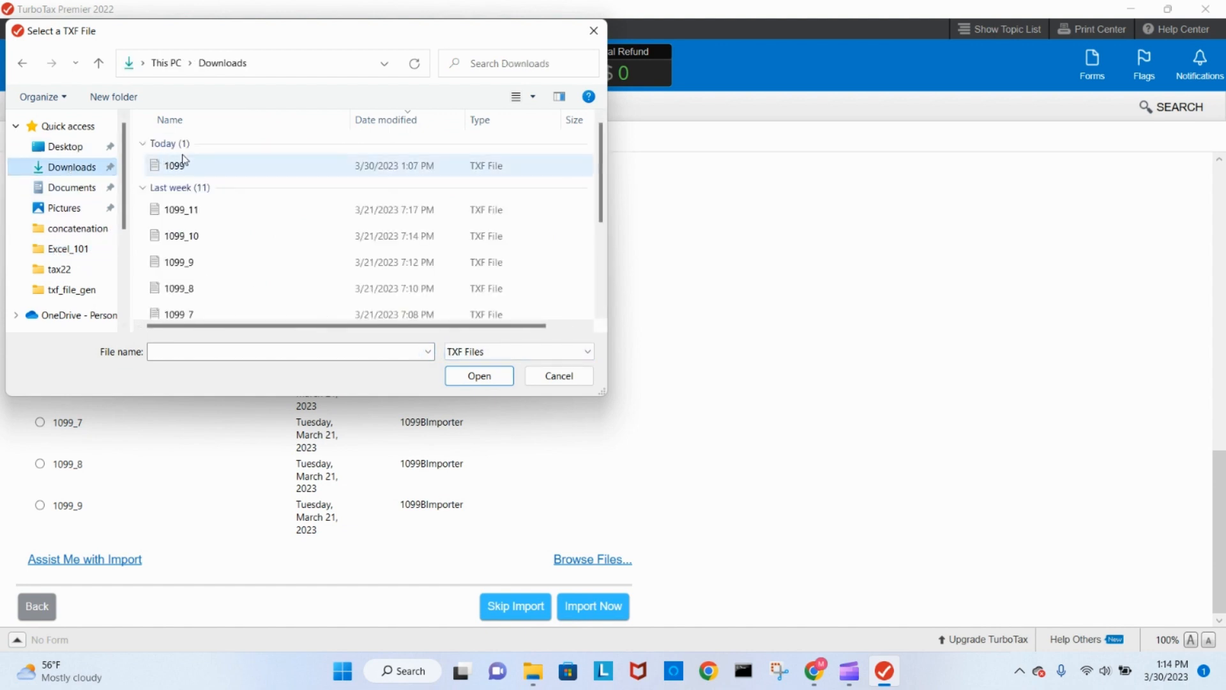
{"action": "left_click", "coordinate": [189, 168]}
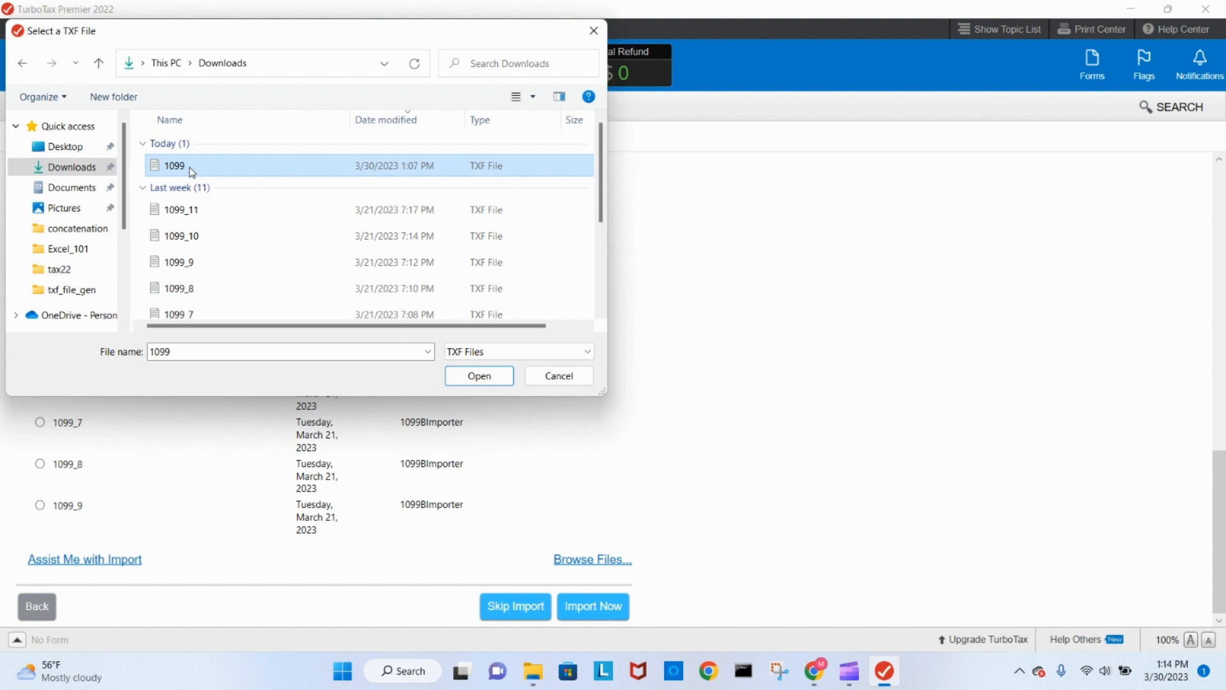
{"action": "left_click", "coordinate": [488, 380]}
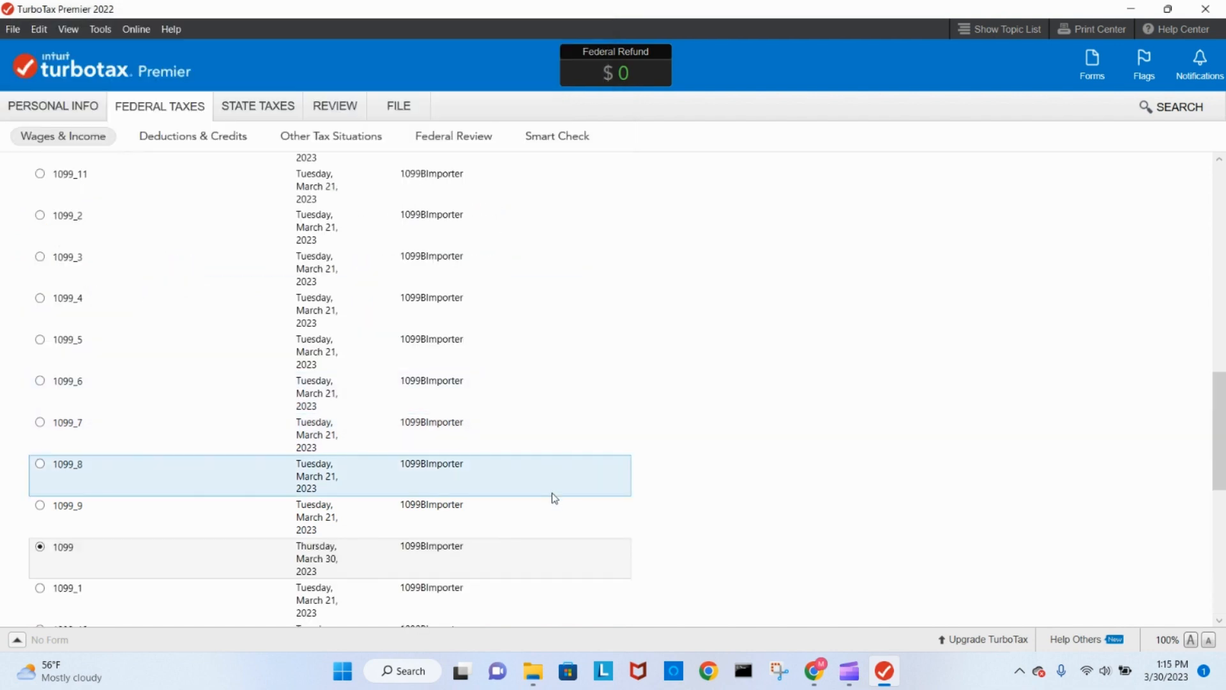
- Import the 1099-B documents from the selected 1099 file and close the import summary
{"action": "scroll", "coordinate": [558, 492], "scroll_direction": "down", "scroll_amount": 5}
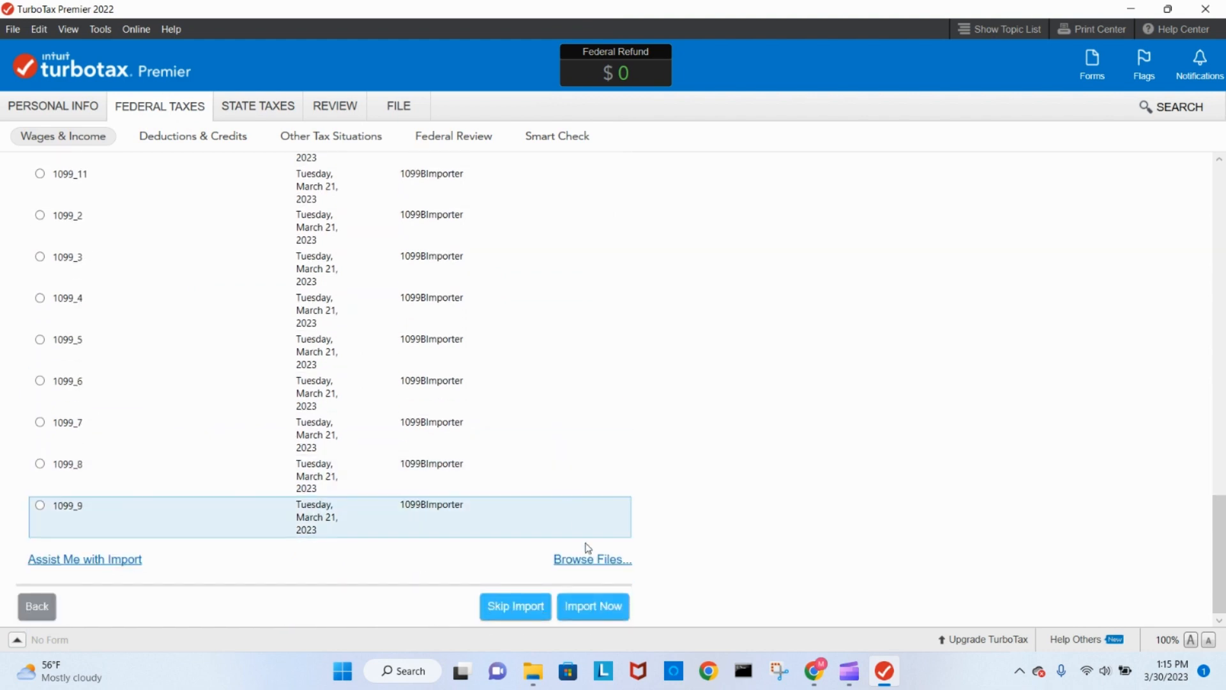
{"action": "left_click", "coordinate": [600, 612]}
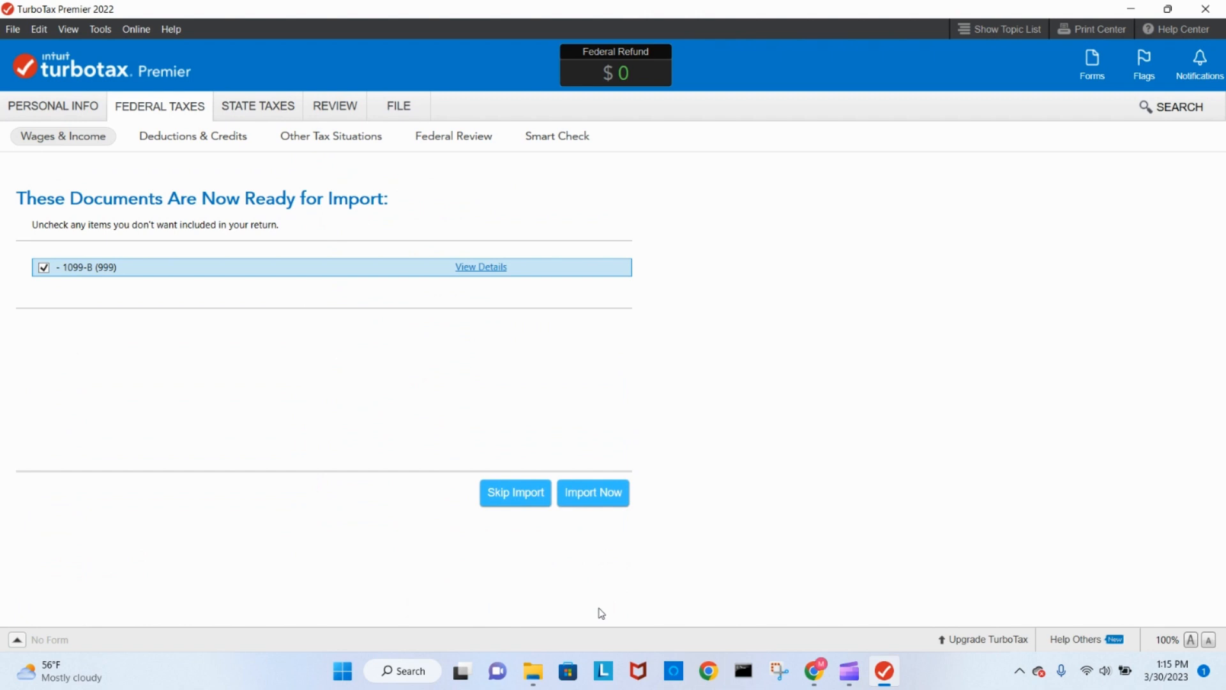
{"action": "left_click", "coordinate": [585, 495]}
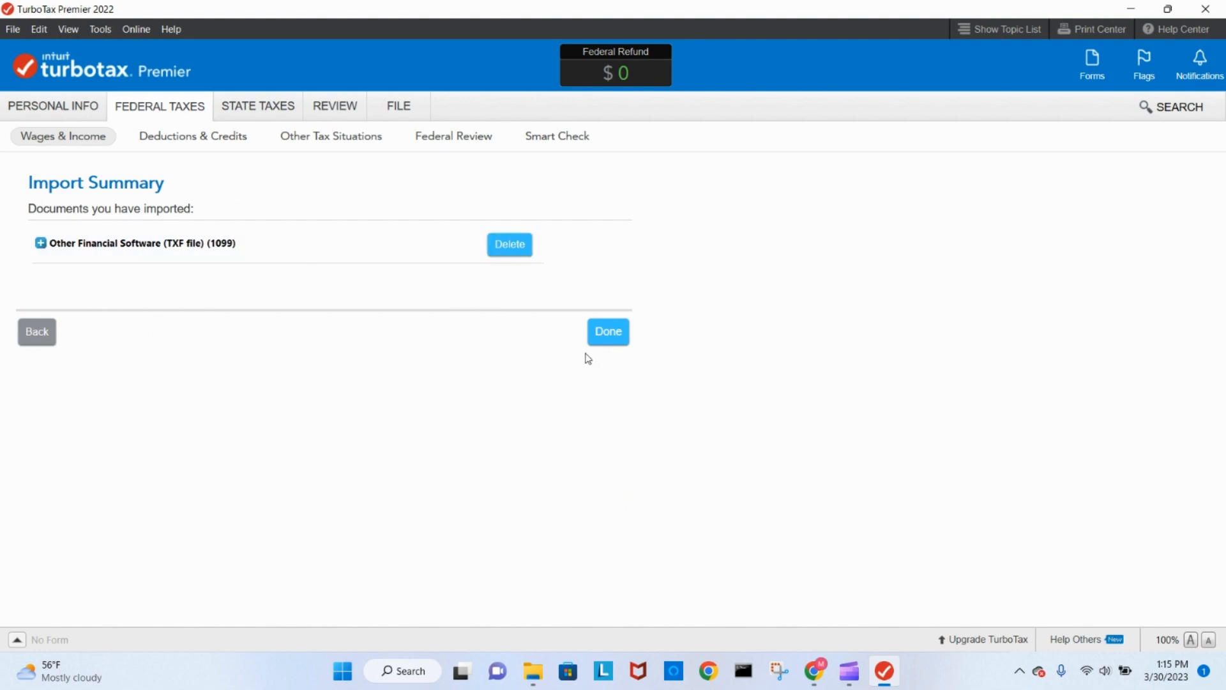
{"action": "left_click", "coordinate": [612, 336]}
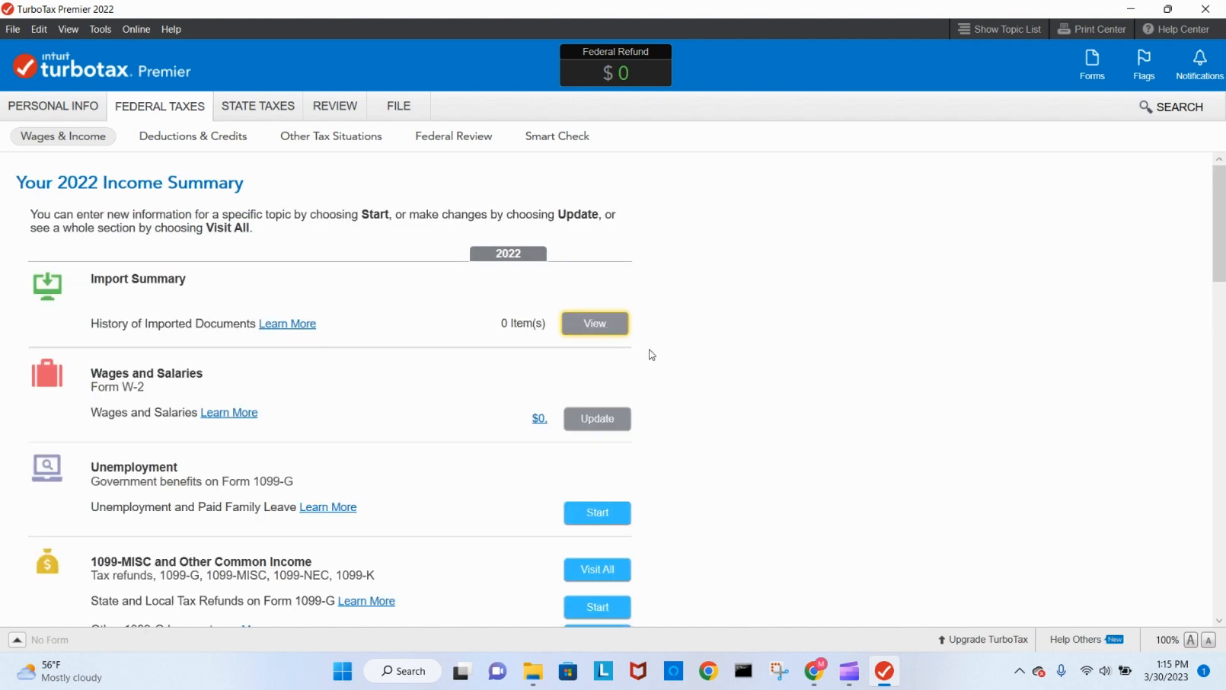
- Update Stocks, Mutual Funds, Bonds, Other under Investment Income and open the Untitled account for editing
{"action": "scroll", "coordinate": [776, 408], "scroll_direction": "down", "scroll_amount": 8}
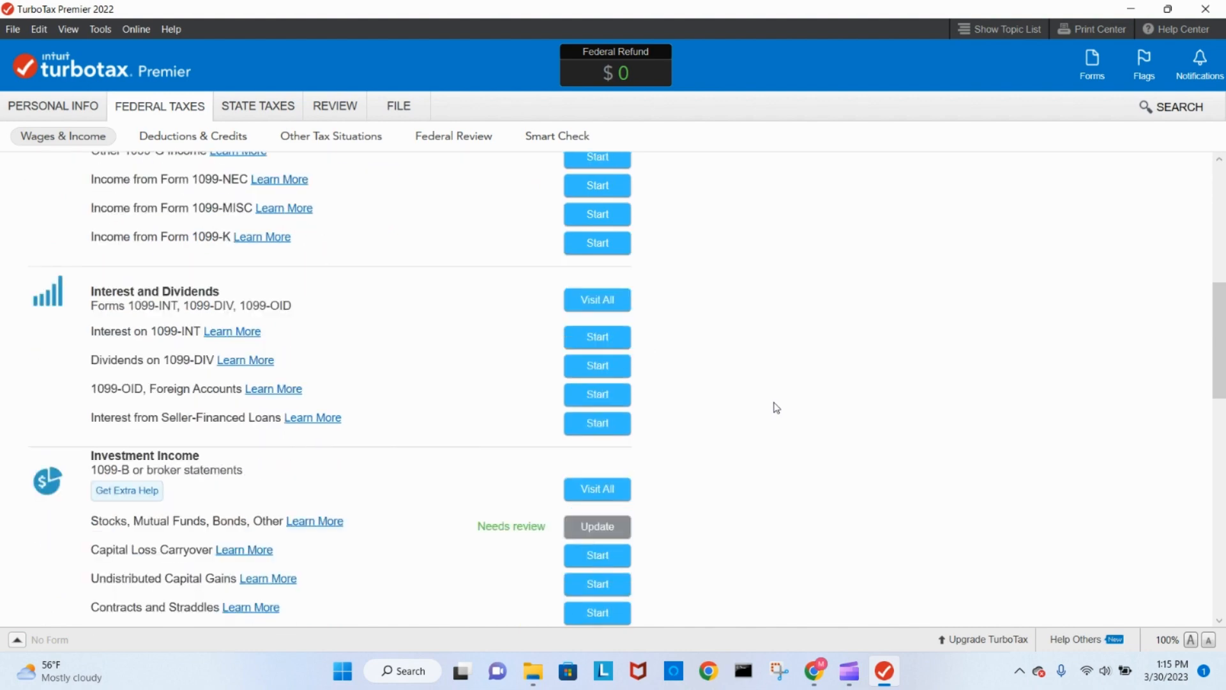
{"action": "scroll", "coordinate": [776, 408], "scroll_direction": "down", "scroll_amount": 1}
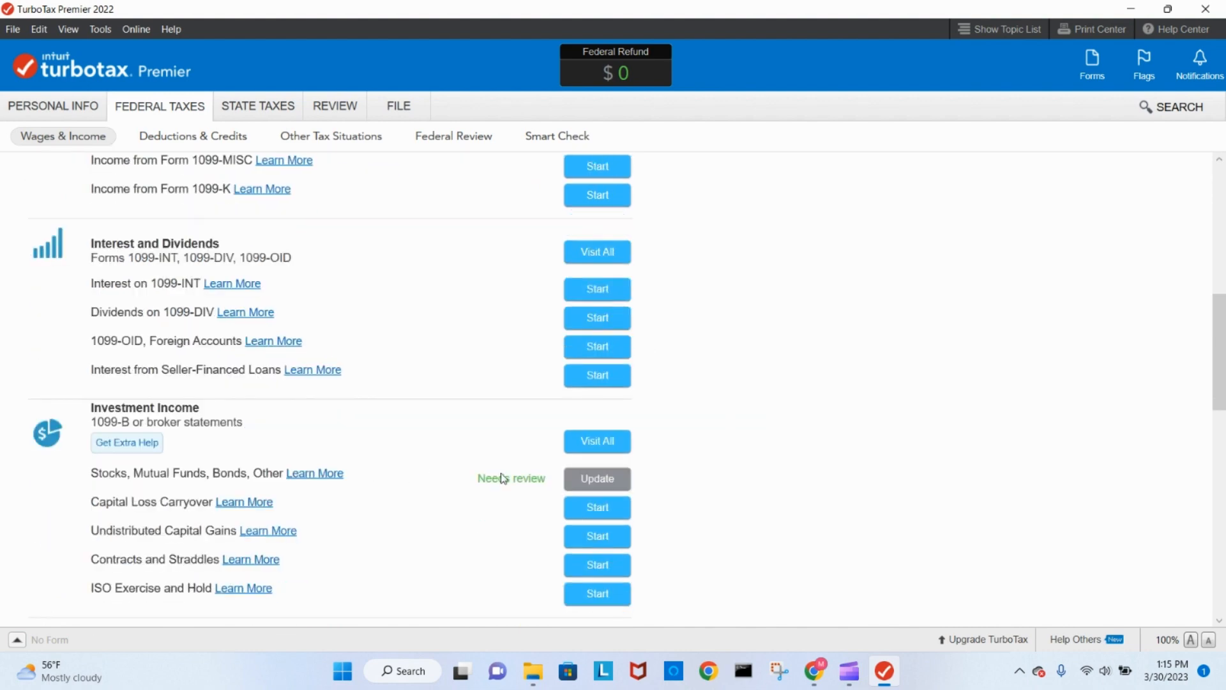
{"action": "left_click", "coordinate": [589, 487]}
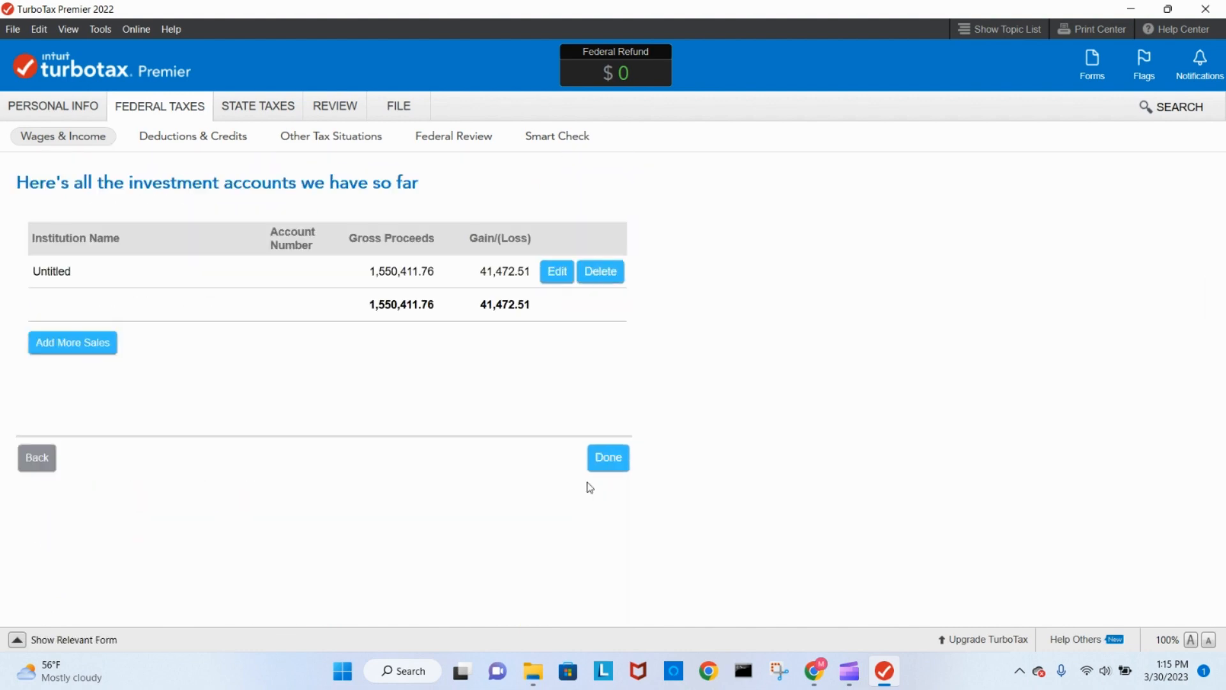
{"action": "left_click", "coordinate": [557, 272]}
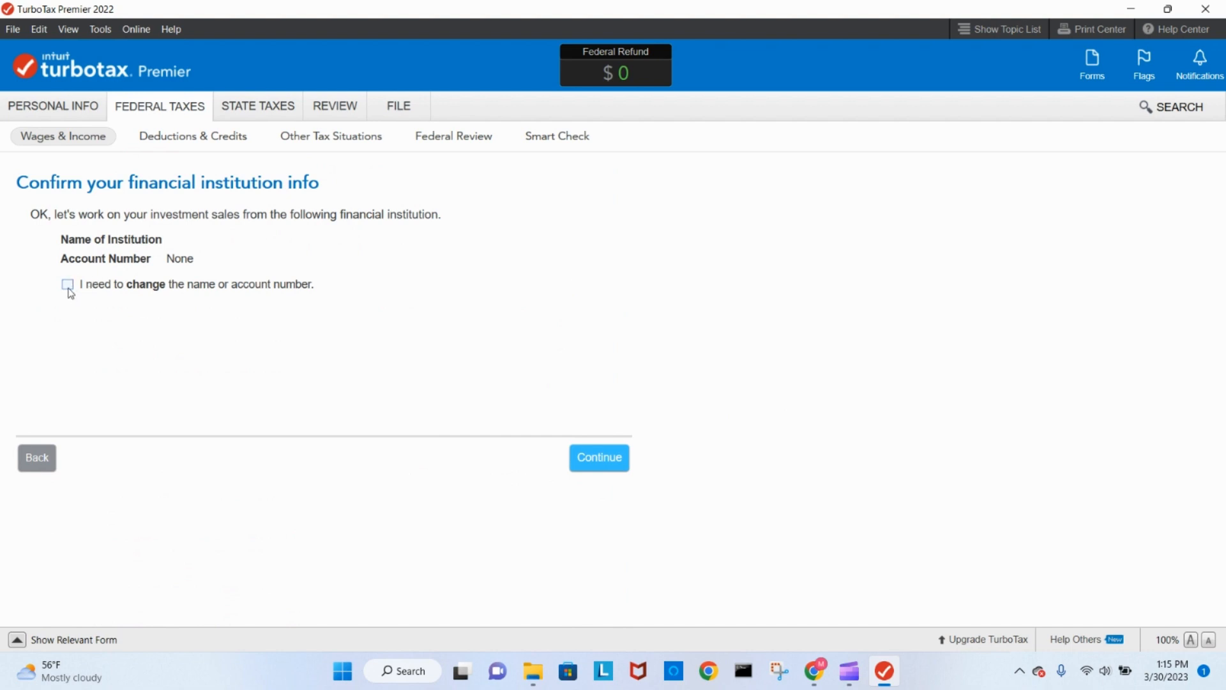
- Change the financial institution to E-Trade, fill in its account number and continue to the account's sales
{"action": "left_click", "coordinate": [67, 285]}
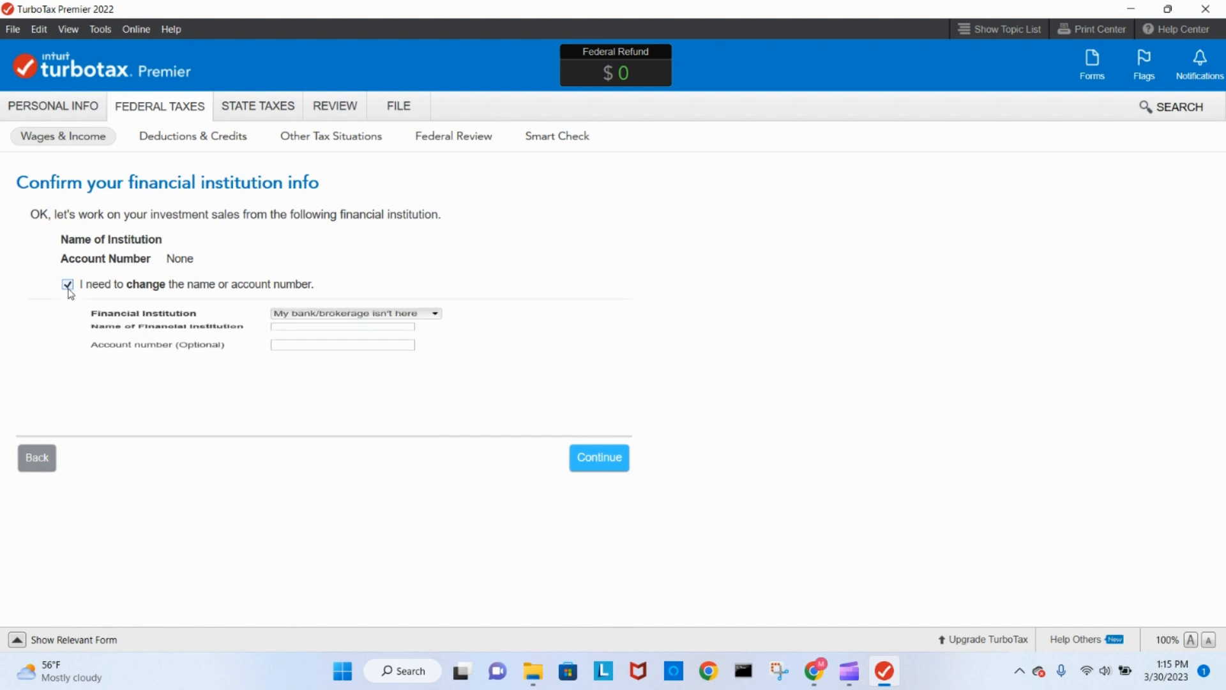
{"action": "left_click", "coordinate": [436, 325]}
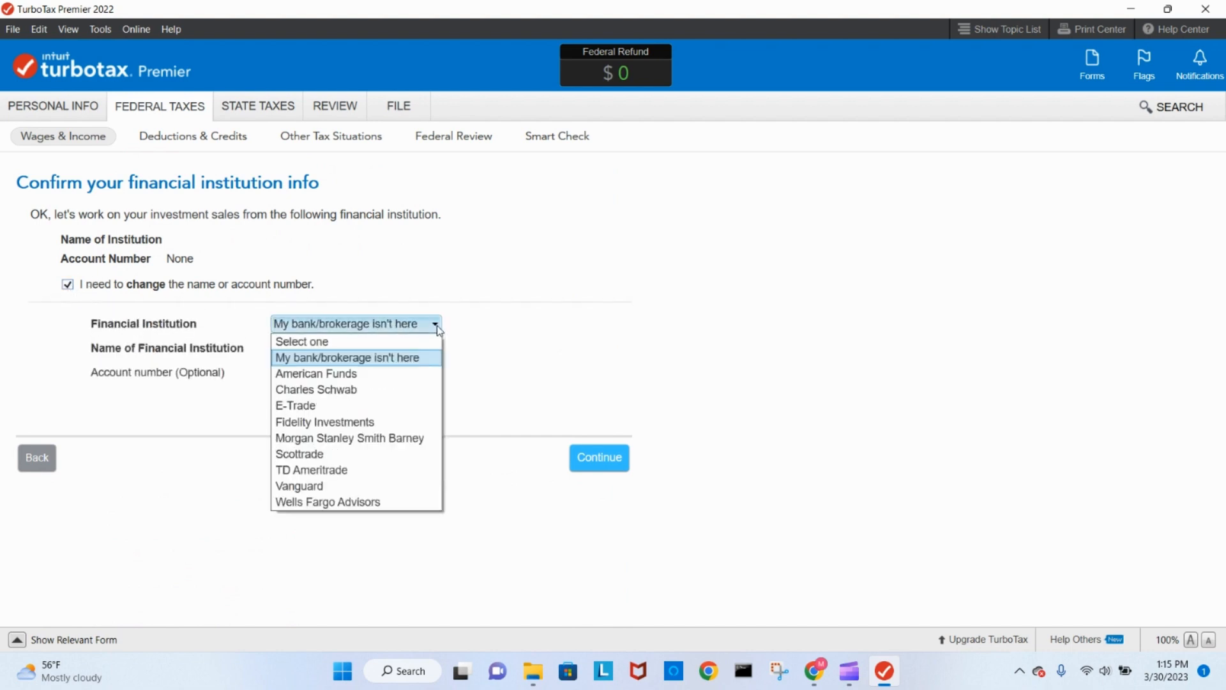
{"action": "left_click", "coordinate": [337, 407]}
{"action": "left_click", "coordinate": [320, 349]}
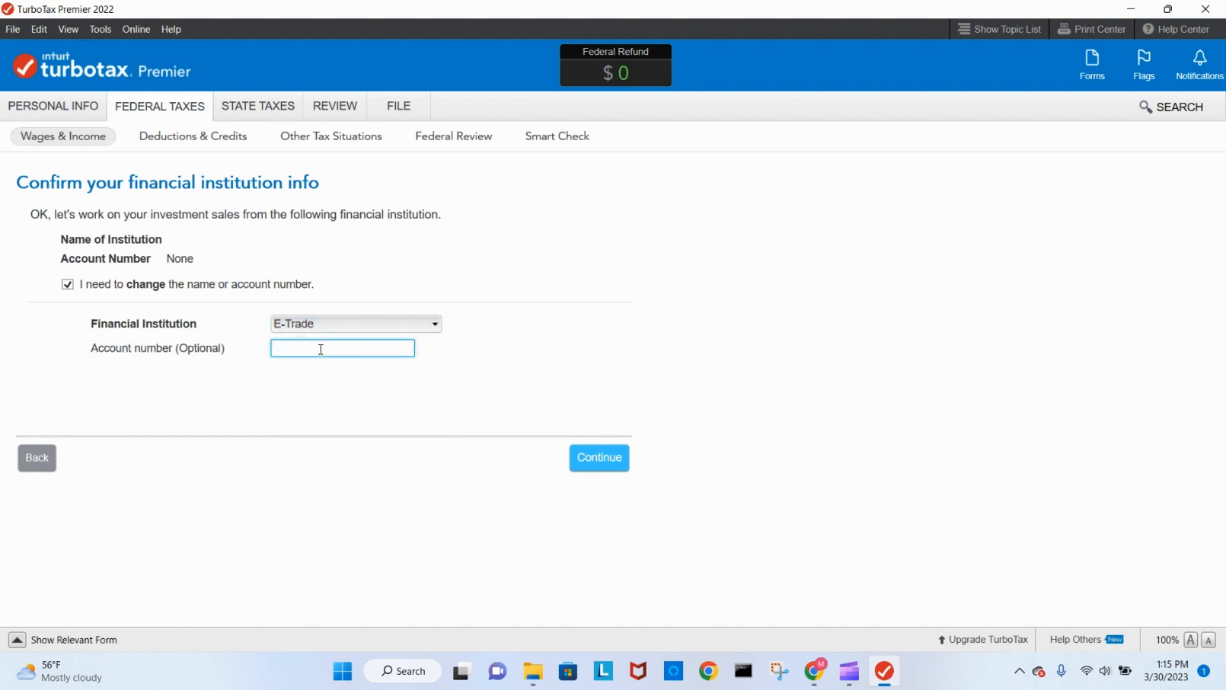
{"action": "type", "text": "12345"}
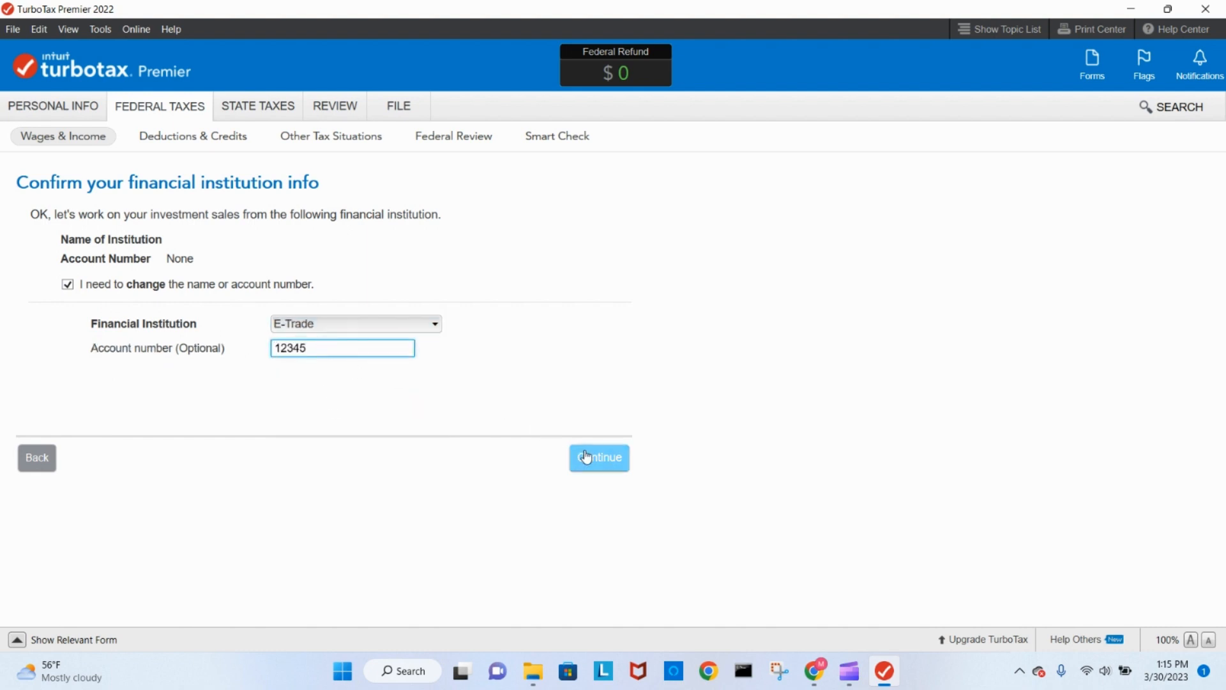
{"action": "left_click", "coordinate": [588, 457]}
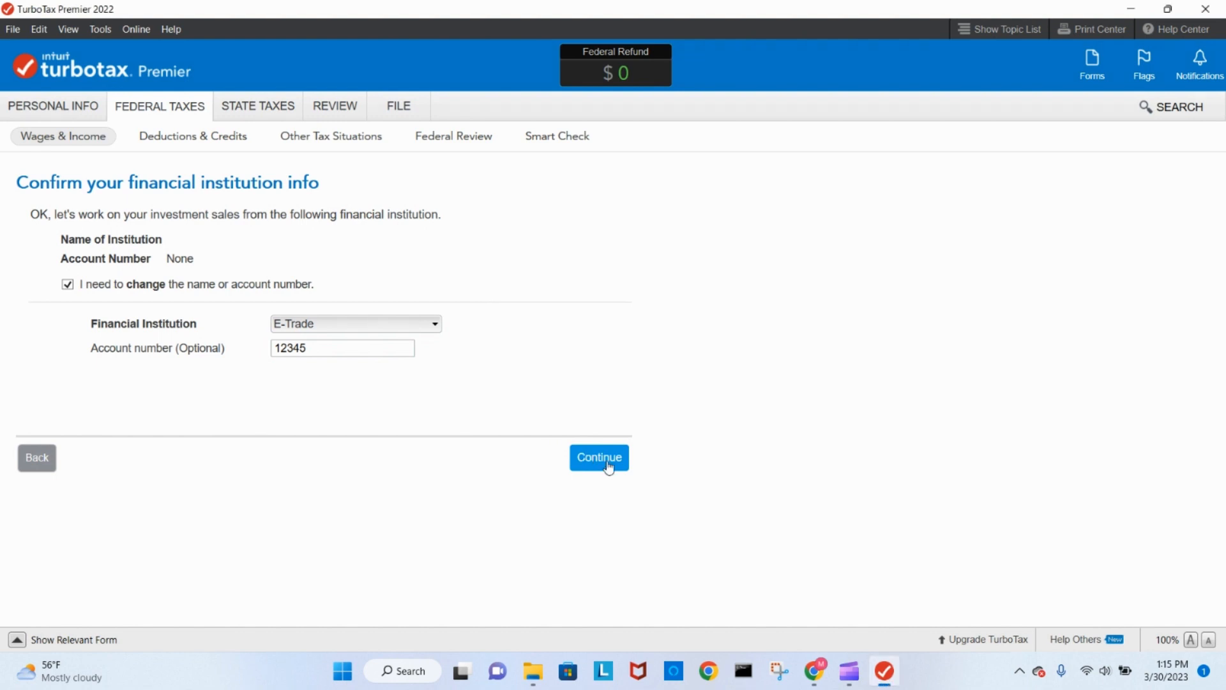
{"action": "left_click", "coordinate": [608, 468]}
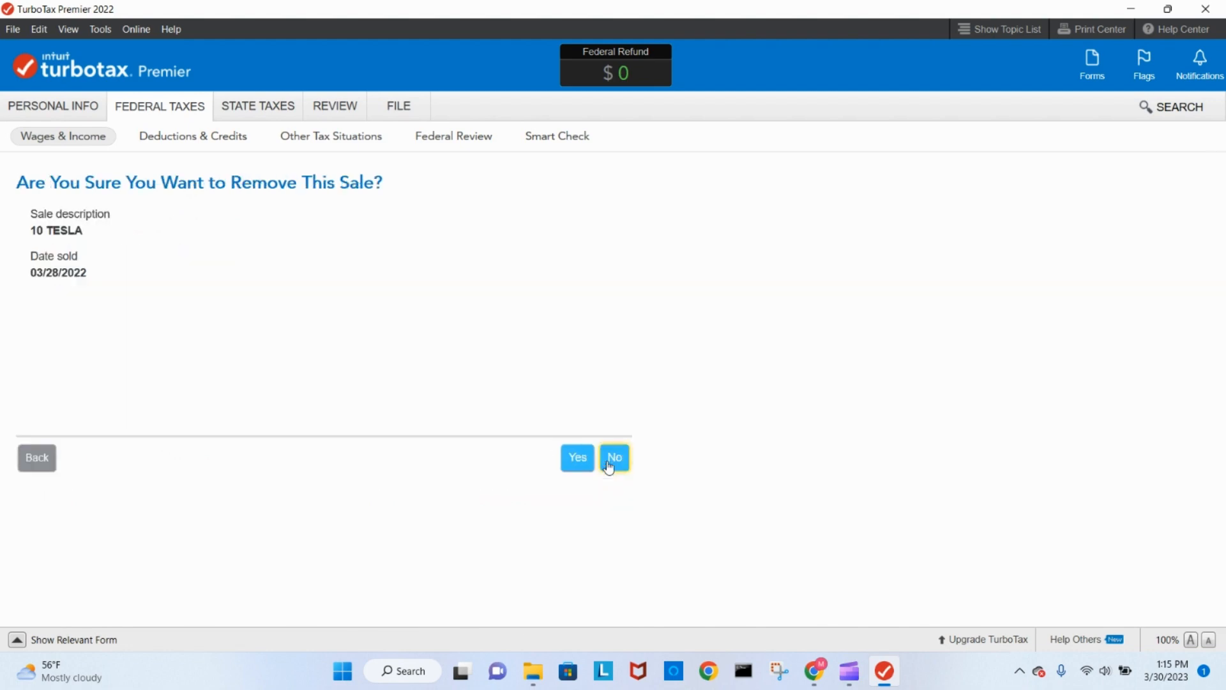
- Back out of the sale removal prompt and examine the imported Tesla sales reported by E-Trade
{"action": "left_click", "coordinate": [40, 454]}
{"action": "left_click", "coordinate": [36, 463]}
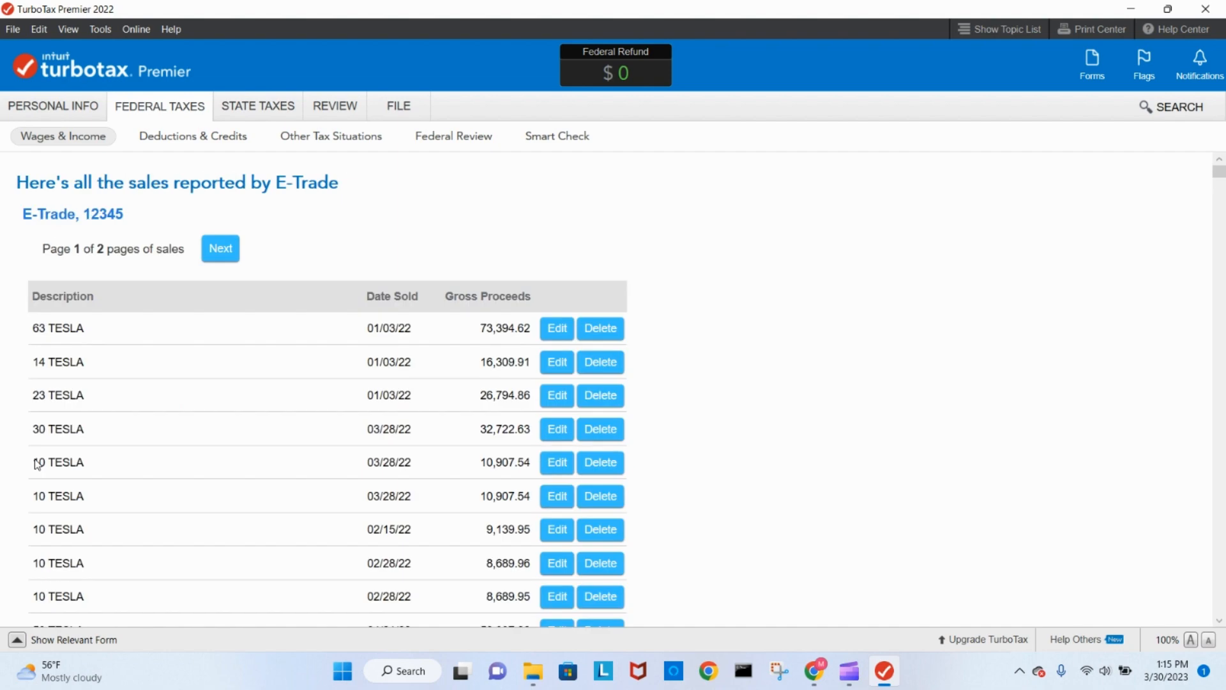
{"action": "scroll", "coordinate": [738, 358], "scroll_direction": "down", "scroll_amount": 15}
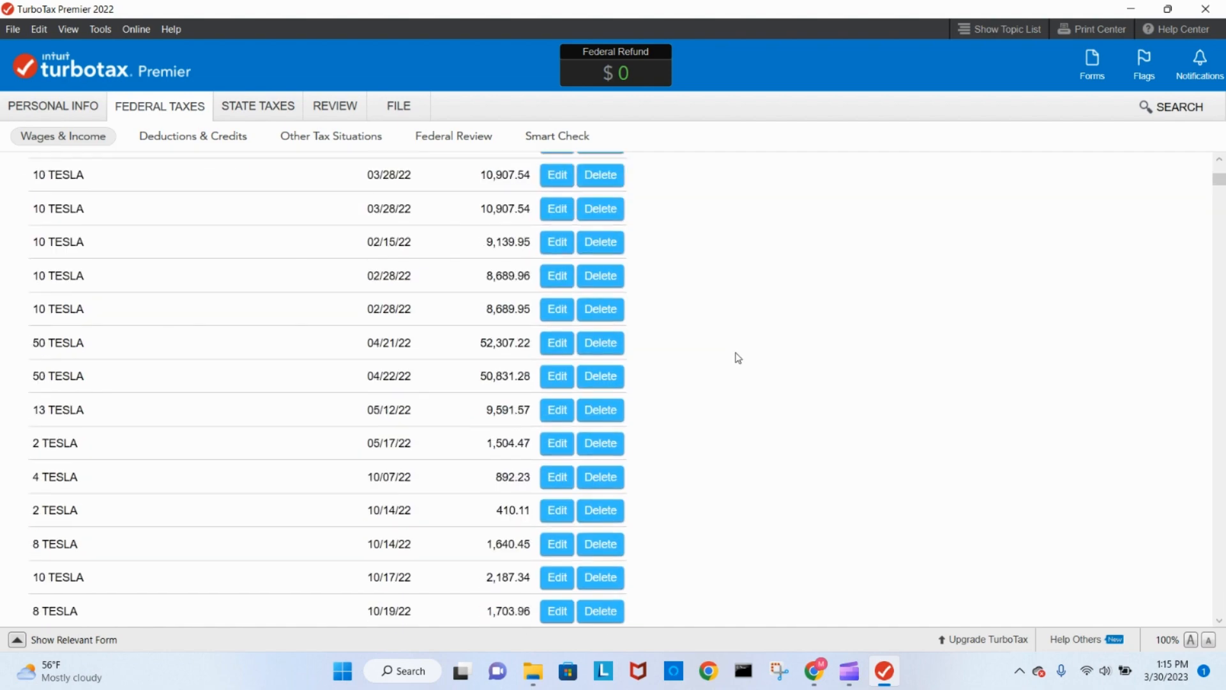
{"action": "scroll", "coordinate": [737, 357], "scroll_direction": "down", "scroll_amount": 12}
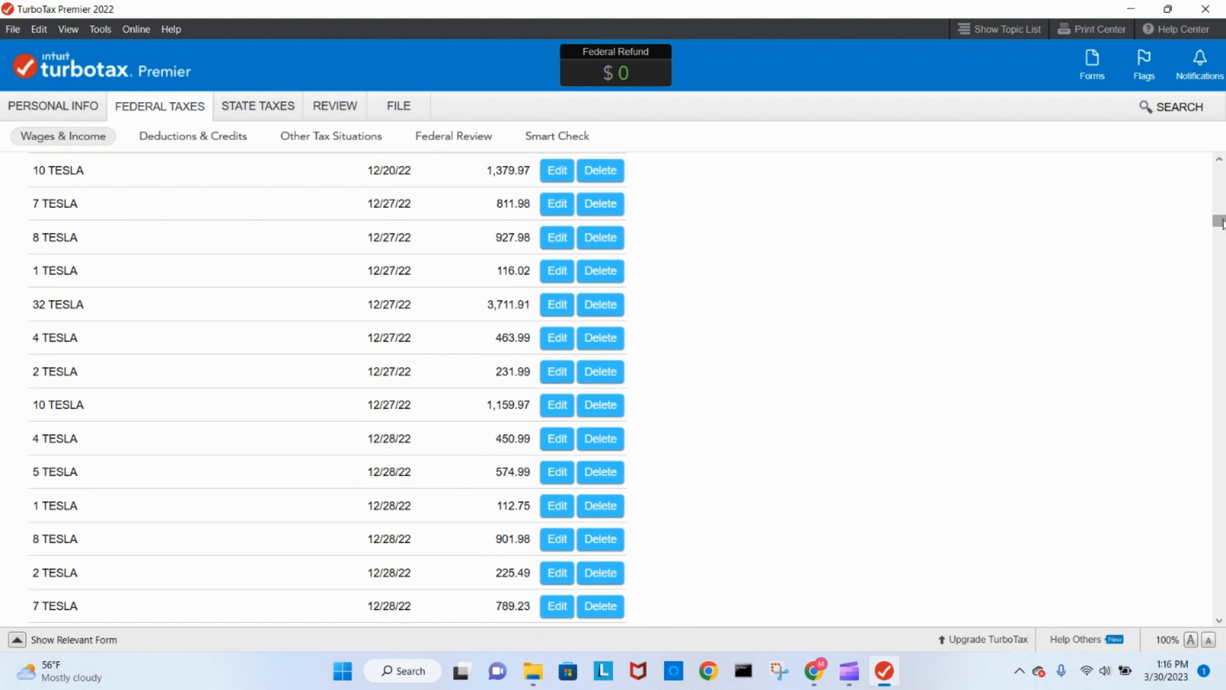
{"action": "left_click_drag", "start_coordinate": [1219, 222], "coordinate": [1221, 172]}
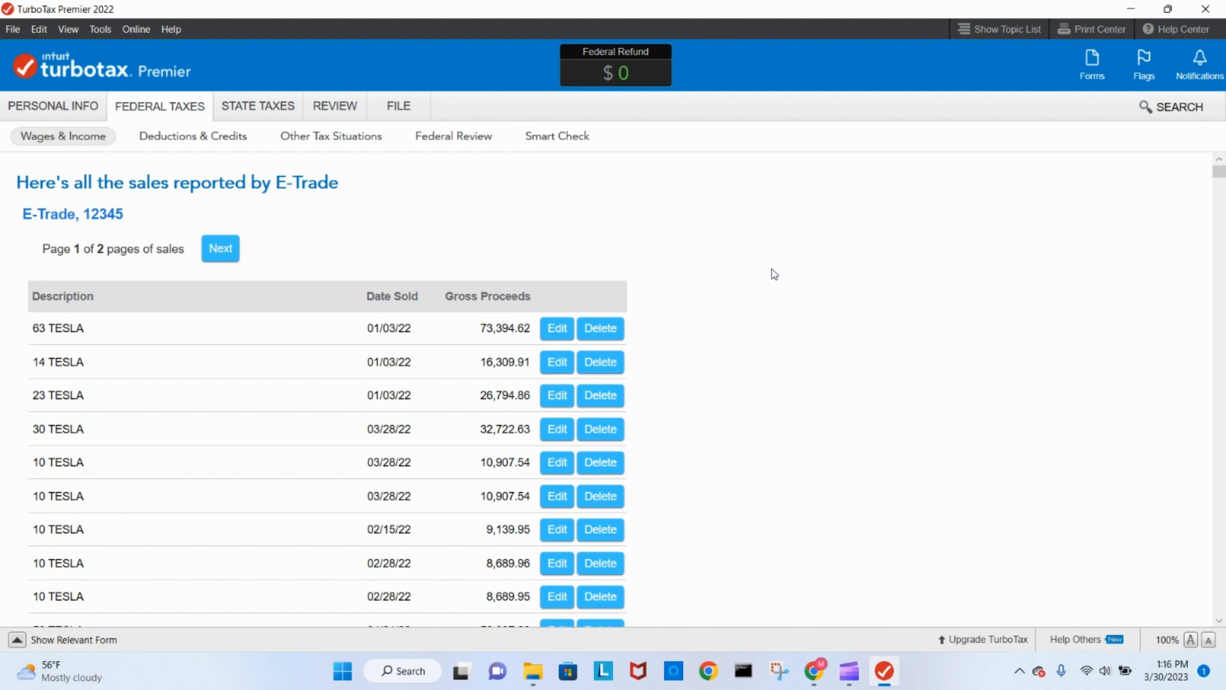